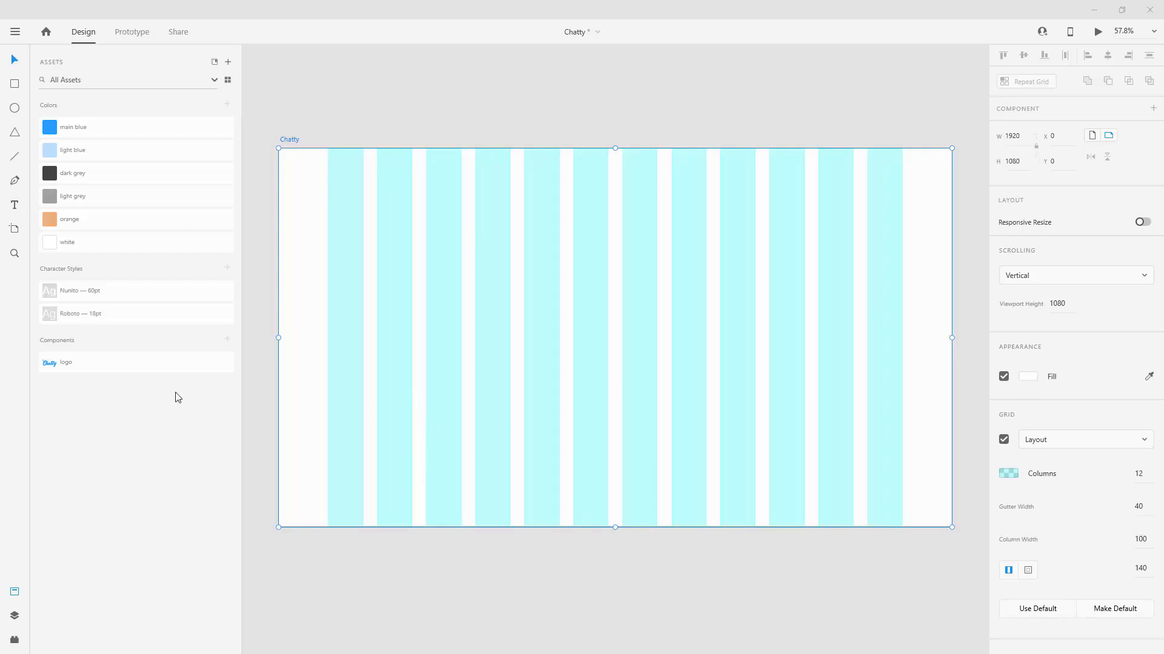
# Place the logo component in the artboard's header at X 140, Y 40, aligned with the first grid column
pyautogui.click(84, 365)
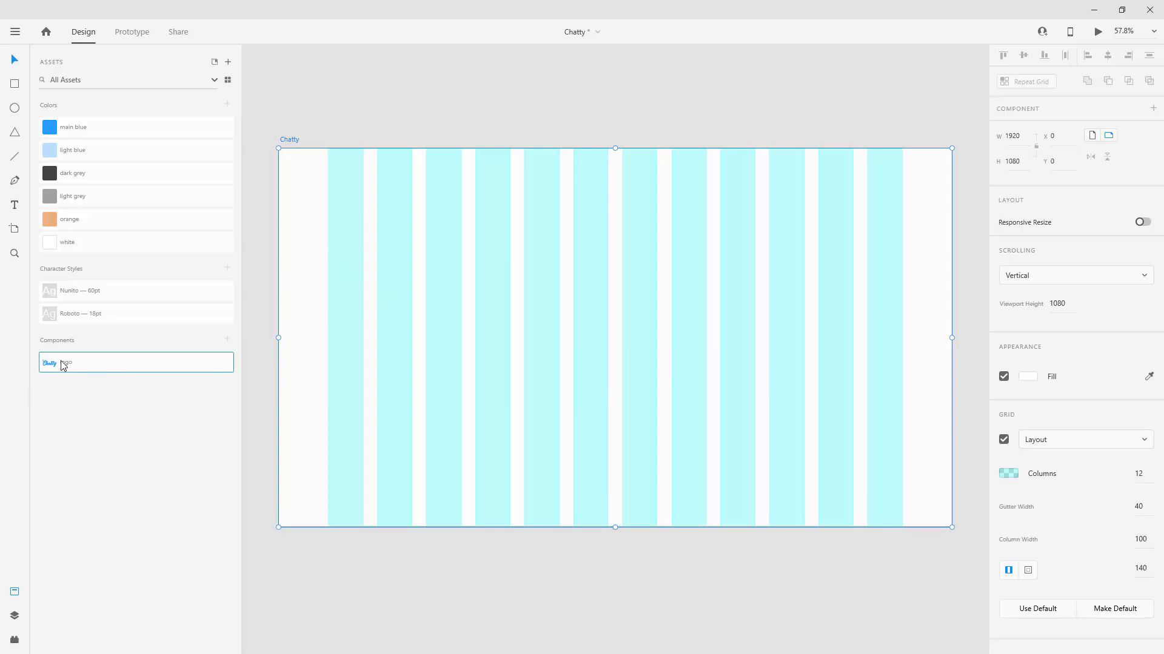
pyautogui.moveTo(70, 360); pyautogui.dragTo(370, 172)
pyautogui.press('alt')
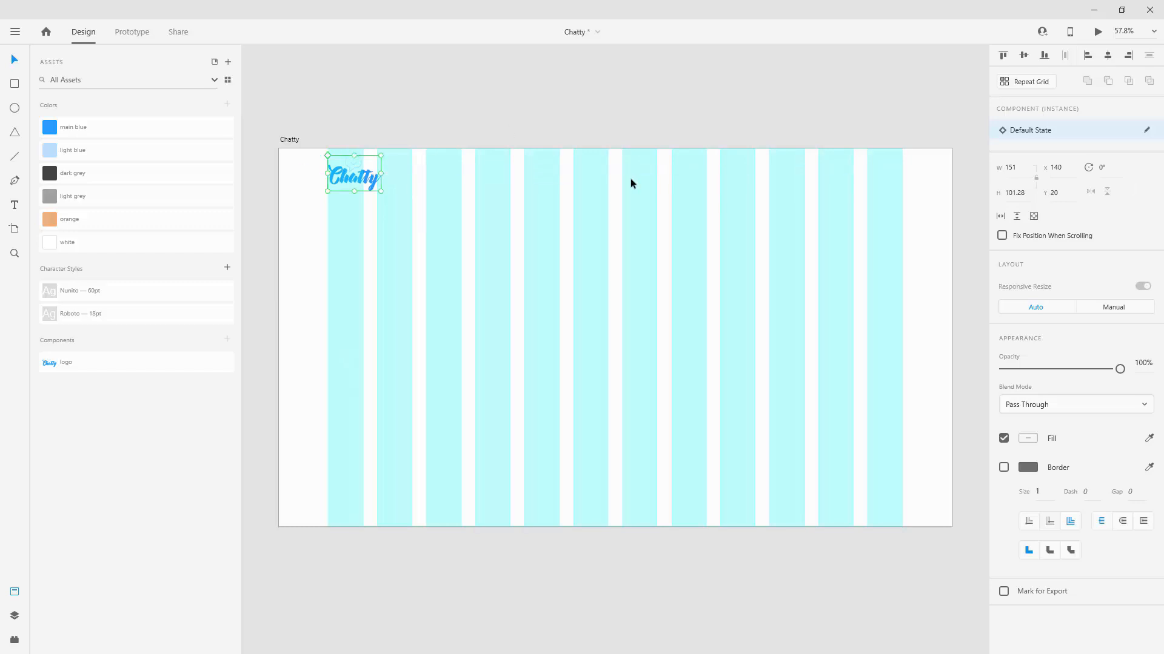
pyautogui.hotkey('shift', 'Down')
pyautogui.hotkey('shift', 'Down')
pyautogui.press('alt')
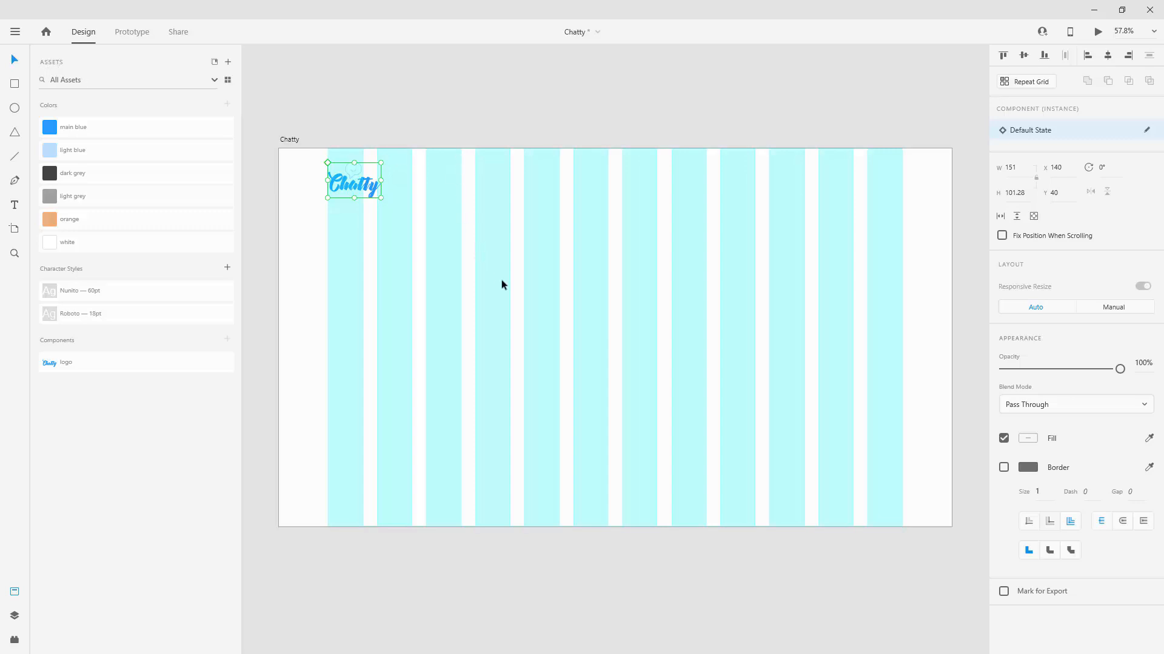
# Draw a 380-wide rectangle, move it over the last three header columns at X 1400, Y 52, and set its height to 65
pyautogui.press('r')
pyautogui.moveTo(476, 250); pyautogui.dragTo(608, 277)
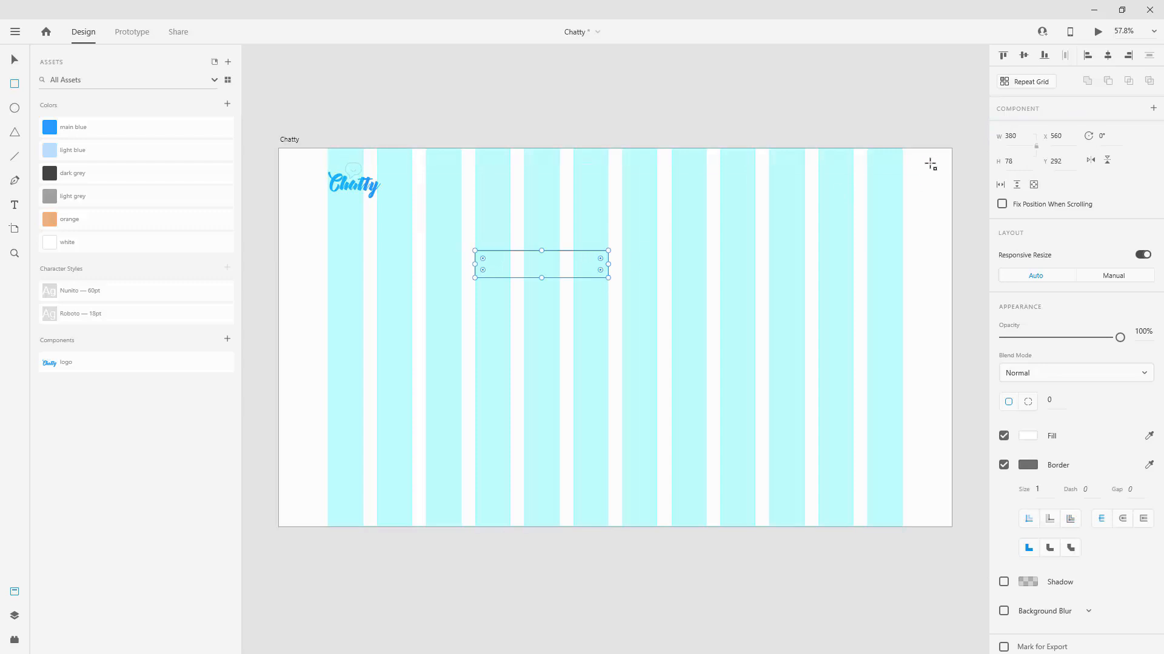
pyautogui.moveTo(527, 264); pyautogui.dragTo(860, 176)
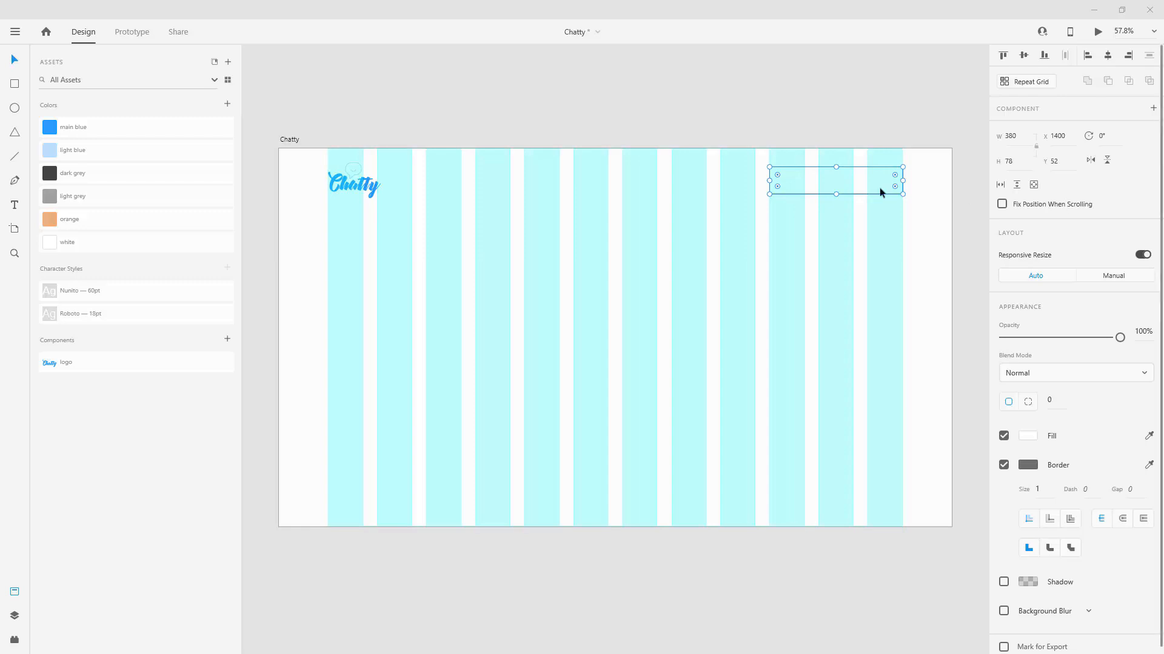
pyautogui.click(1016, 159)
pyautogui.write('65')
pyautogui.press('Return')
# Add a drop shadow to the header rectangle with a Y offset of 12 and a blur of 16
pyautogui.click(1003, 582)
pyautogui.scroll(-1, 1061, 503)
pyautogui.click(1090, 569)
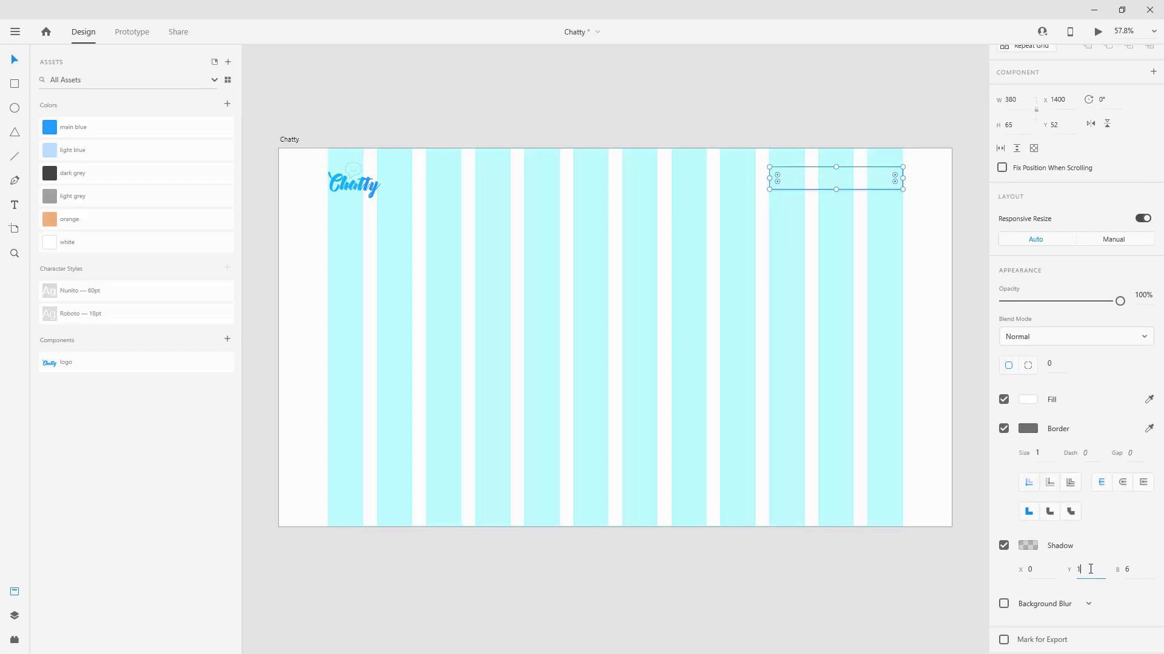
pyautogui.press('Tab')
pyautogui.write('16')
pyautogui.press('Return')
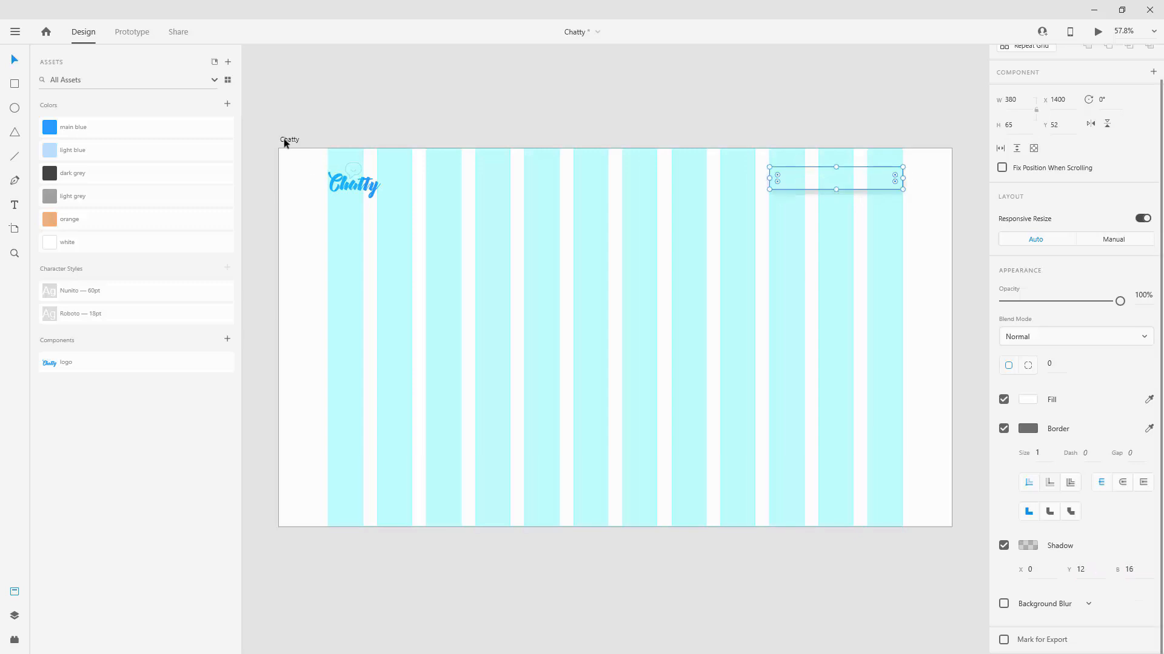
# Lower the opacity of the artboard's column grid colour to 11%
pyautogui.click(286, 141)
pyautogui.click(1007, 481)
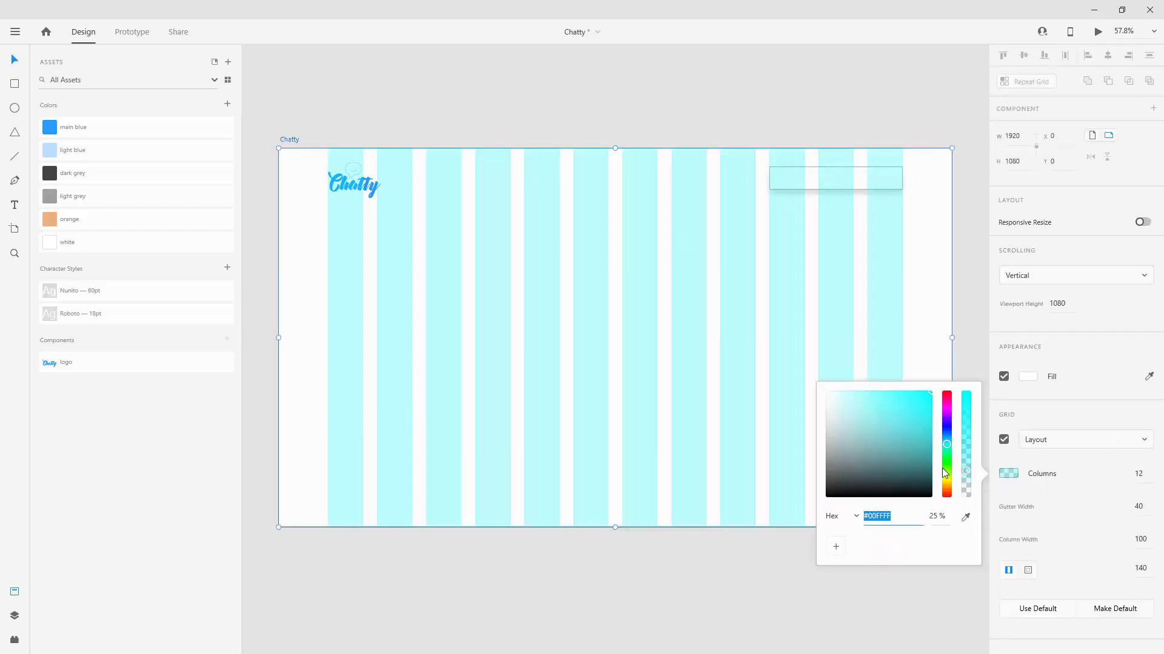
pyautogui.moveTo(965, 477); pyautogui.dragTo(968, 491)
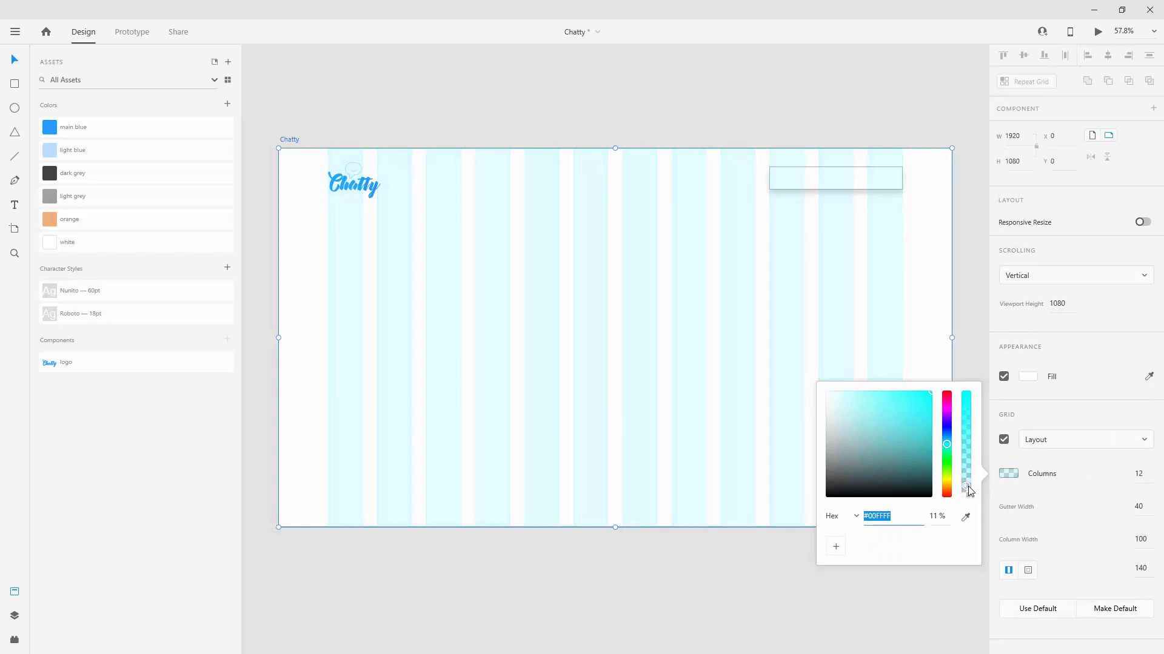
pyautogui.click(287, 143)
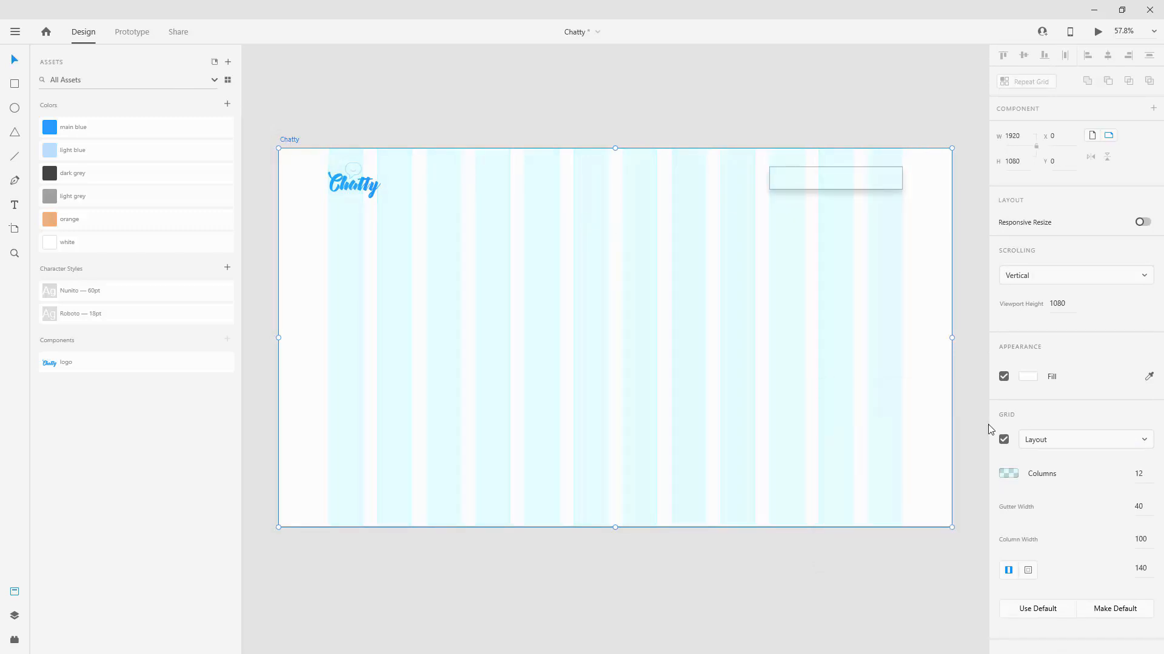
# Style the header rectangle with the main blue fill, a corner radius of 12 and no border
pyautogui.click(871, 187)
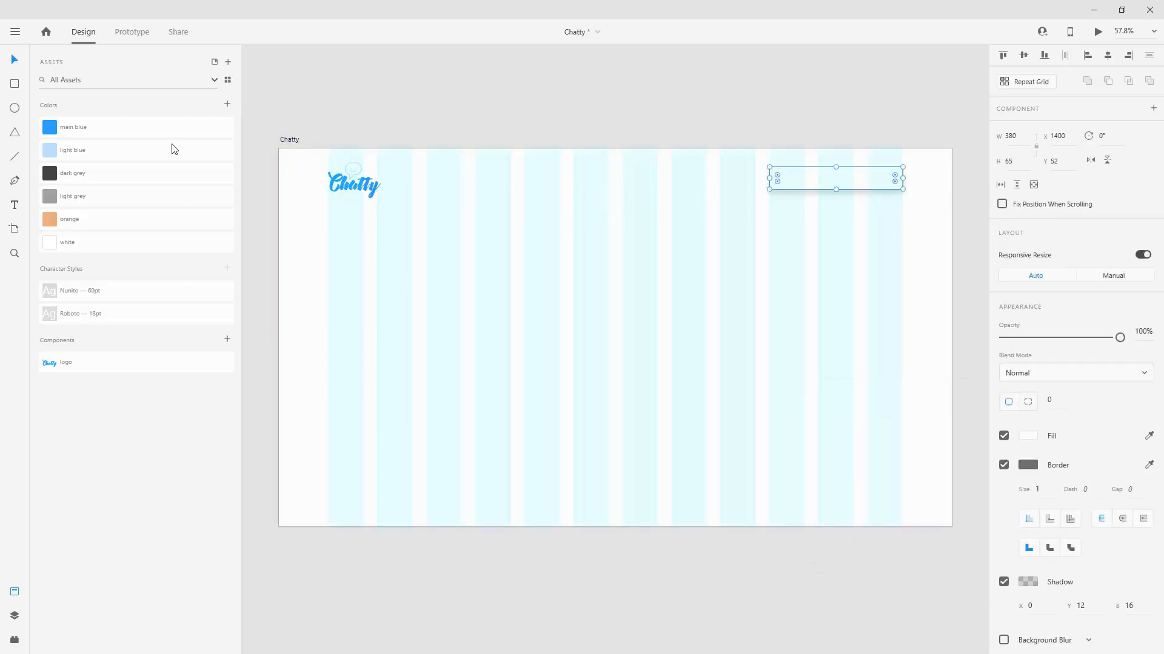
pyautogui.click(103, 134)
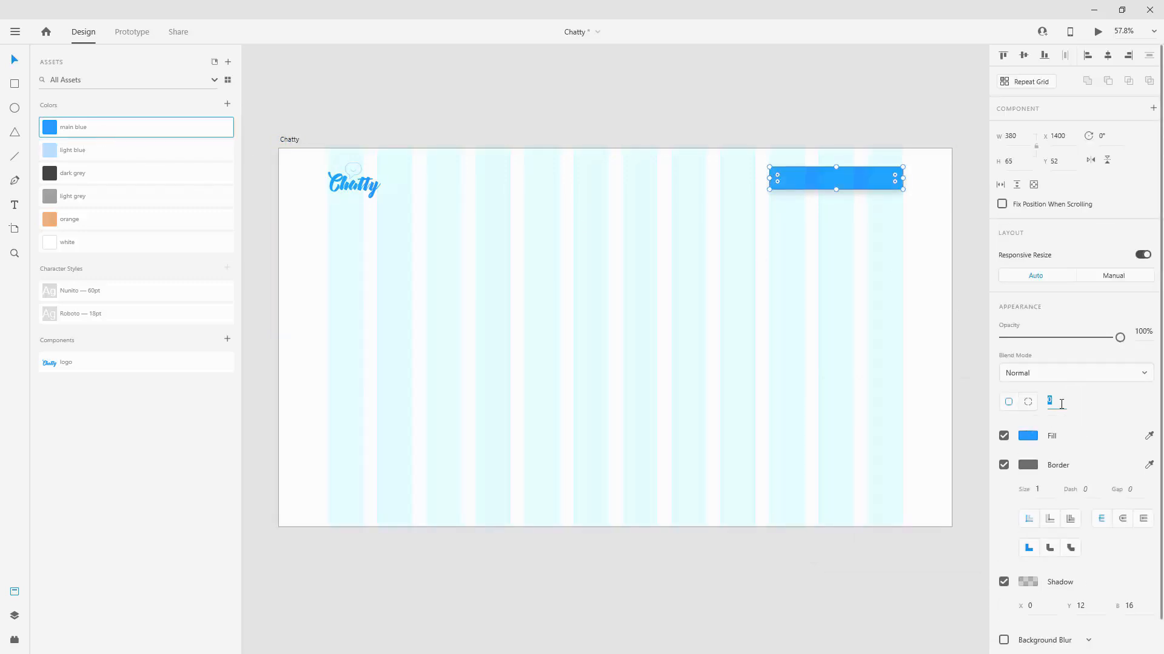
pyautogui.write('12')
pyautogui.press('Return')
pyautogui.click(1004, 464)
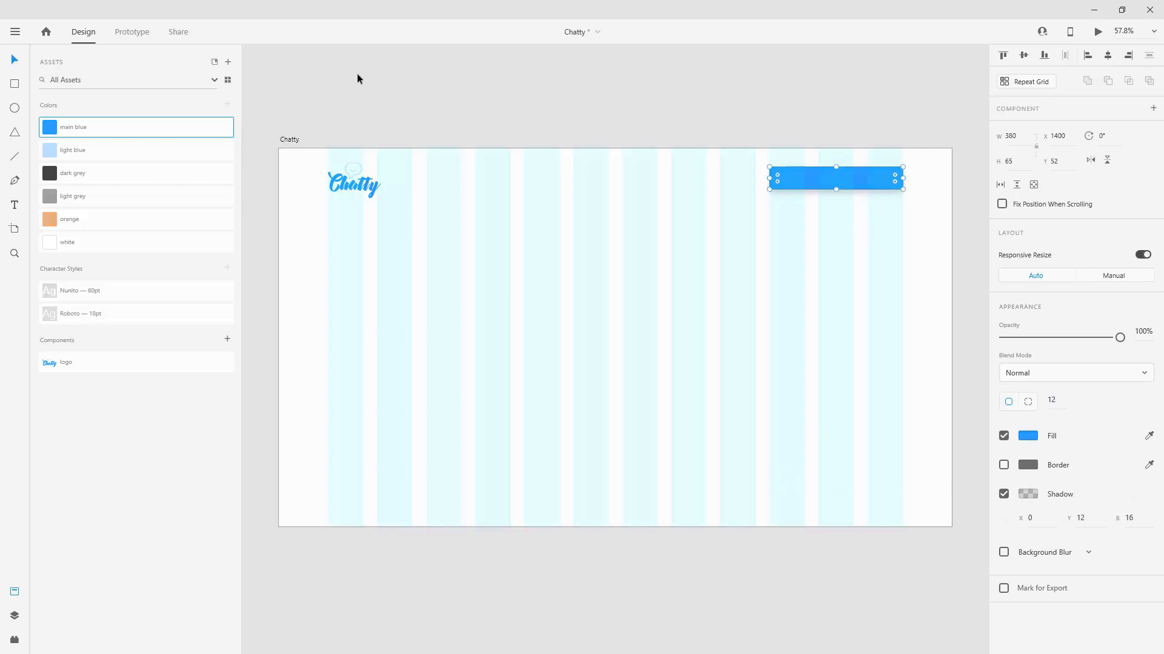
# Hide the artboard's layout grid to preview the header, and show it again
pyautogui.click(290, 138)
pyautogui.click(1003, 440)
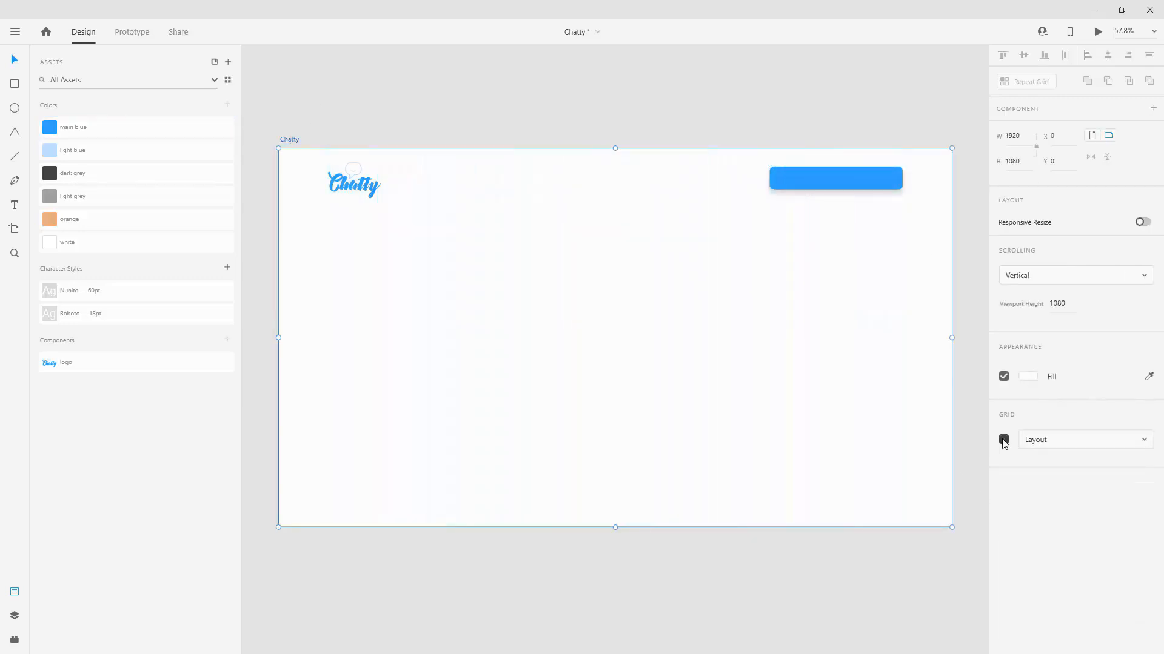
pyautogui.click(1003, 440)
# Add the text "Request A Demo" on the blue rectangle and apply the Roboto 18pt character style
pyautogui.click(880, 177)
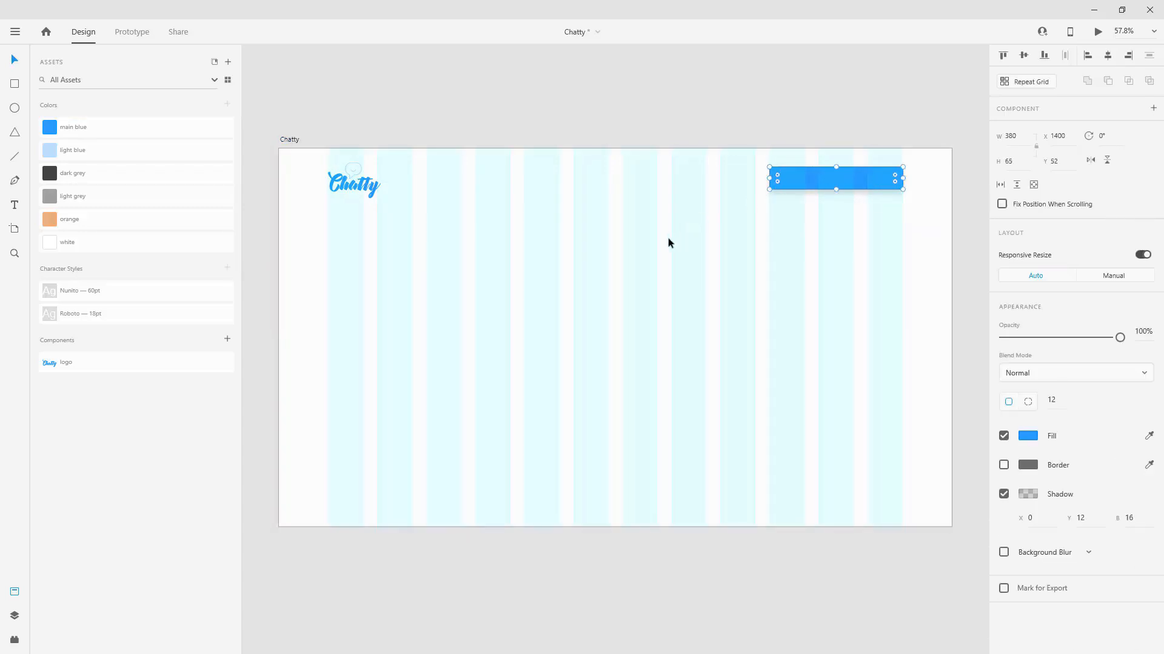
pyautogui.press('t')
pyautogui.click(804, 177)
pyautogui.write('Request')
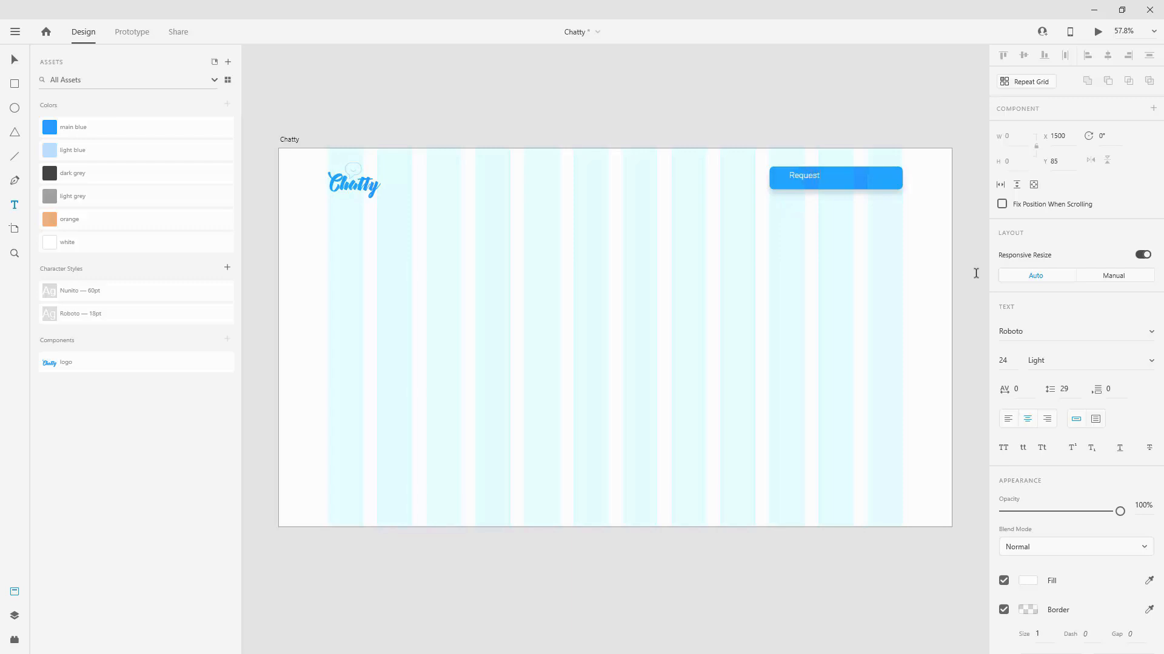
pyautogui.write(' A Demo')
pyautogui.click(100, 320)
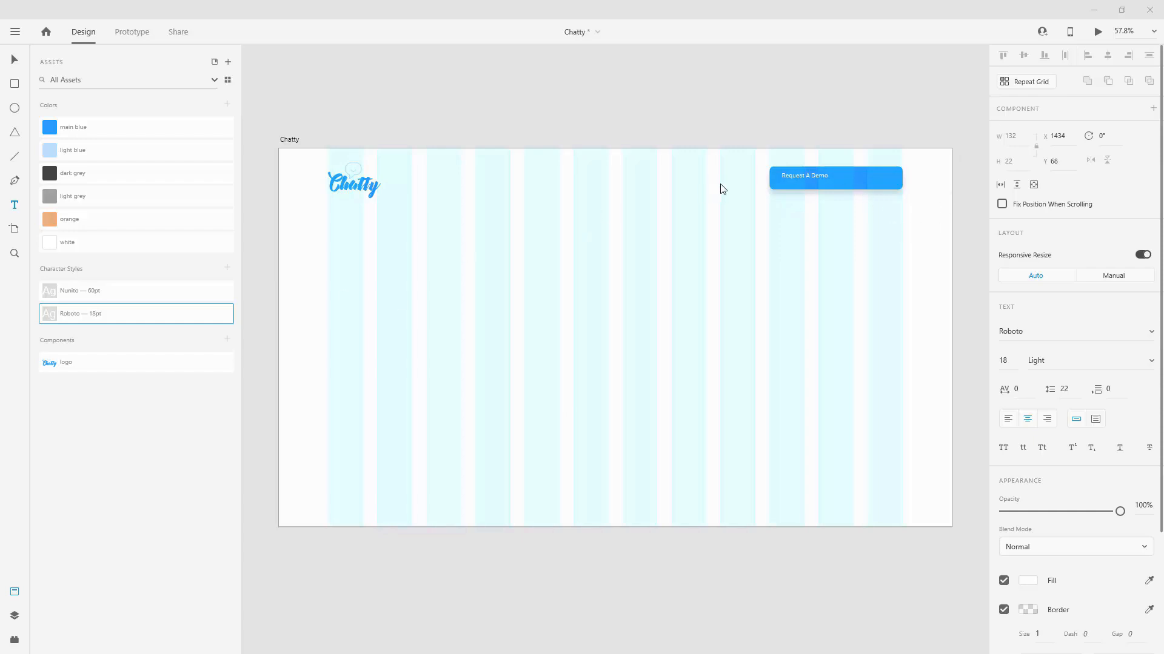
# Set the font size of the "Request A Demo" label to 24
pyautogui.click(1006, 361)
pyautogui.write('24')
pyautogui.press('Return')
# Change the saved Roboto character style's size to 24 and apply the style to the button label
pyautogui.rightClick(116, 313)
pyautogui.click(139, 340)
pyautogui.click(78, 219)
pyautogui.write('24')
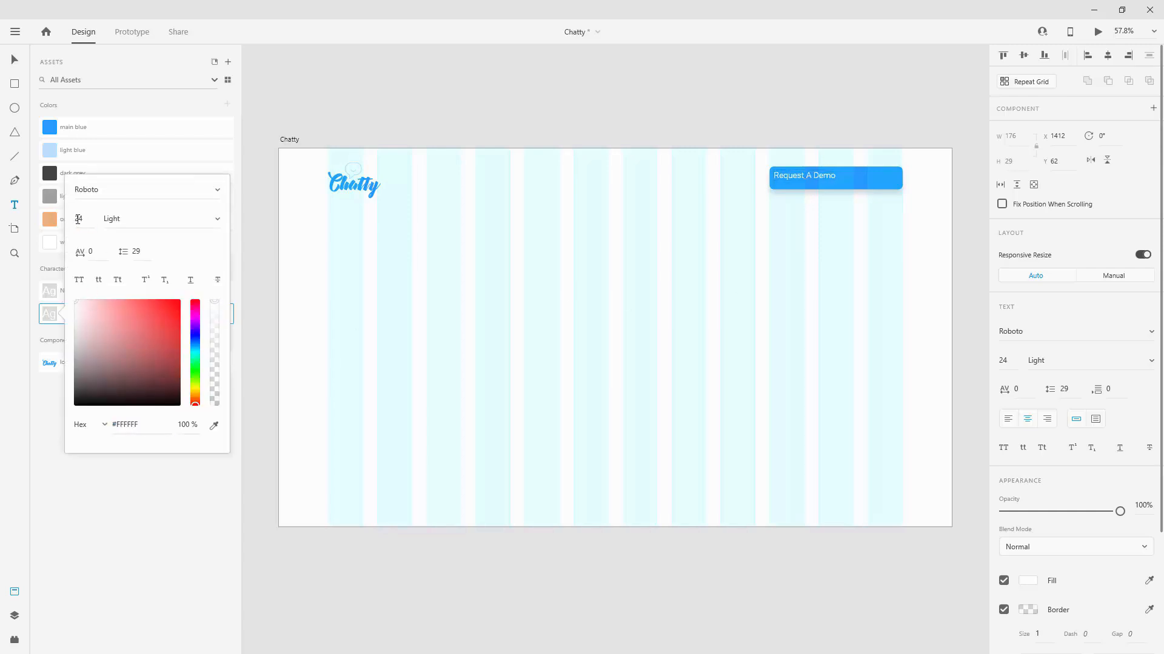
pyautogui.click(506, 107)
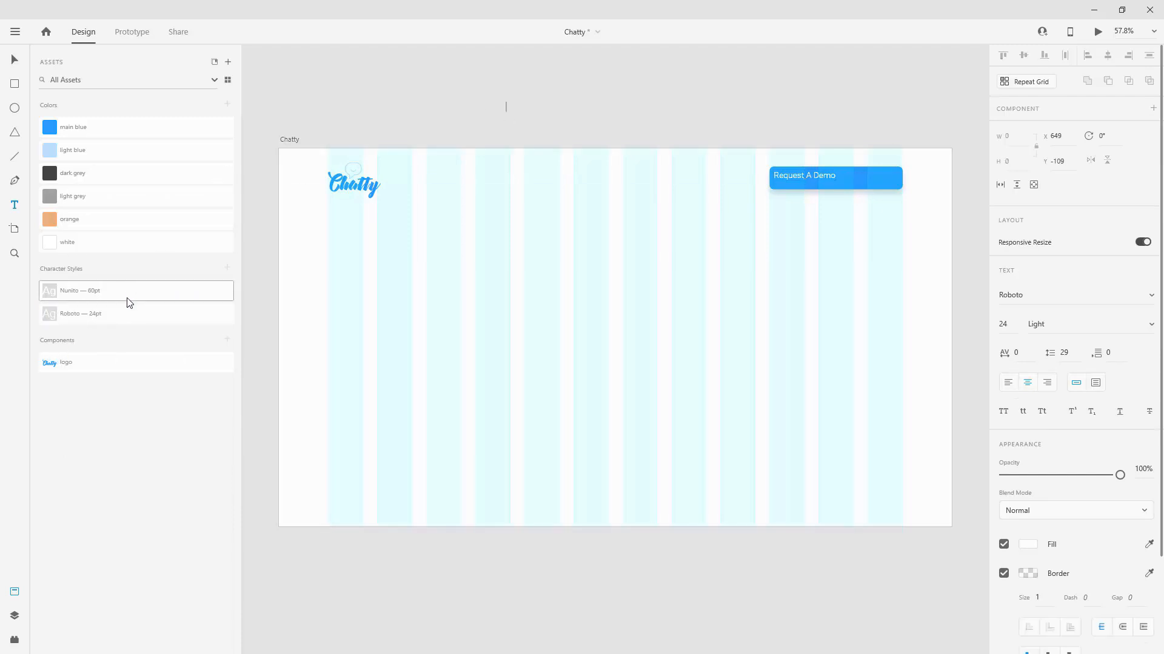
pyautogui.click(24, 59)
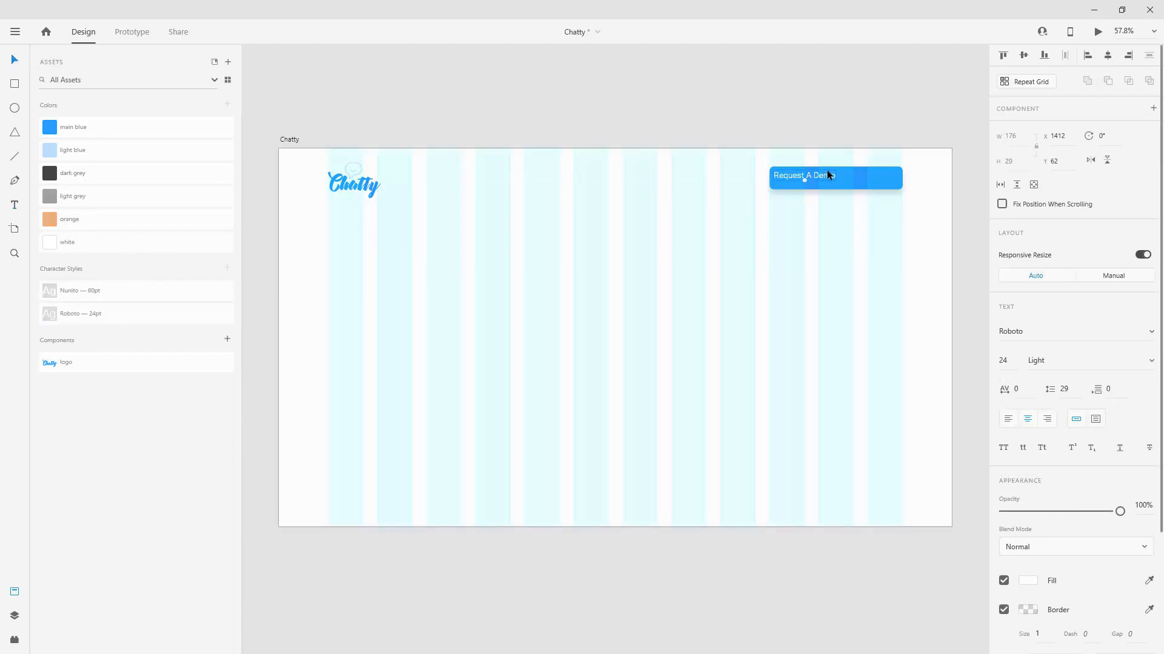
pyautogui.click(115, 315)
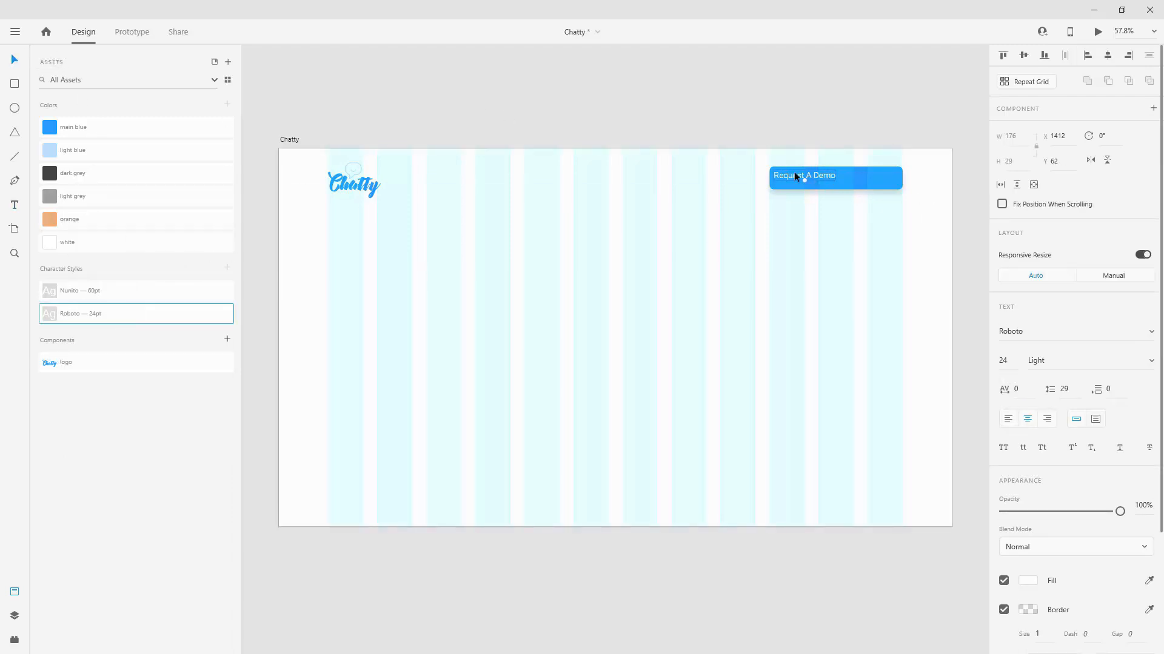
# Centre the label and the blue rectangle on each other horizontally and vertically, and group them
pyautogui.keyDown('shift'); pyautogui.click(817, 173); pyautogui.keyUp('shift')
pyautogui.click(1107, 56)
pyautogui.click(1023, 56)
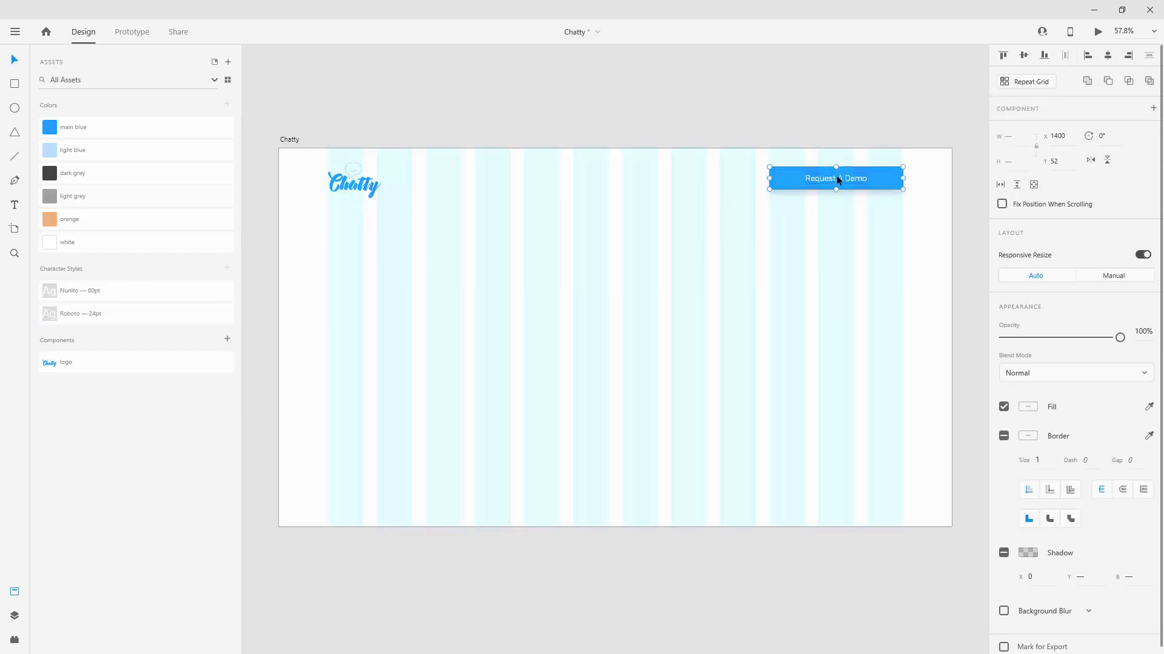
pyautogui.hotkey('ctrl', 'g')
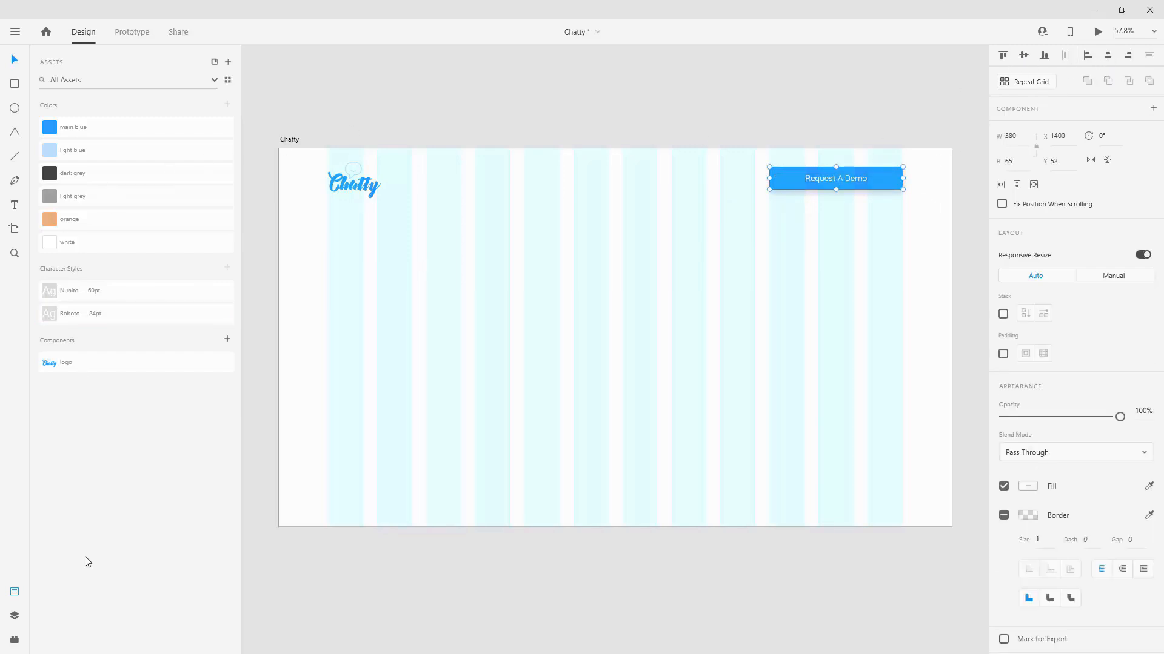
# Rename the button's group layer as btn
pyautogui.click(14, 617)
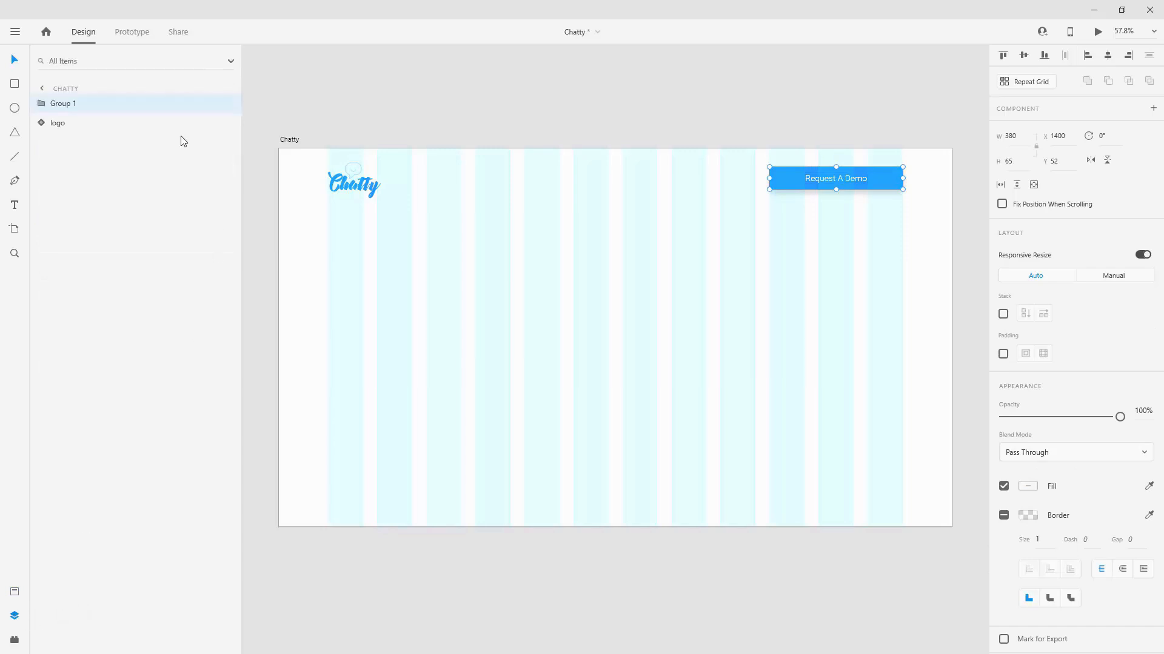
pyautogui.doubleClick(65, 103)
pyautogui.write('btn')
pyautogui.press('Return')
# Duplicate the button, place the copy at X 140, Y 642, and narrow the header button to 240 over the last two columns
pyautogui.hotkey('ctrl', 'd')
pyautogui.moveTo(878, 175); pyautogui.dragTo(441, 380)
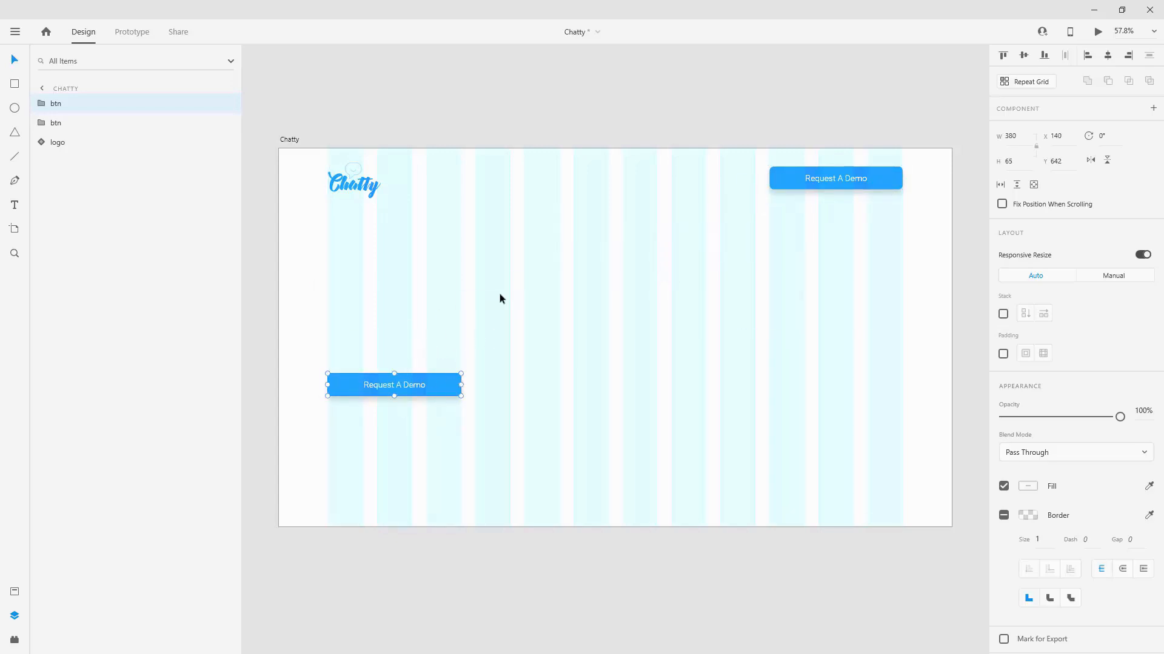
pyautogui.click(786, 185)
pyautogui.moveTo(769, 175); pyautogui.dragTo(816, 174)
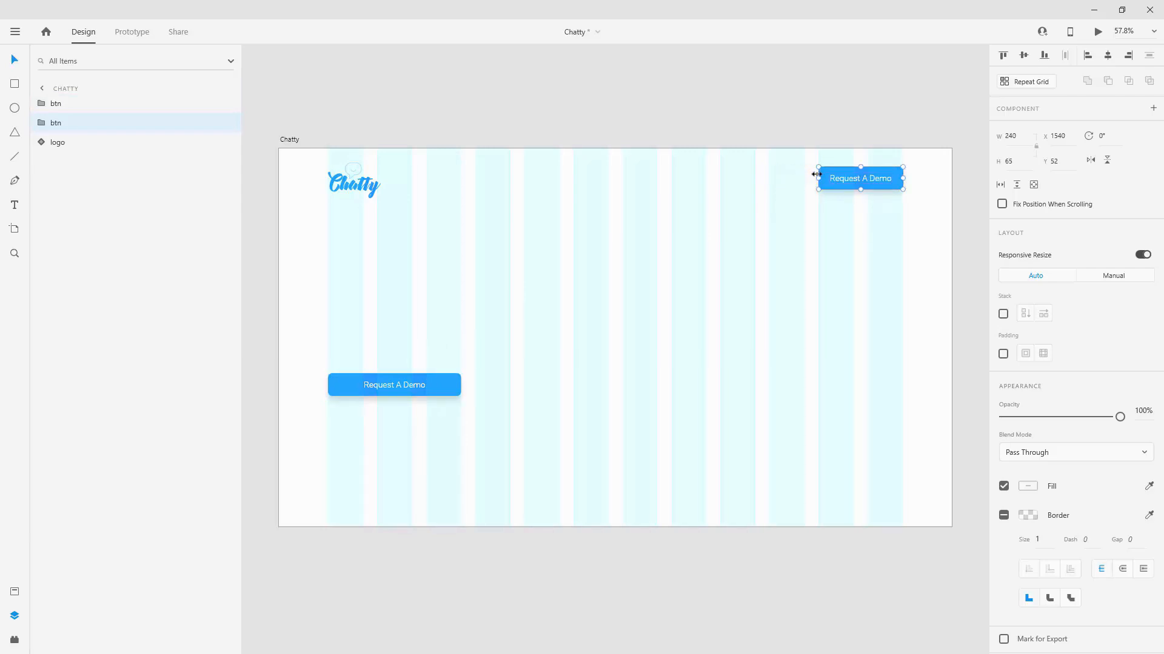
pyautogui.click(685, 209)
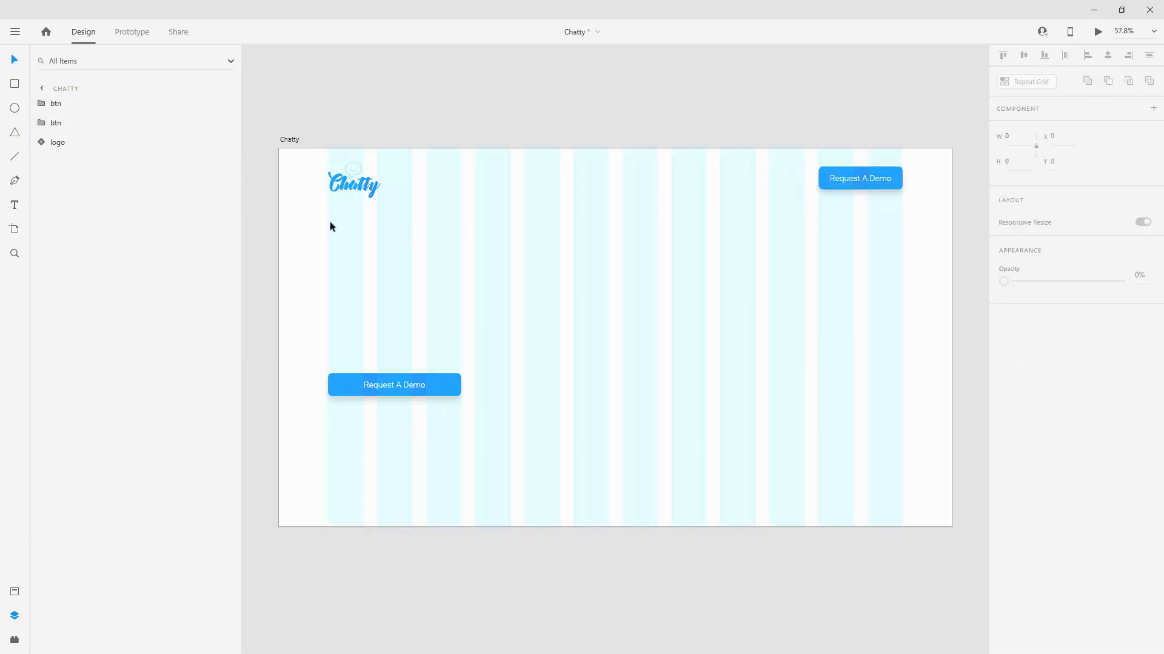
# Copy the header button's label to X 1159, Y 88, and move the copy out of the btn group to the top of the layer order
pyautogui.doubleClick(872, 180)
pyautogui.moveTo(871, 178); pyautogui.dragTo(726, 184)
pyautogui.moveTo(88, 144); pyautogui.dragTo(101, 115)
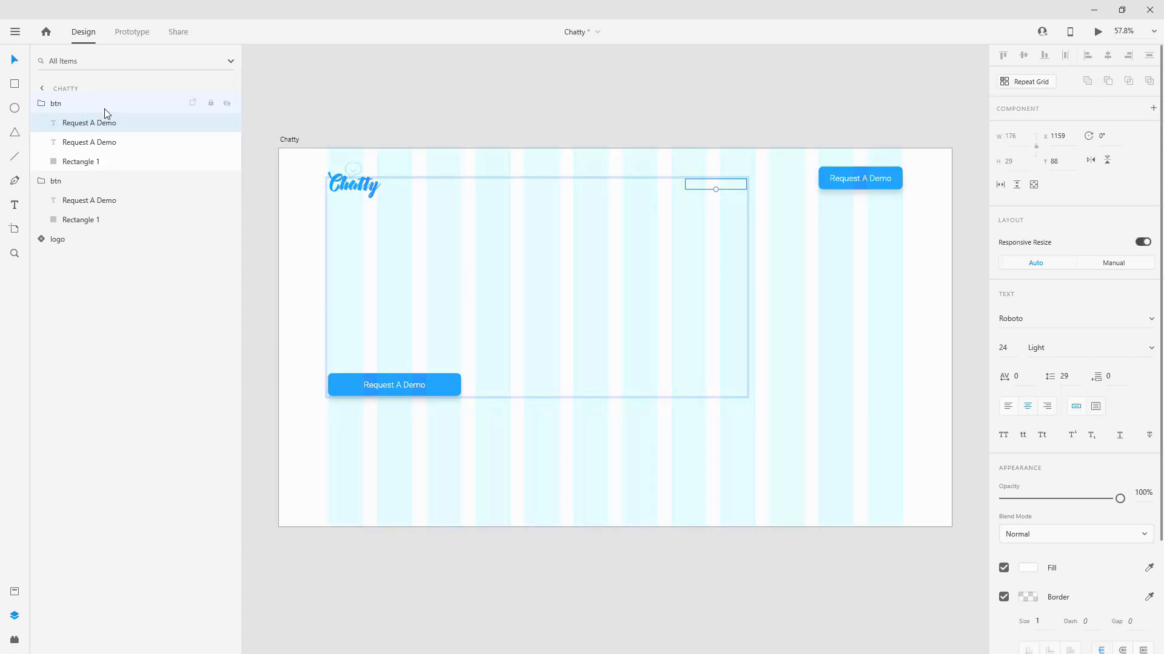
pyautogui.moveTo(114, 122); pyautogui.dragTo(116, 100)
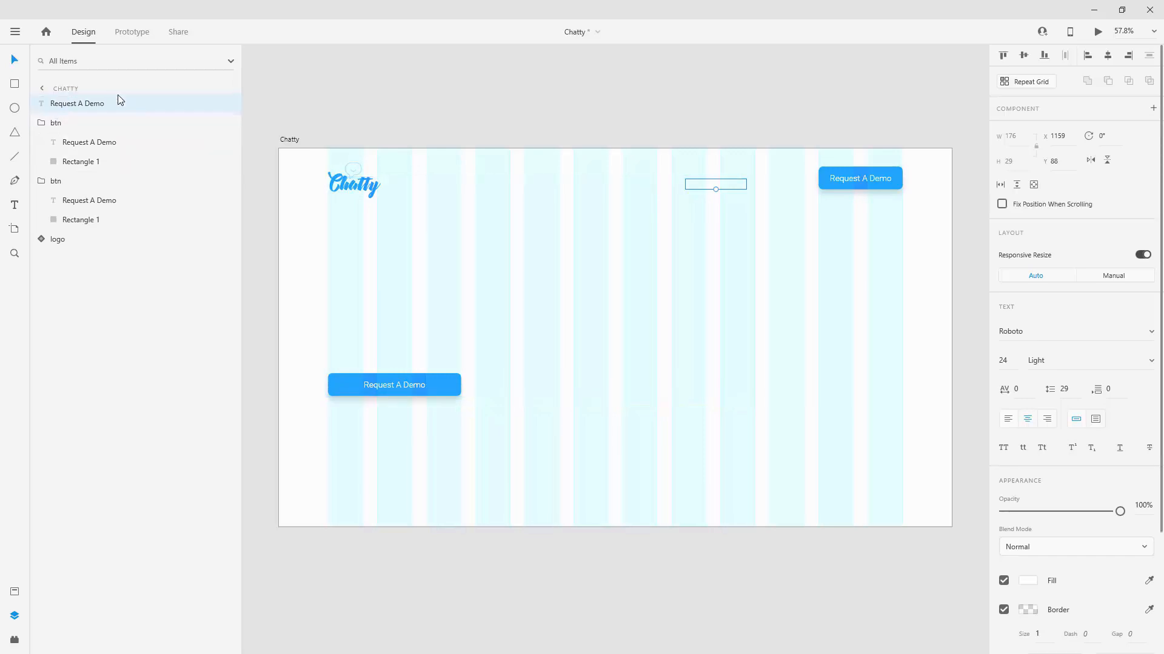
pyautogui.click(82, 121)
pyautogui.click(97, 104)
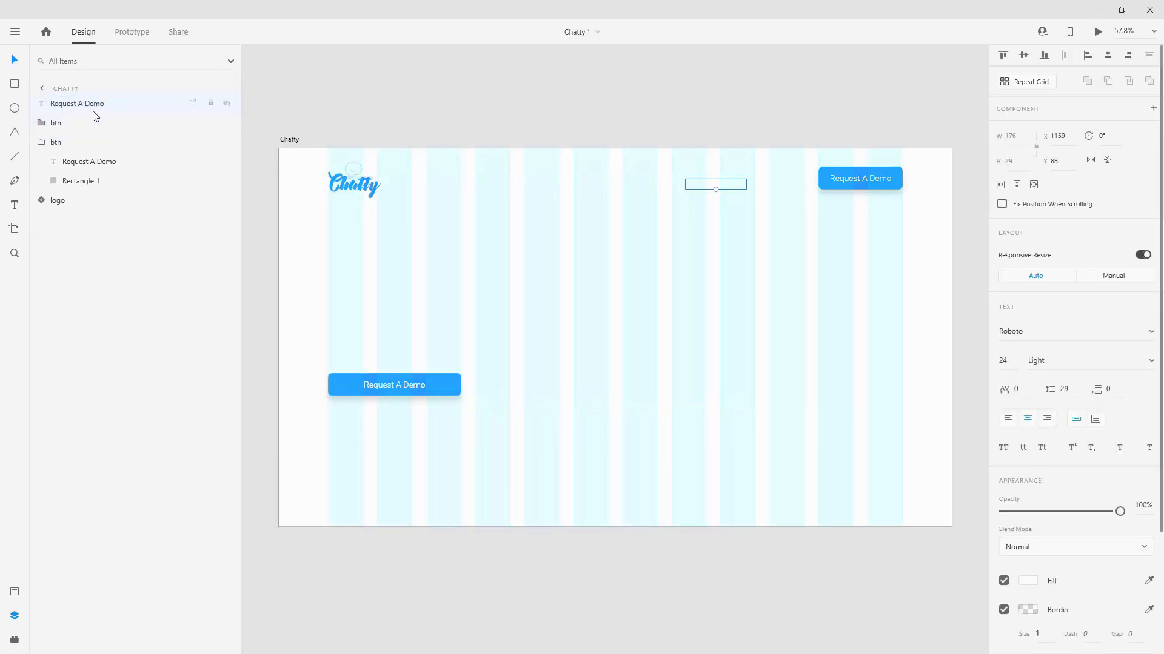
pyautogui.click(44, 145)
pyautogui.click(98, 105)
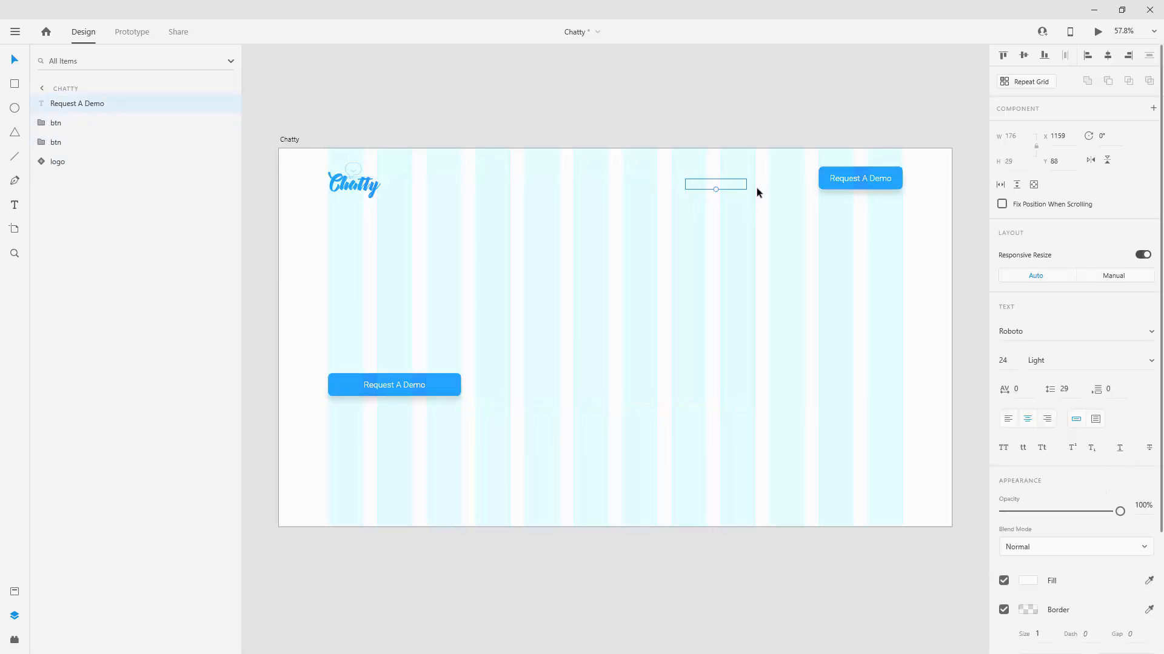
# Colour the copied label light grey and change its text to "Device Supprt"
pyautogui.click(17, 592)
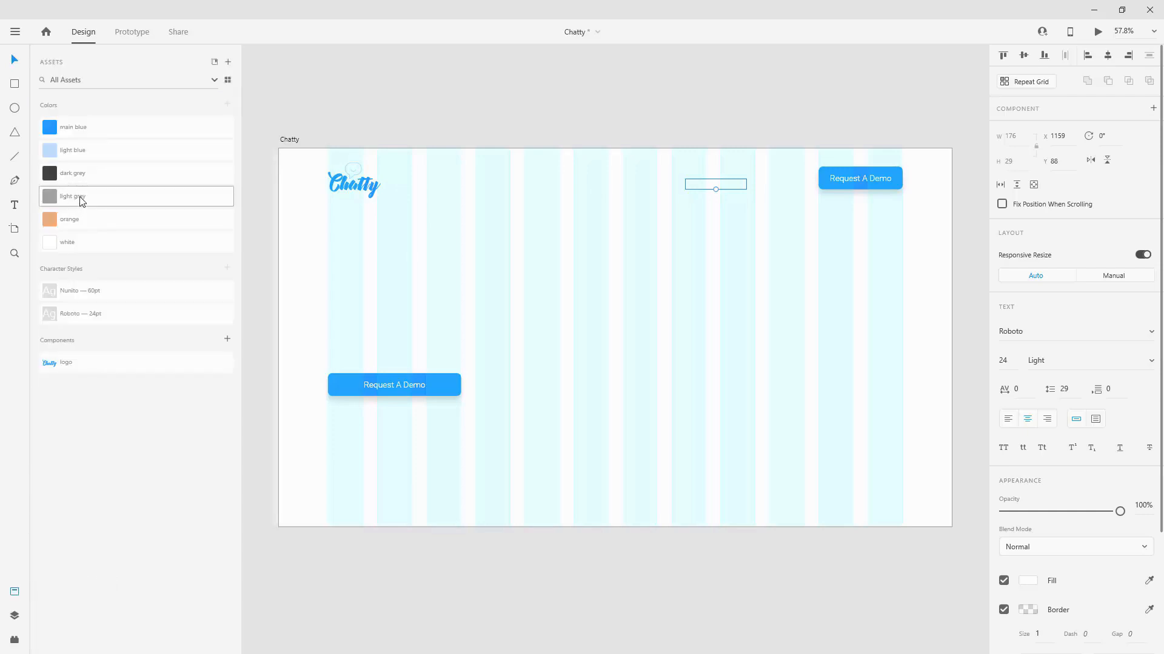
pyautogui.click(82, 198)
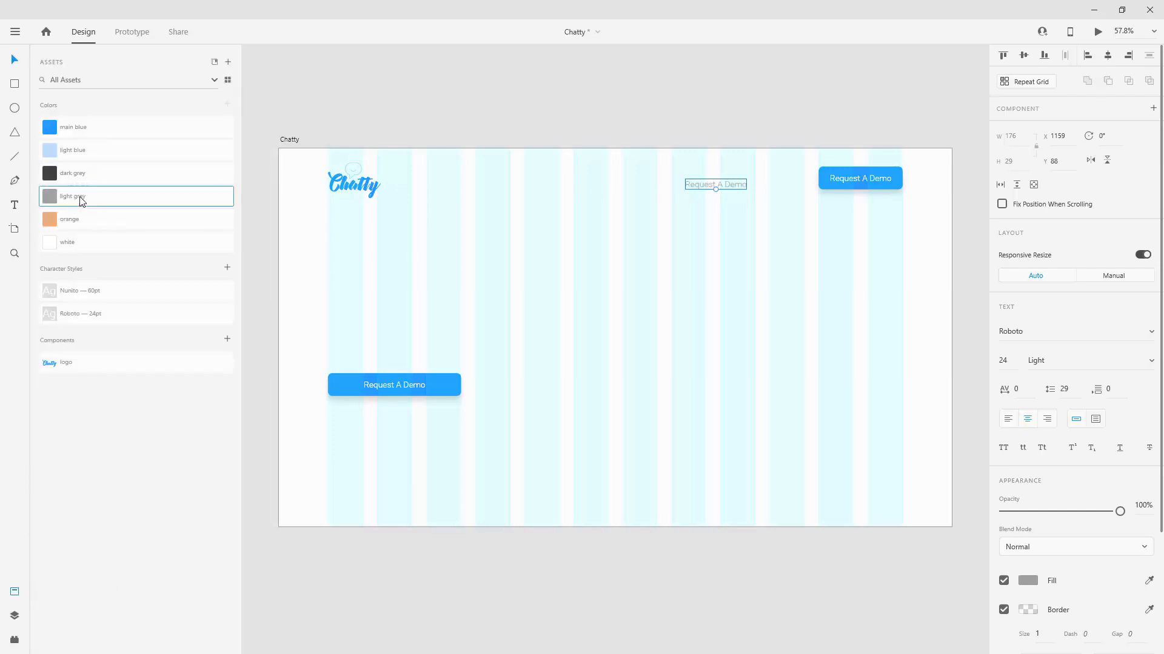
pyautogui.doubleClick(728, 185)
pyautogui.write('Device Sup')
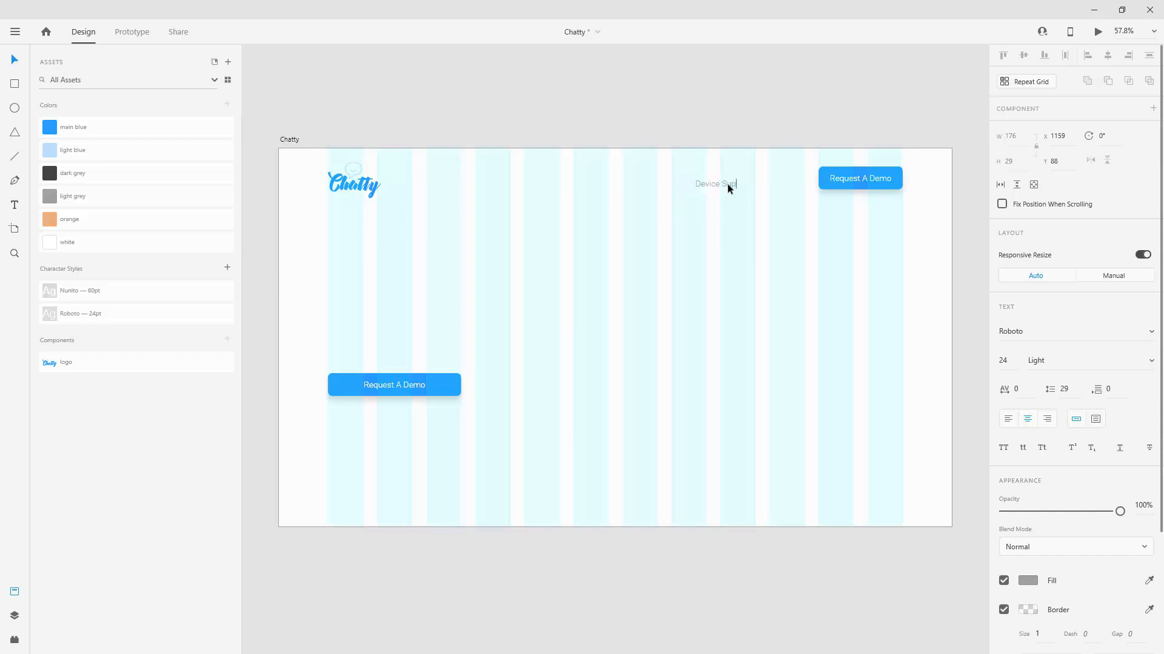
pyautogui.press('Escape')
# Align the logo, the grey navigation text and the header button on their vertical centres
pyautogui.moveTo(732, 187); pyautogui.dragTo(731, 183)
pyautogui.moveTo(912, 210); pyautogui.dragTo(373, 152)
pyautogui.hscroll(5, 621, 161)
pyautogui.click(1023, 55)
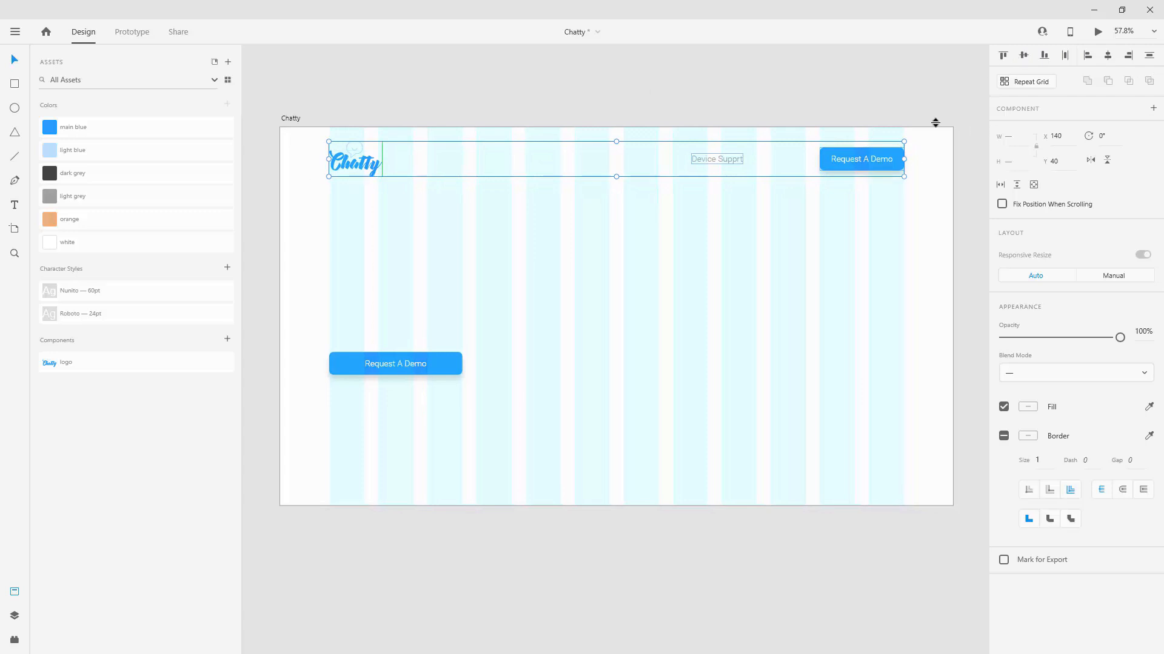
# Duplicate the "Device Supprt" navigation text to its left and change the copy's text to "Pricing"
pyautogui.click(830, 95)
pyautogui.click(716, 159)
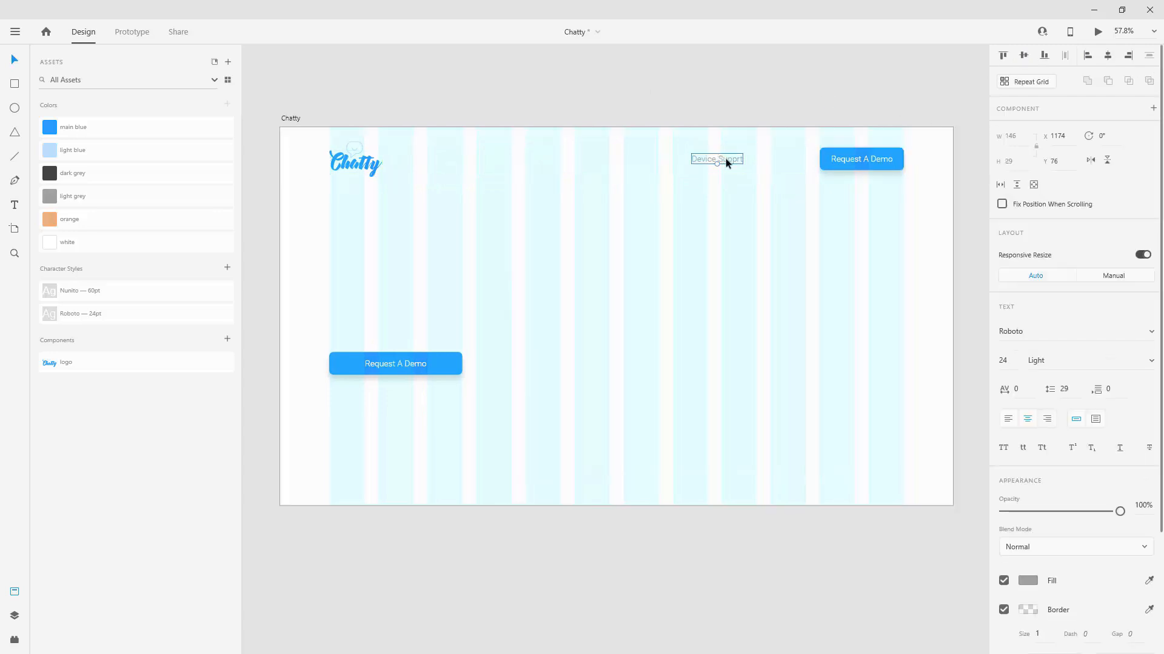
pyautogui.moveTo(727, 159); pyautogui.dragTo(638, 163)
pyautogui.doubleClick(637, 163)
pyautogui.press('Escape')
# Duplicate the "Pricing" text to its left and change the copy's text to "Features"
pyautogui.moveTo(628, 160); pyautogui.dragTo(527, 158)
pyautogui.doubleClick(527, 159)
pyautogui.write('ures')
pyautogui.press('Escape')
# Space out the Features, Pricing and Device Supprt texts between the logo and the header button, placing Device Supprt at X 1119
pyautogui.moveTo(526, 159); pyautogui.dragTo(546, 161)
pyautogui.keyDown('shift'); pyautogui.click(636, 160); pyautogui.keyUp('shift')
pyautogui.moveTo(631, 160); pyautogui.dragTo(636, 159)
pyautogui.keyDown('shift'); pyautogui.click(703, 159); pyautogui.keyUp('shift')
pyautogui.moveTo(721, 158); pyautogui.dragTo(702, 157)
# Group the logo, the three navigation texts and the header button, and name the group "nav"
pyautogui.click(867, 197)
pyautogui.moveTo(905, 197); pyautogui.dragTo(325, 141)
pyautogui.hotkey('ctrl', 'g')
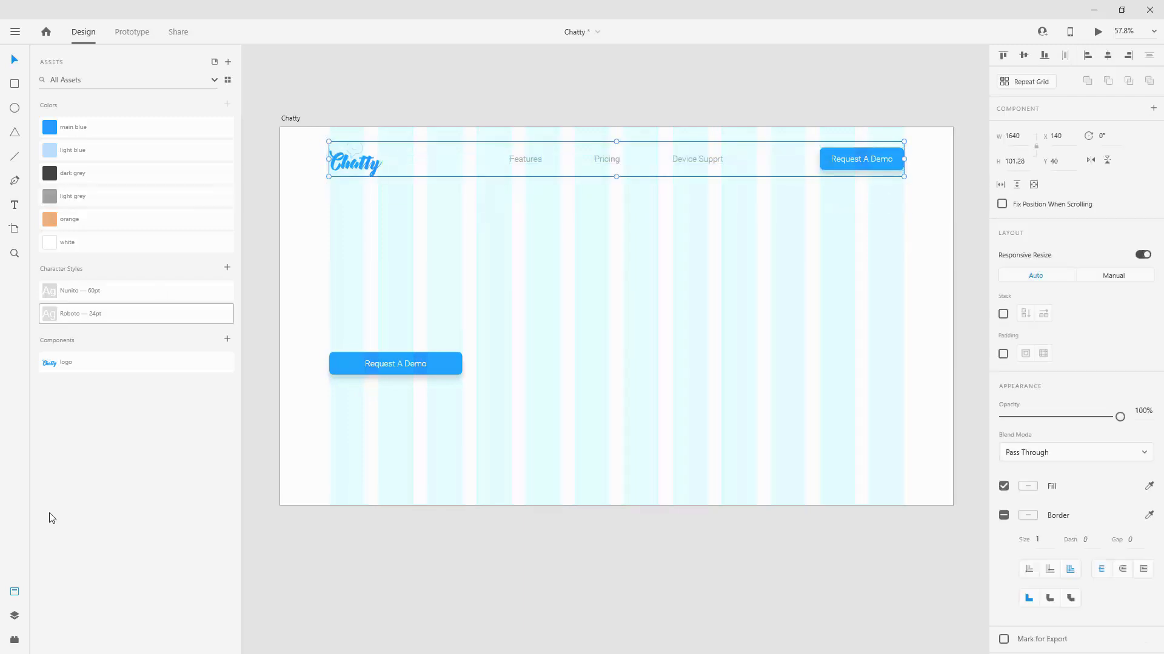
pyautogui.click(15, 615)
pyautogui.doubleClick(68, 102)
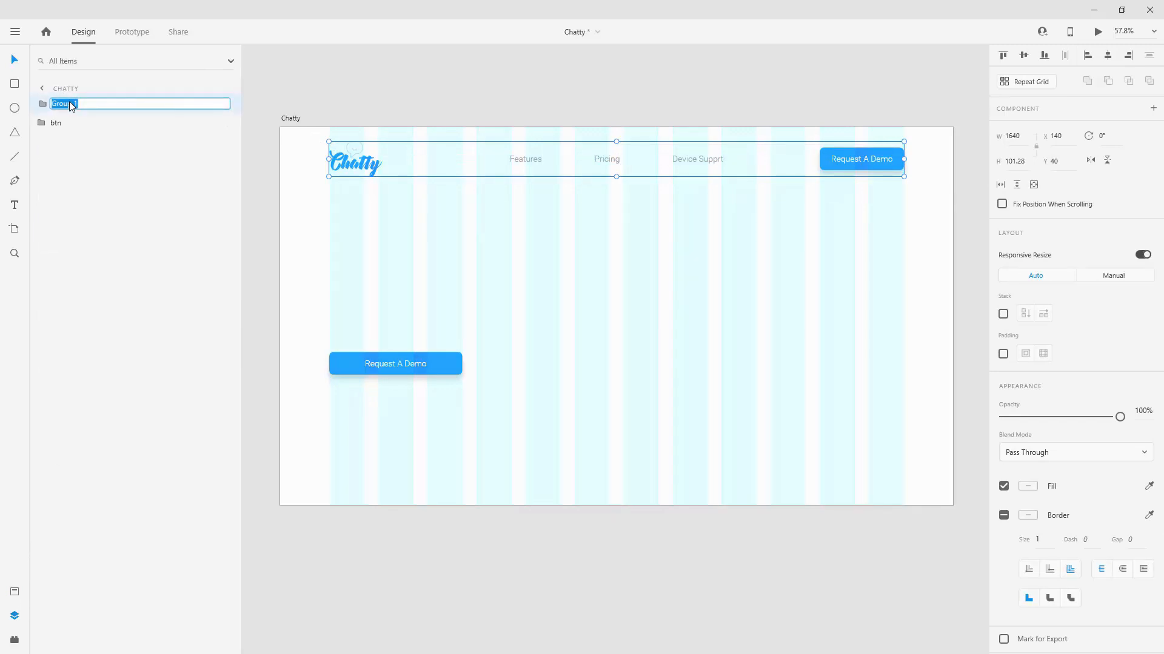
pyautogui.write('nav')
pyautogui.press('Return')
# Move the logo to the top of the nav group's layer order and review the group's other layers
pyautogui.click(41, 103)
pyautogui.moveTo(70, 200); pyautogui.dragTo(104, 121)
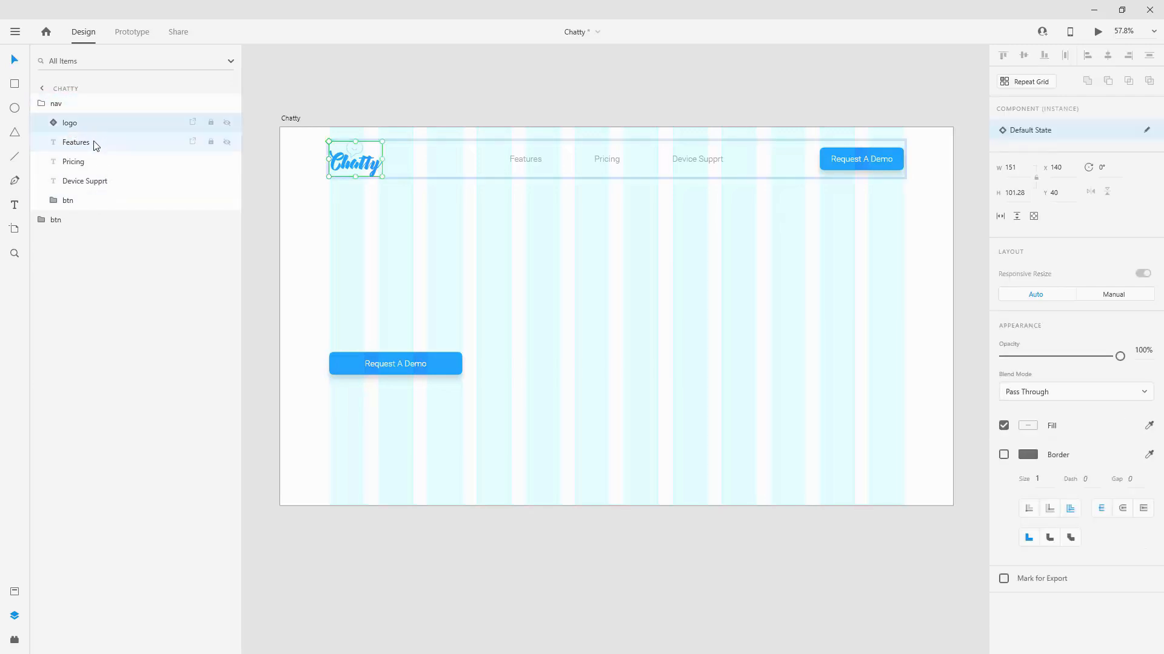
pyautogui.click(96, 143)
pyautogui.click(91, 162)
pyautogui.click(94, 185)
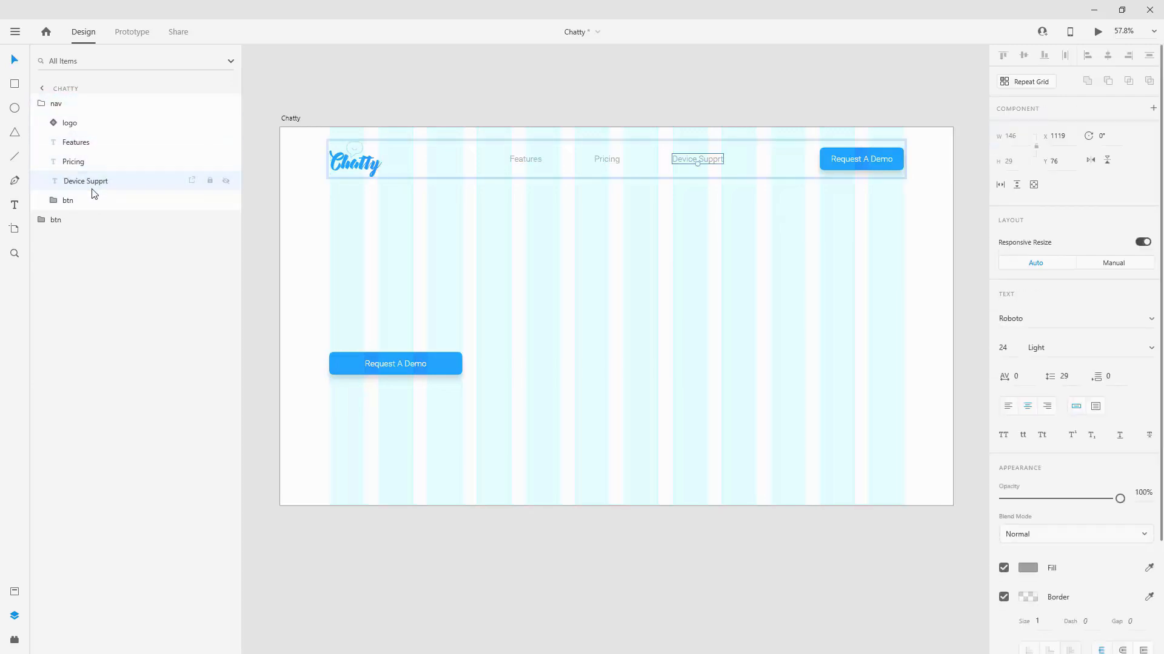
pyautogui.click(88, 201)
pyautogui.press('Escape')
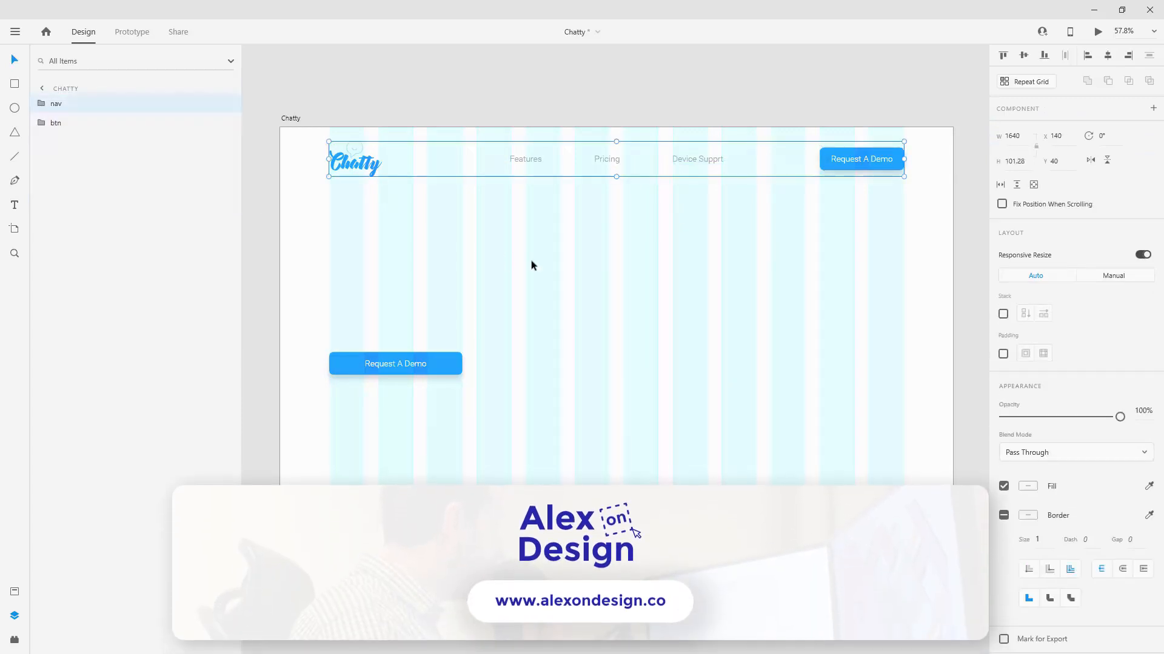
# Move the lower "Request A Demo" button down to Y 697 and hide its btn group
pyautogui.click(523, 258)
pyautogui.click(426, 371)
pyautogui.moveTo(442, 360); pyautogui.dragTo(441, 383)
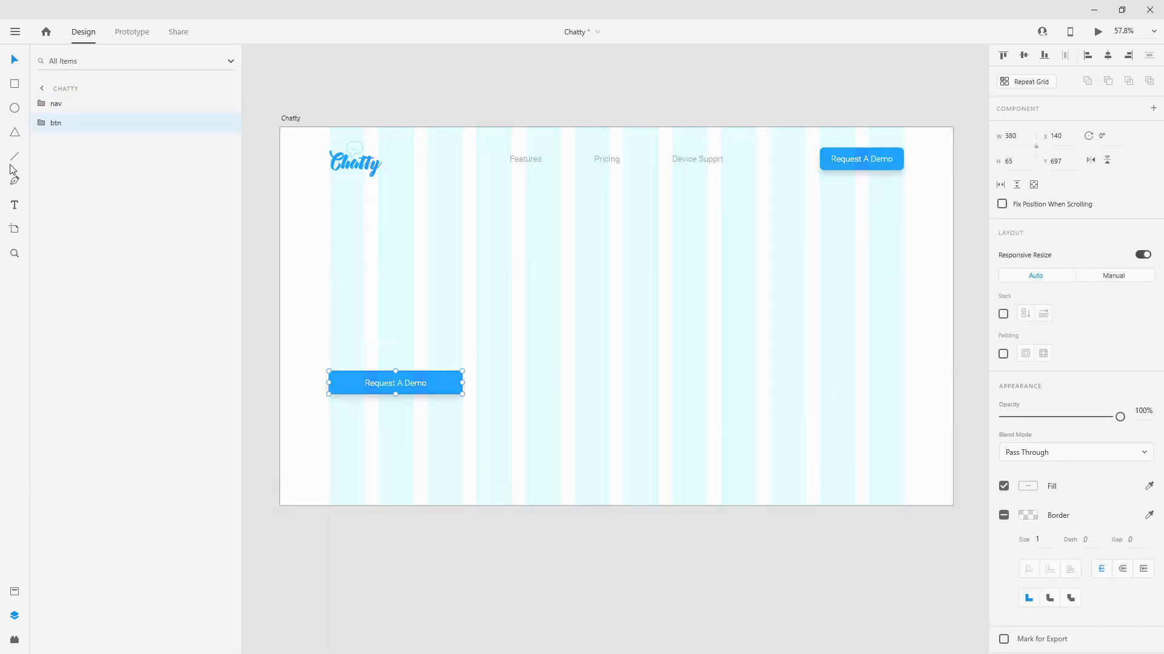
pyautogui.scroll(-2, 428, 249)
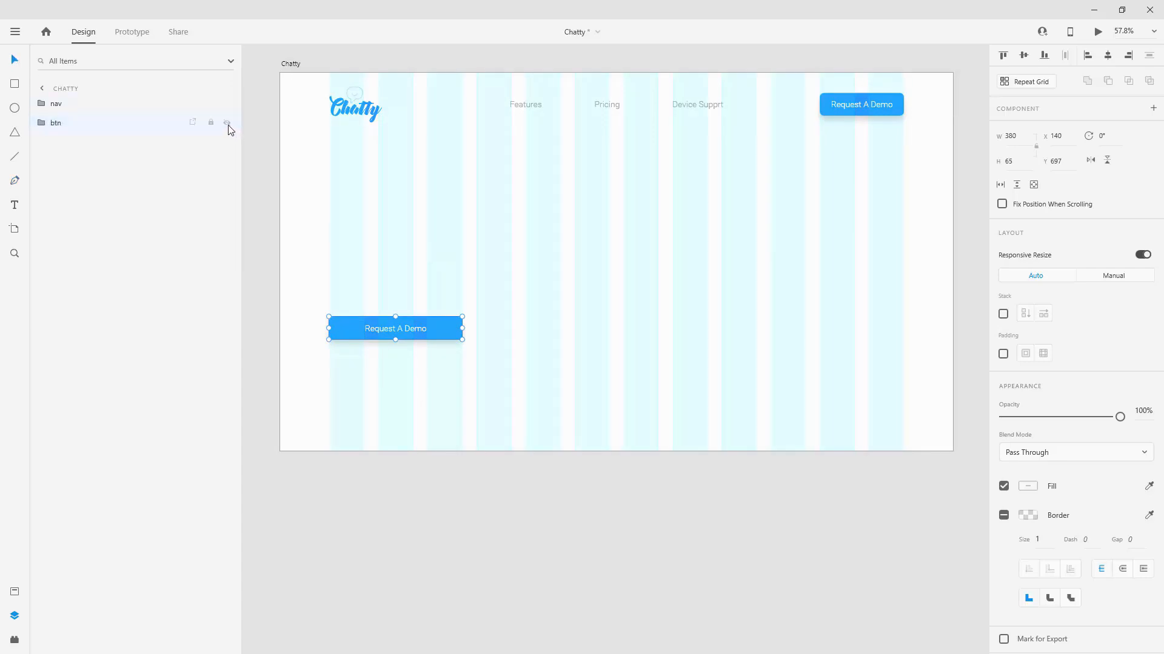
pyautogui.click(227, 123)
pyautogui.click(445, 359)
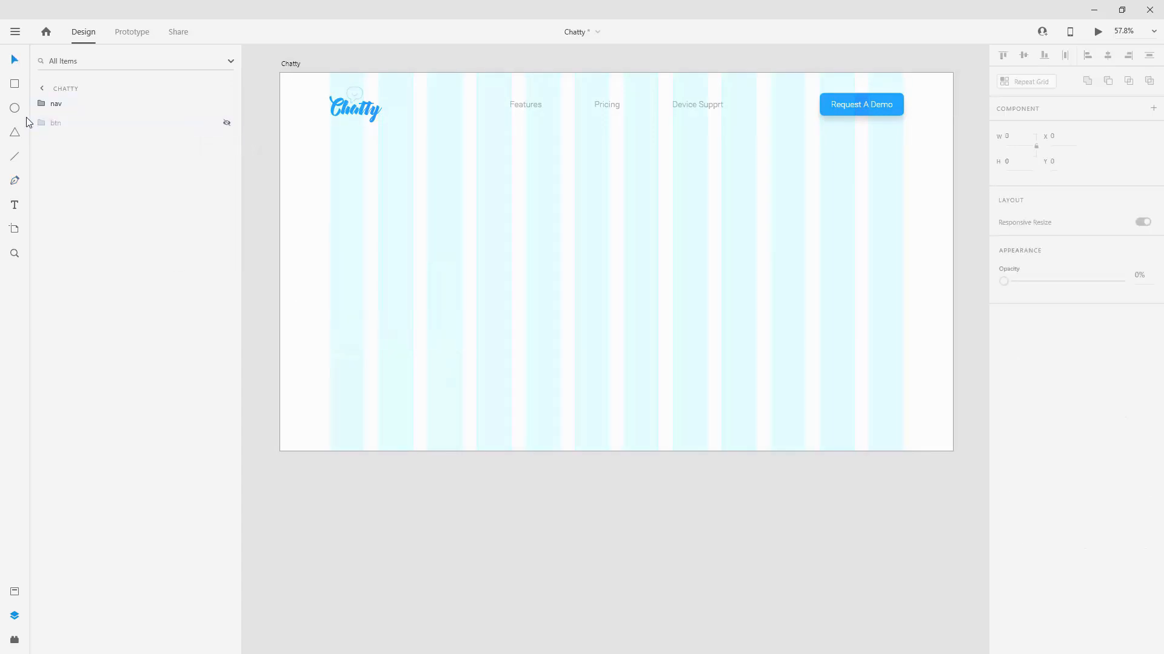
# Draw a closed wave shape about 2020 by 638 across the lower half of the artboard with the Pen tool
pyautogui.click(15, 184)
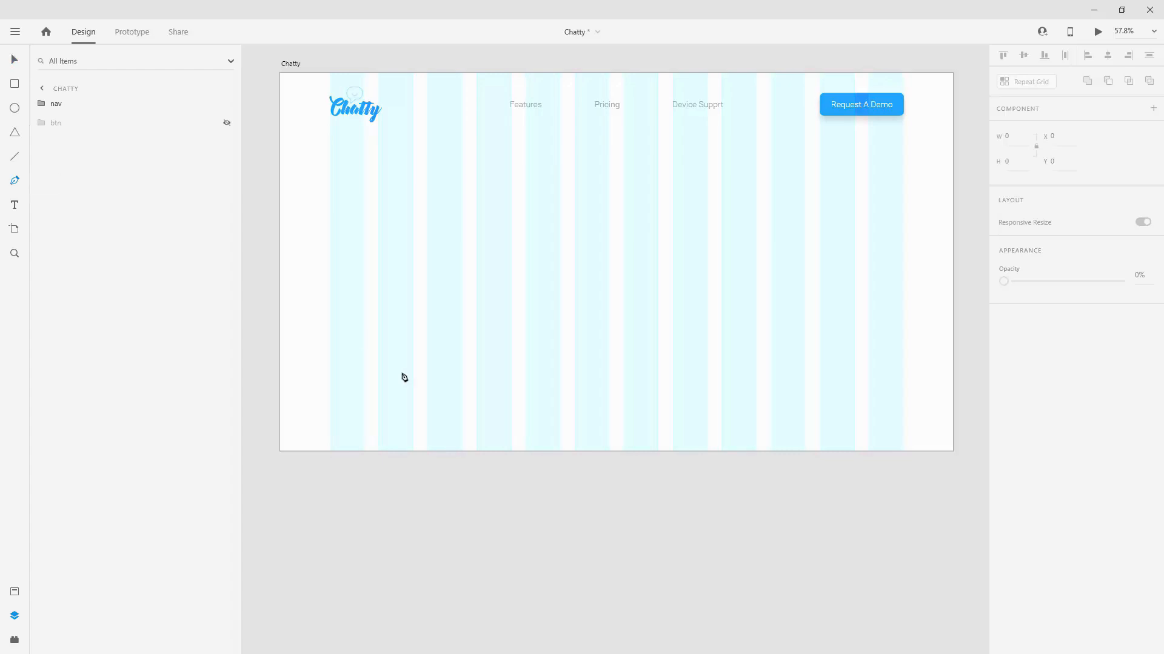
pyautogui.click(270, 320)
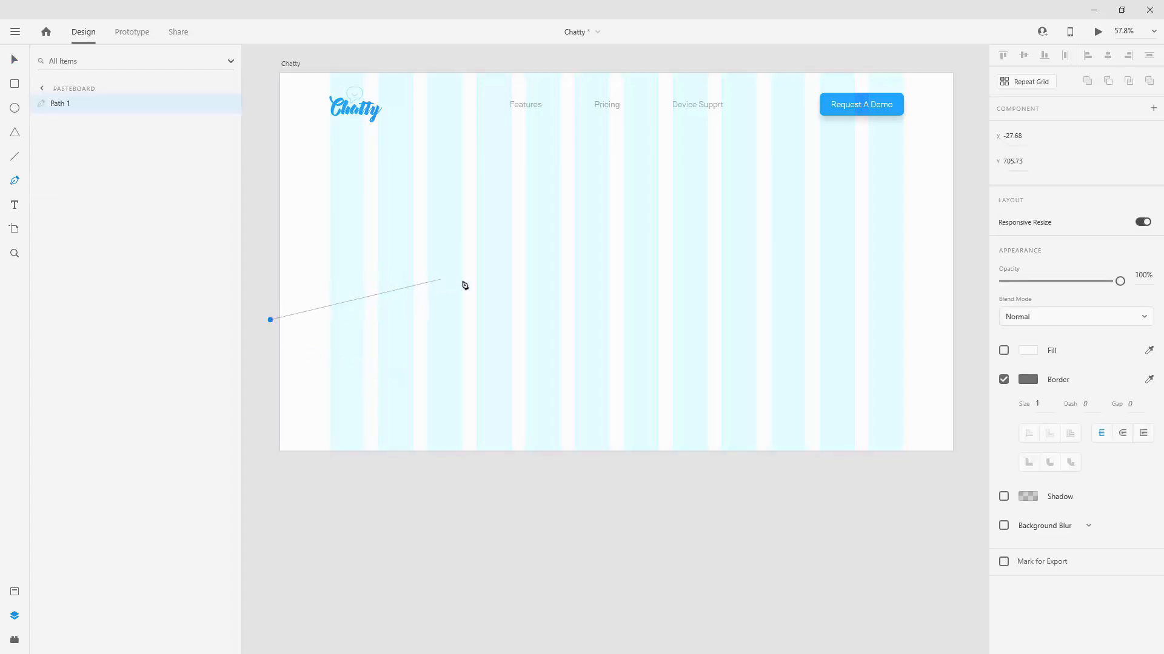
pyautogui.moveTo(464, 286); pyautogui.dragTo(601, 331)
pyautogui.click(666, 281)
pyautogui.moveTo(841, 269); pyautogui.dragTo(938, 320)
pyautogui.moveTo(978, 240); pyautogui.dragTo(978, 463)
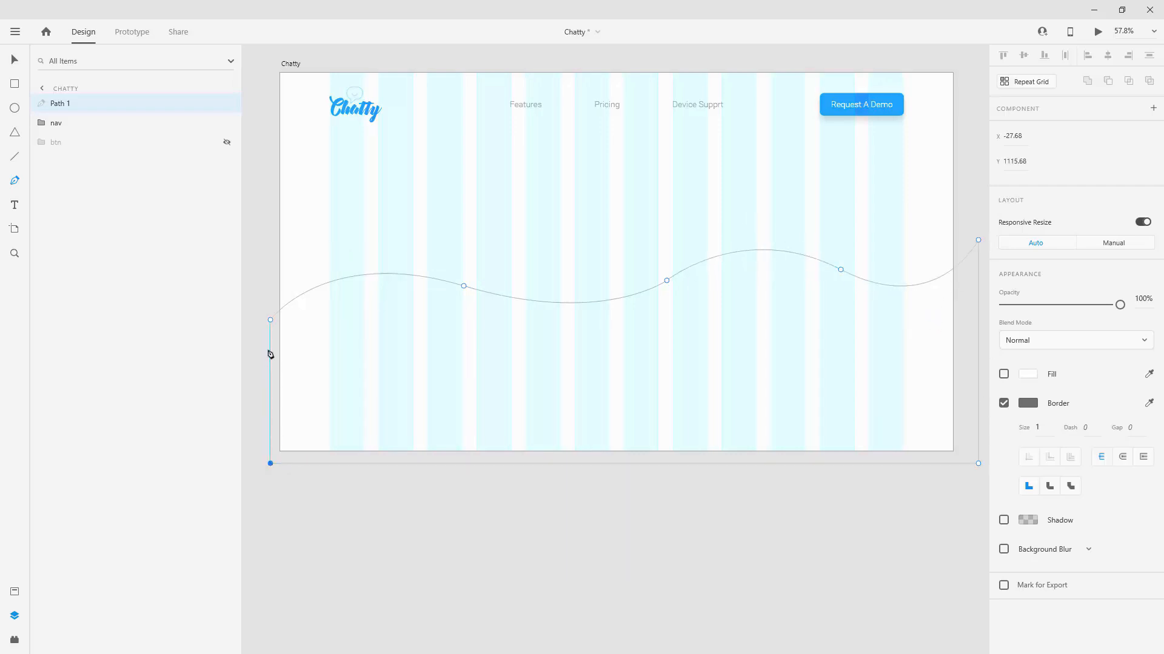
pyautogui.click(270, 320)
# Remove the wave shape's border and set its fill colour to light blue
pyautogui.click(1002, 405)
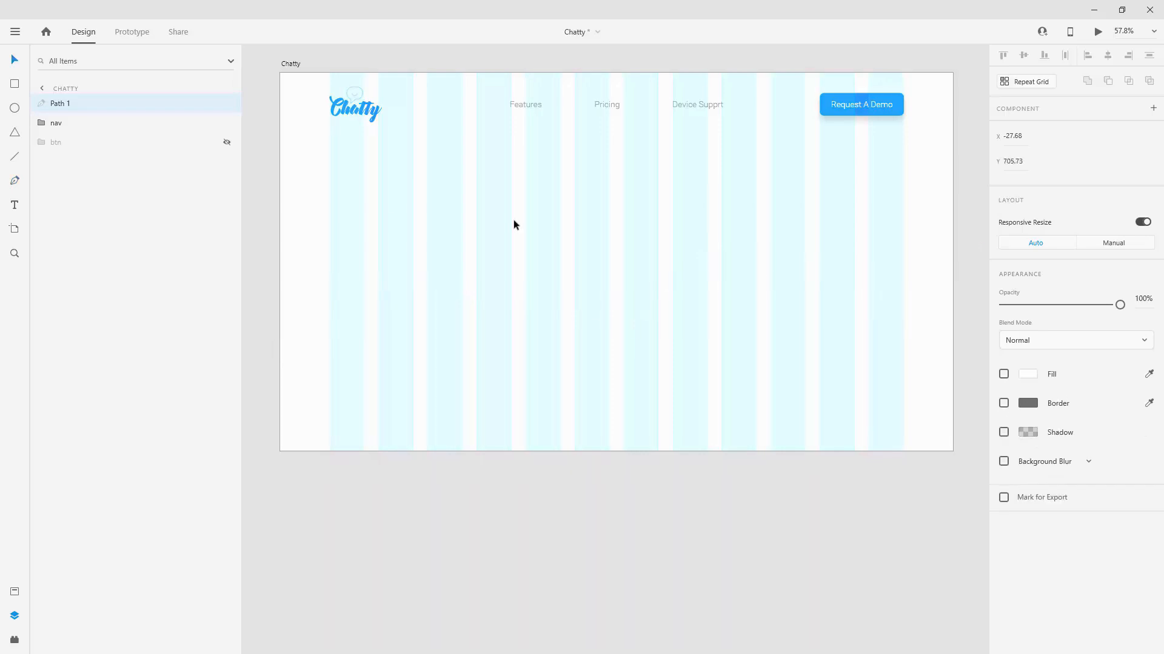
pyautogui.click(15, 591)
pyautogui.click(114, 157)
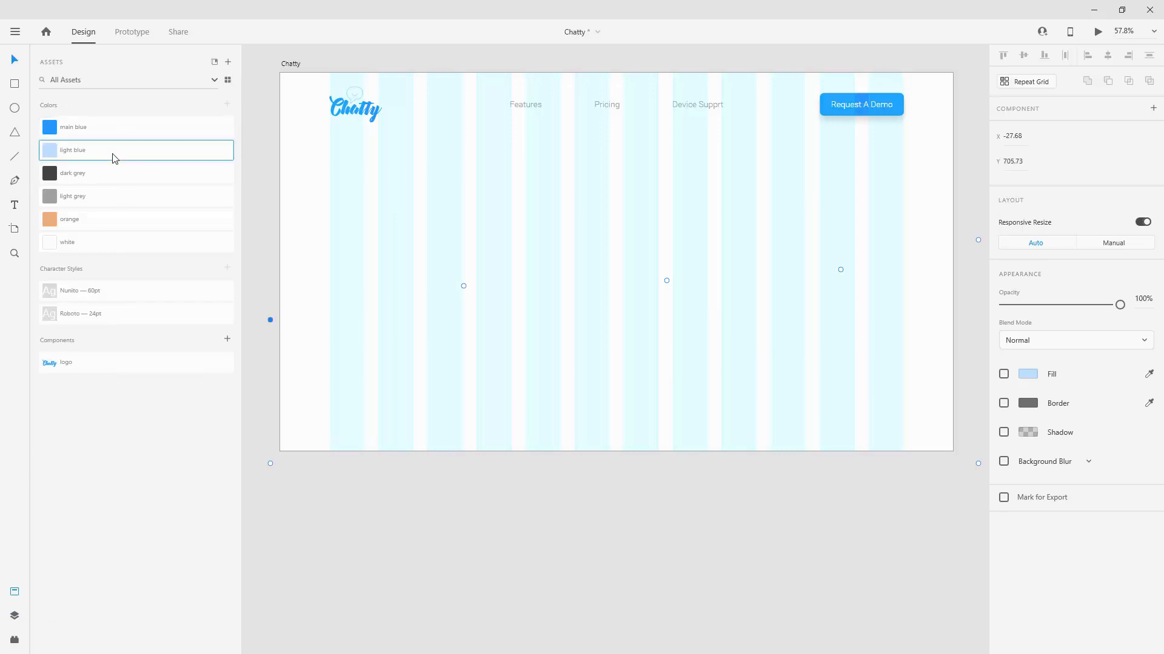
# Turn off the layout grid of the Chatty artboard
pyautogui.click(286, 65)
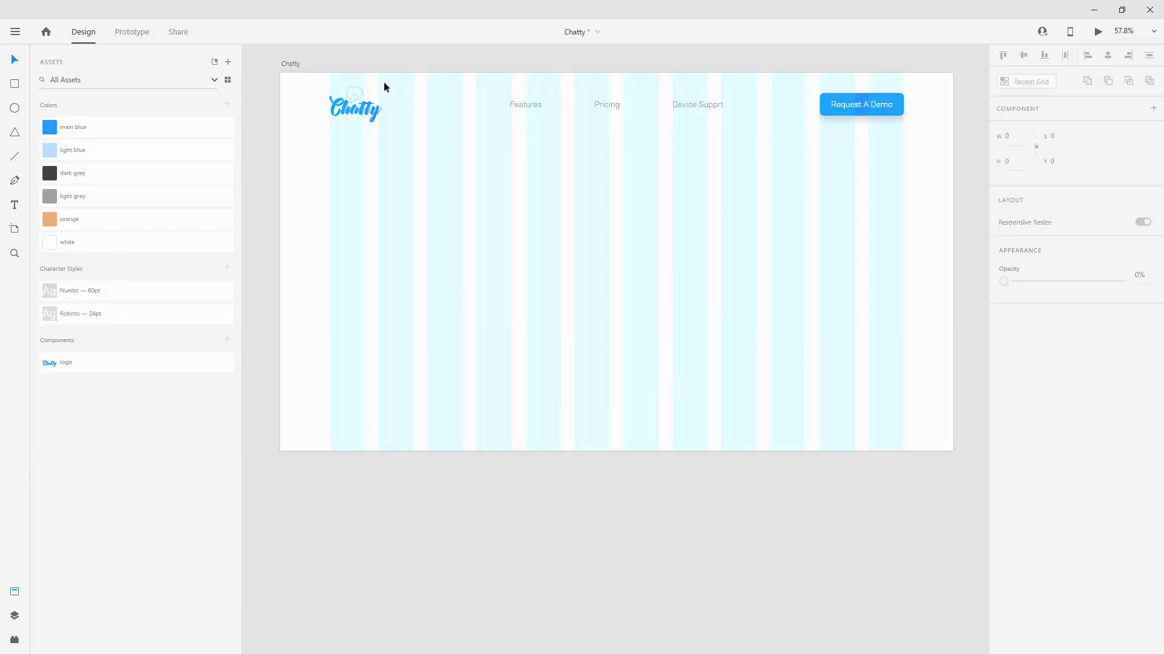
pyautogui.click(288, 65)
pyautogui.click(1004, 440)
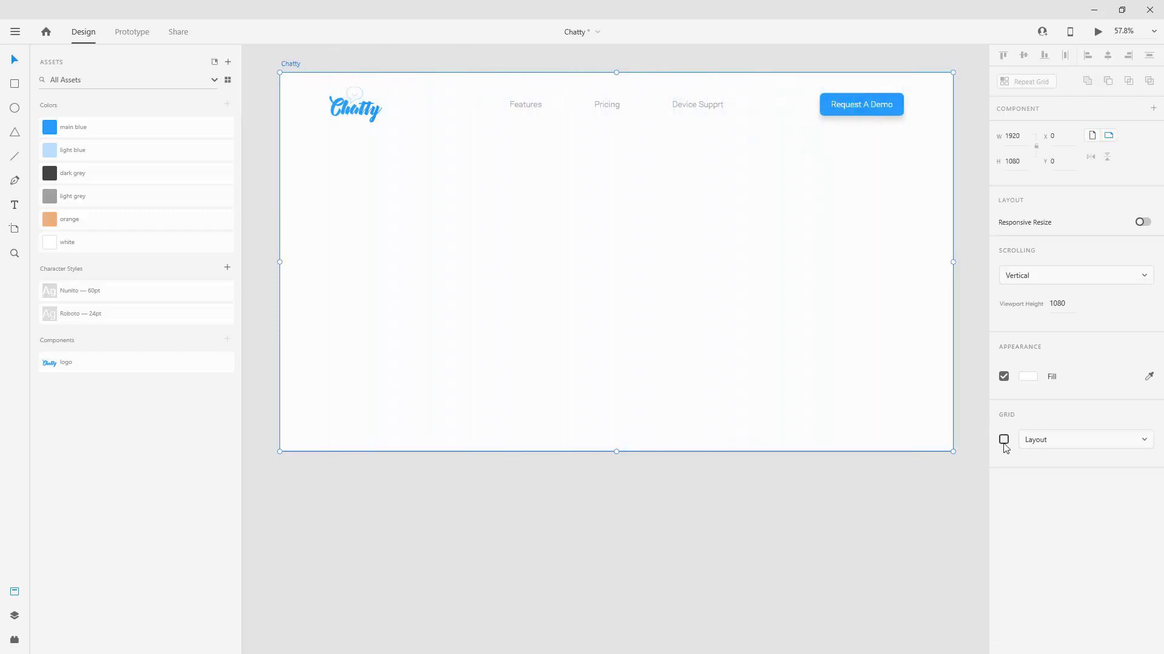
pyautogui.click(550, 328)
pyautogui.click(300, 66)
pyautogui.click(279, 60)
pyautogui.click(290, 62)
pyautogui.click(260, 243)
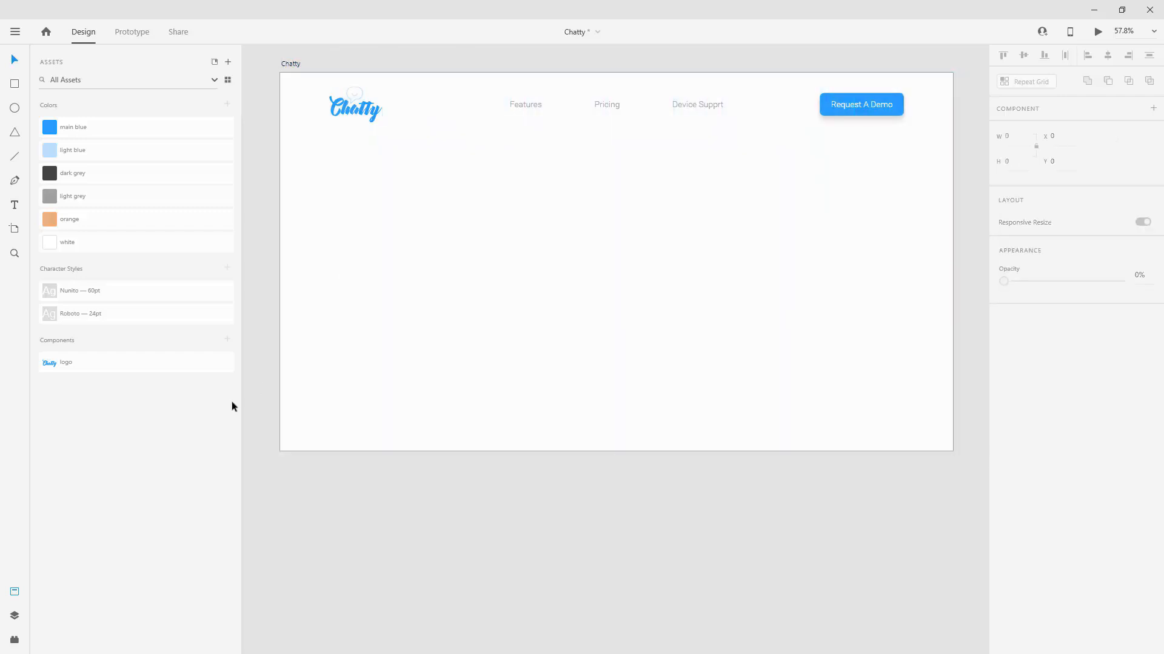
# Enable the wave shape's fill and reduce its opacity to 20%
pyautogui.click(14, 618)
pyautogui.click(81, 108)
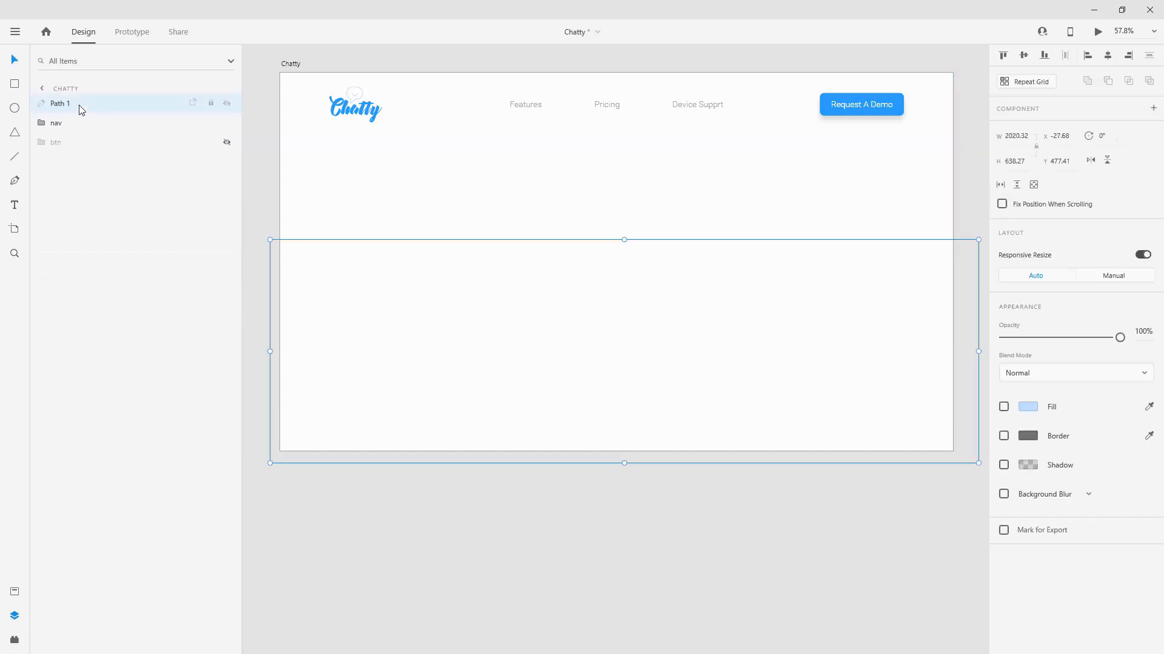
pyautogui.click(1003, 407)
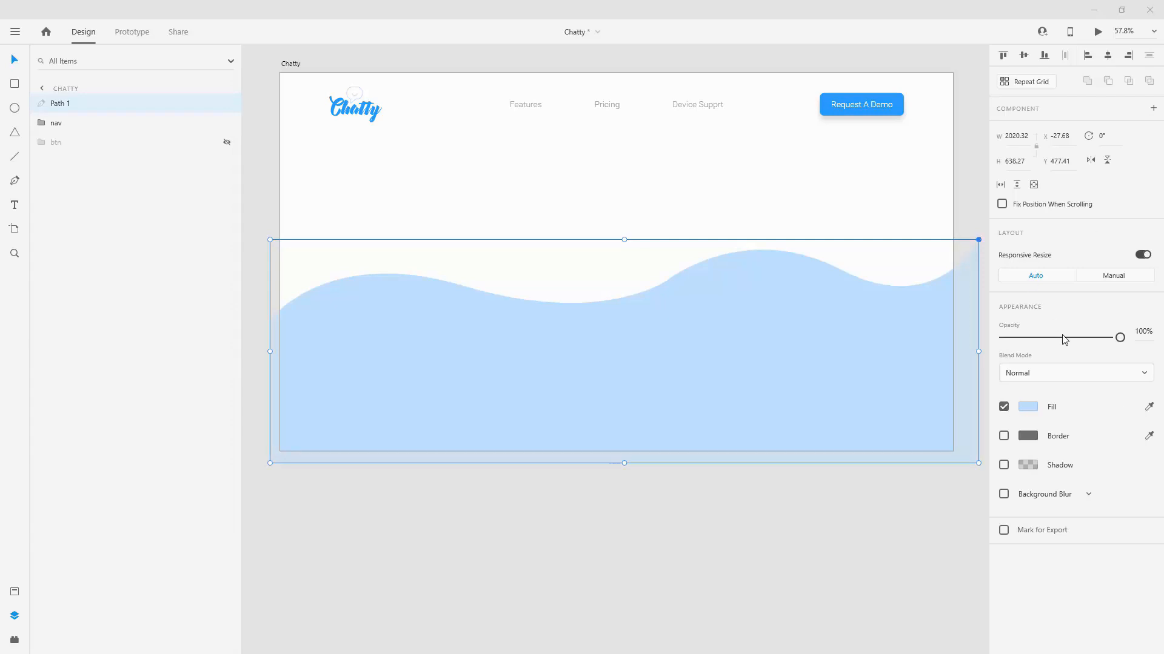
pyautogui.moveTo(1065, 340); pyautogui.dragTo(1055, 340)
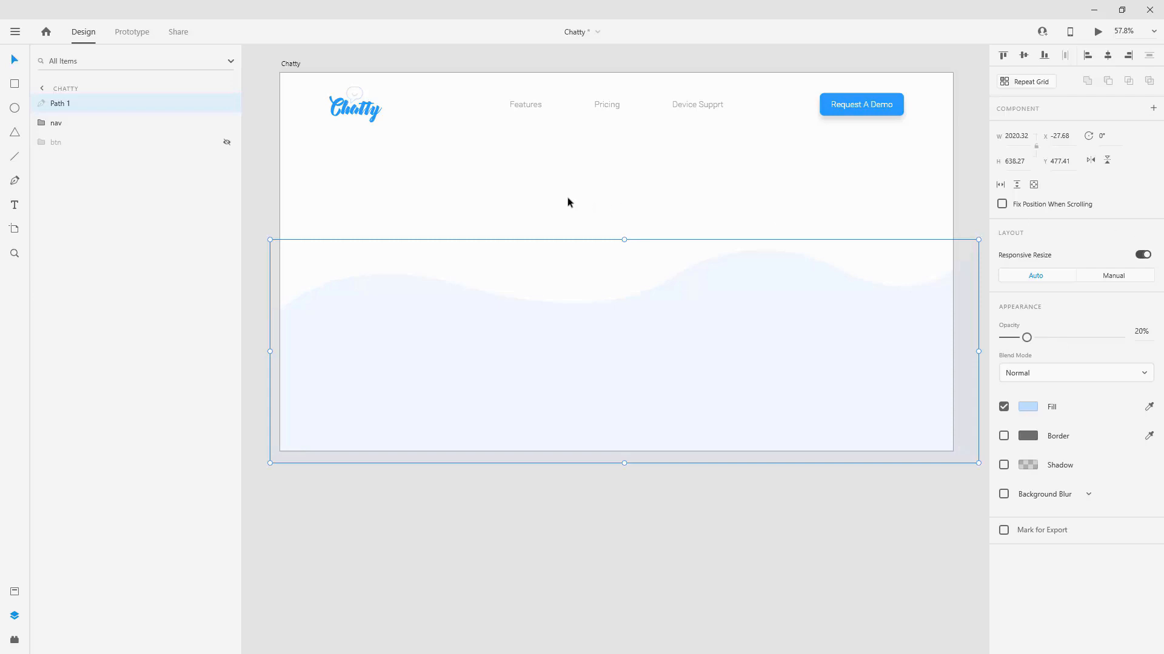
# Move the wave shape to the bottom of the layer order and rename it "bottom shape"
pyautogui.moveTo(170, 111); pyautogui.dragTo(121, 161)
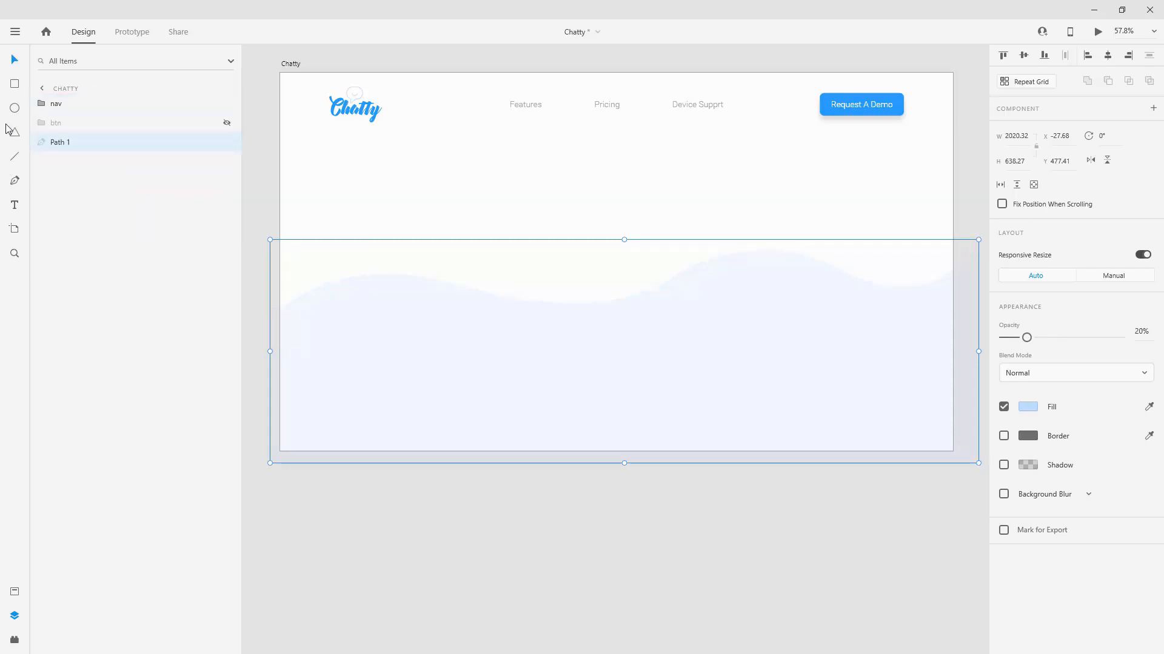
pyautogui.doubleClick(66, 144)
pyautogui.write('bottom shap')
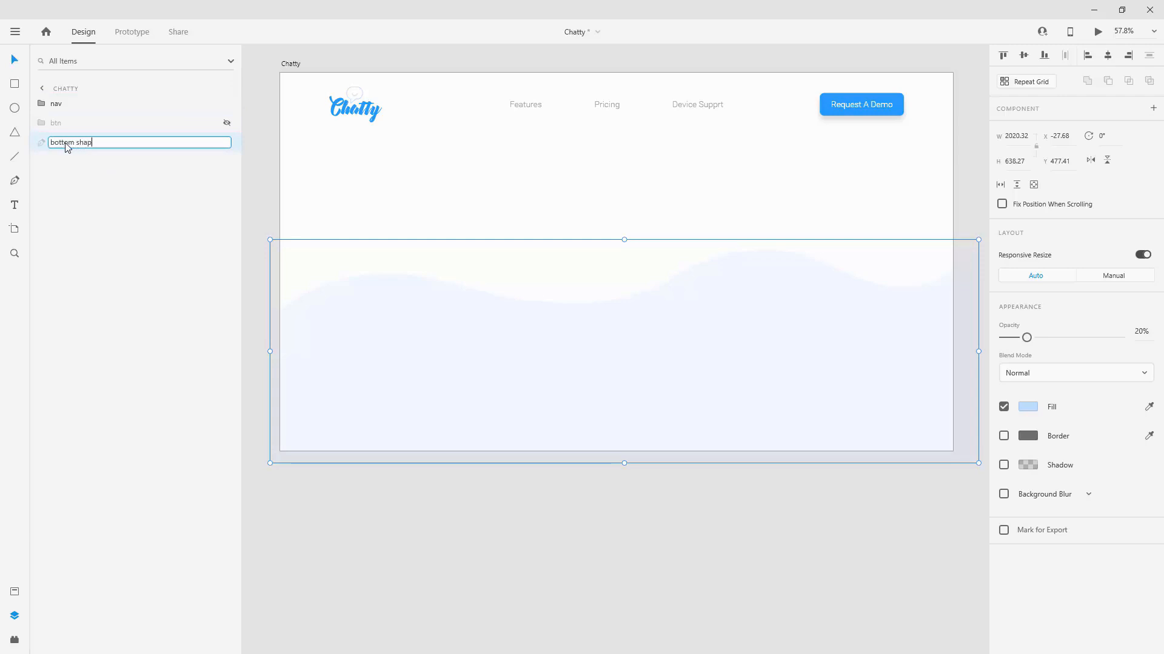
pyautogui.write('e')
pyautogui.press('Return')
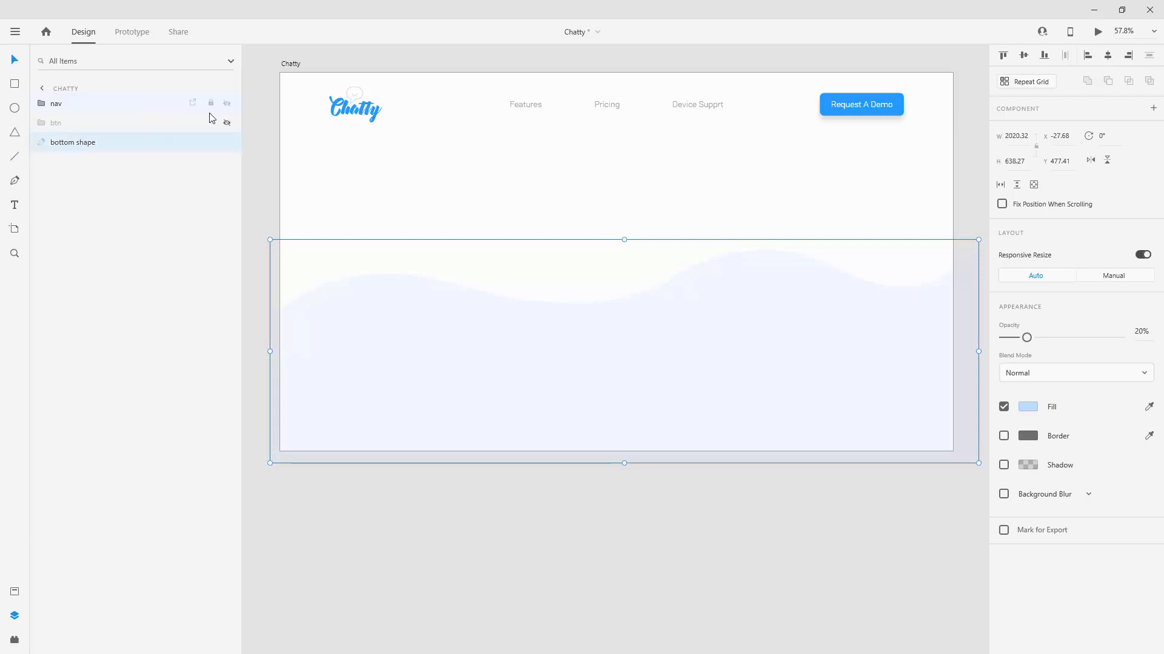
# Show the hidden btn group and the artboard's layout grid again, and move the lower button down to Y 732
pyautogui.click(227, 123)
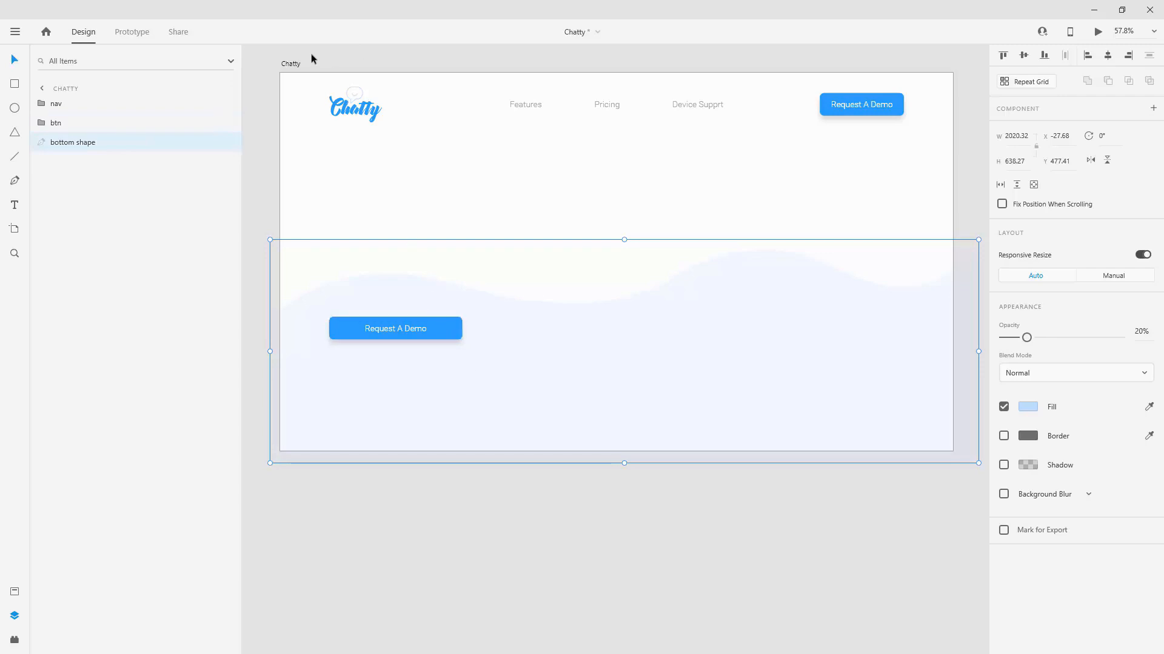
pyautogui.click(296, 63)
pyautogui.click(1003, 439)
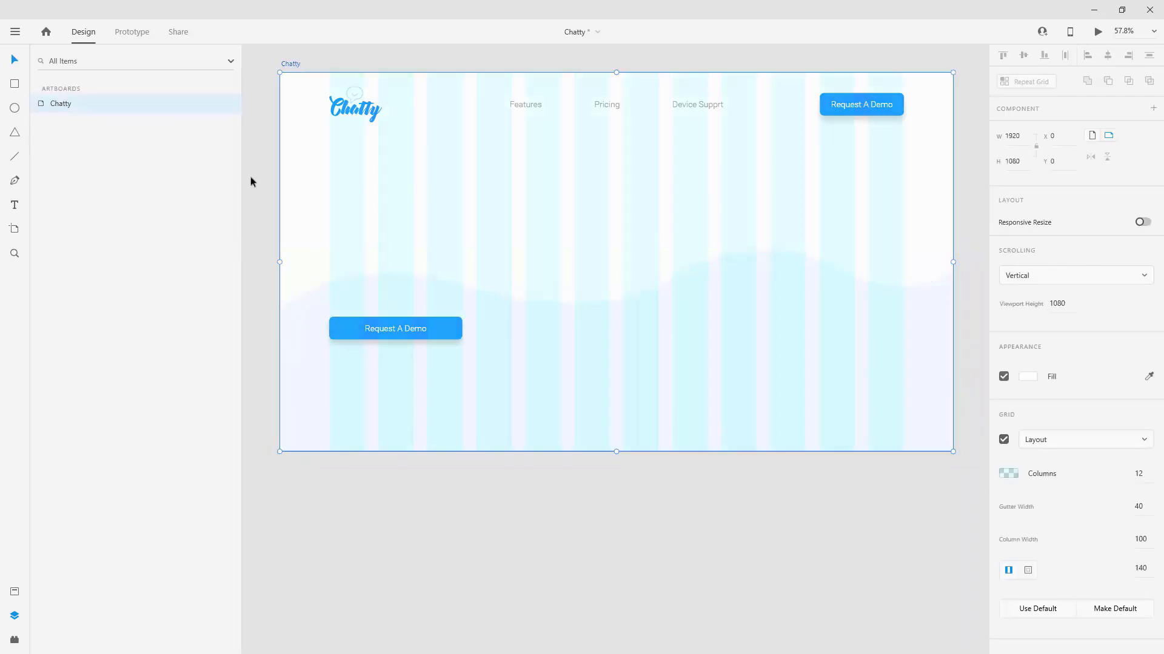
pyautogui.moveTo(422, 330); pyautogui.dragTo(446, 335)
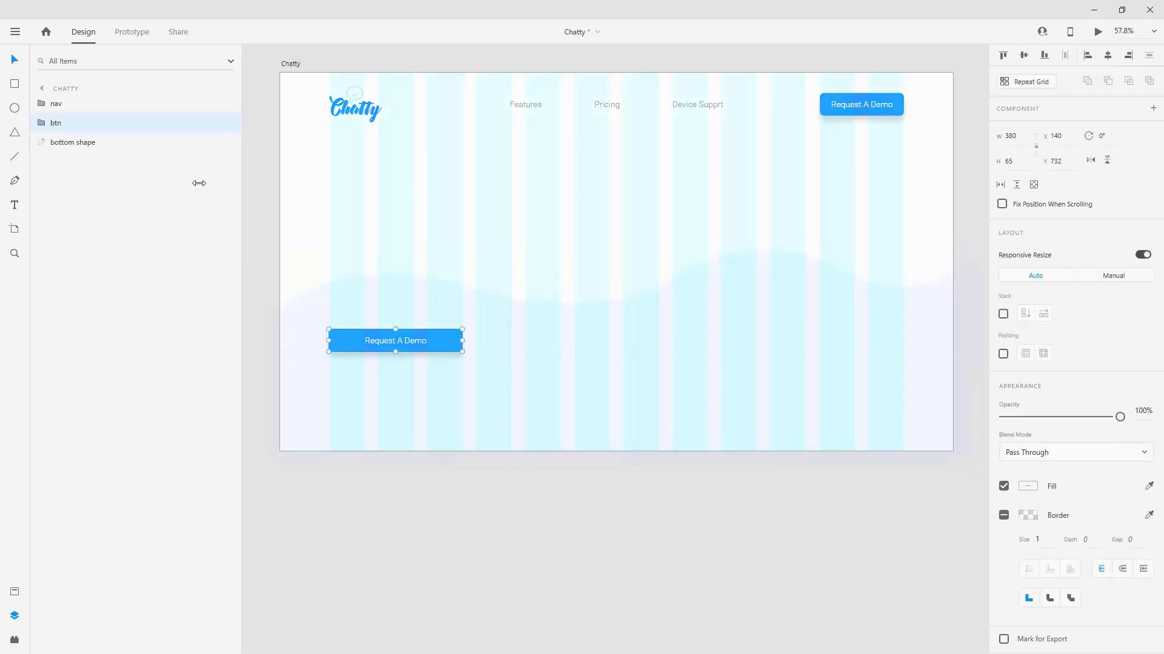
# Add the three-line text "Connect effortlessly with the people that matter to you the most." above the lower button, starting from the first column
pyautogui.click(15, 204)
pyautogui.click(328, 215)
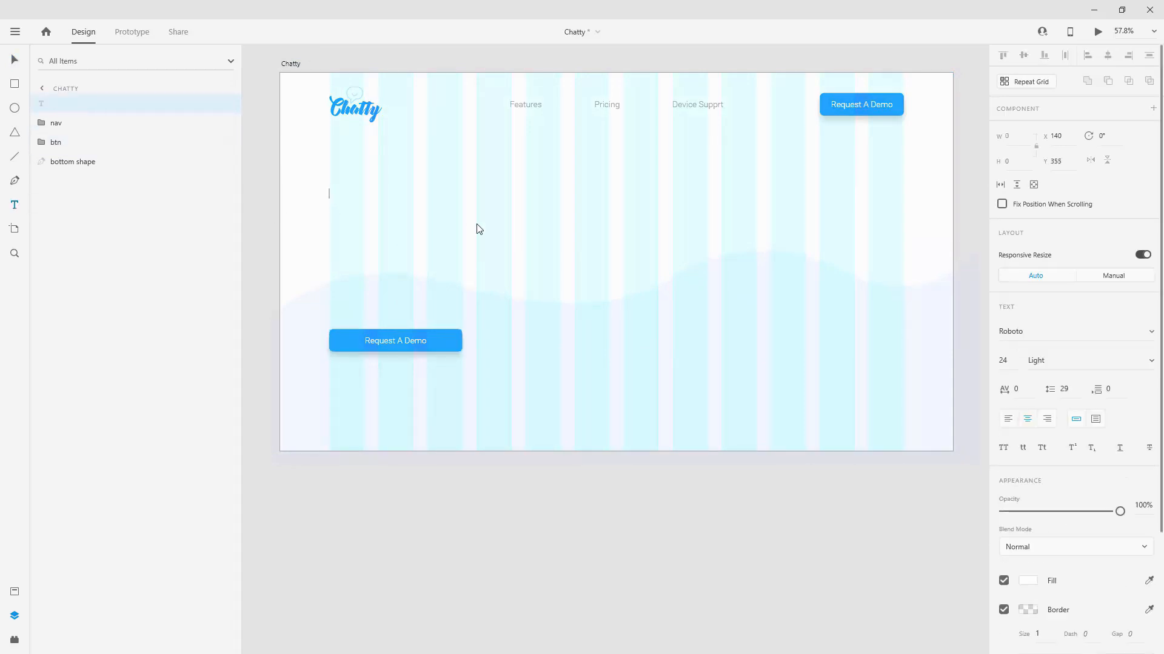
pyautogui.write('nnect effortles')
pyautogui.hotkey('ctrl', 'a')
pyautogui.press('BackSpace')
pyautogui.hotkey('ctrl', 'v')
# Apply the Nunito 60pt character style and the dark grey colour to the headline text
pyautogui.click(14, 592)
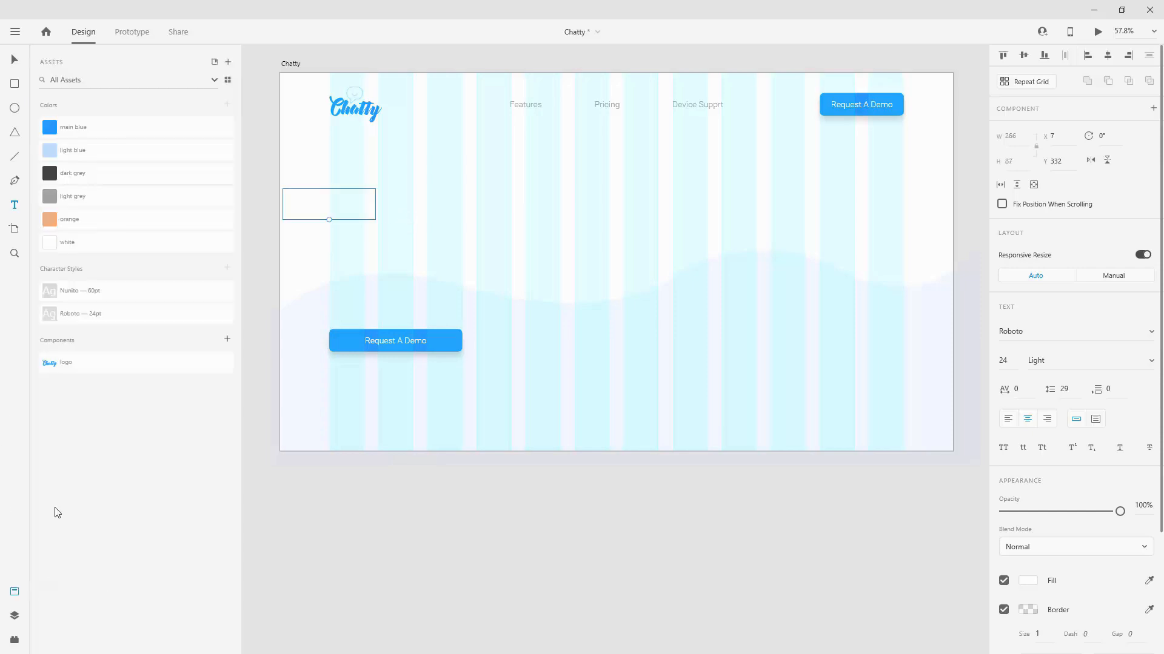
pyautogui.click(91, 294)
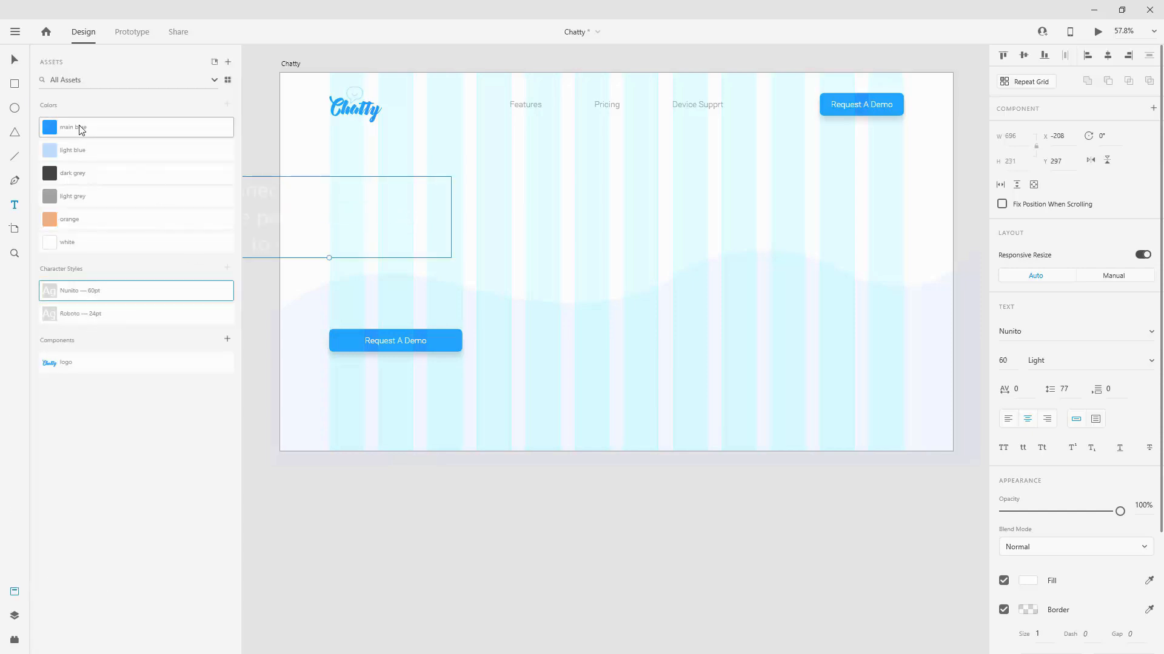
pyautogui.click(82, 171)
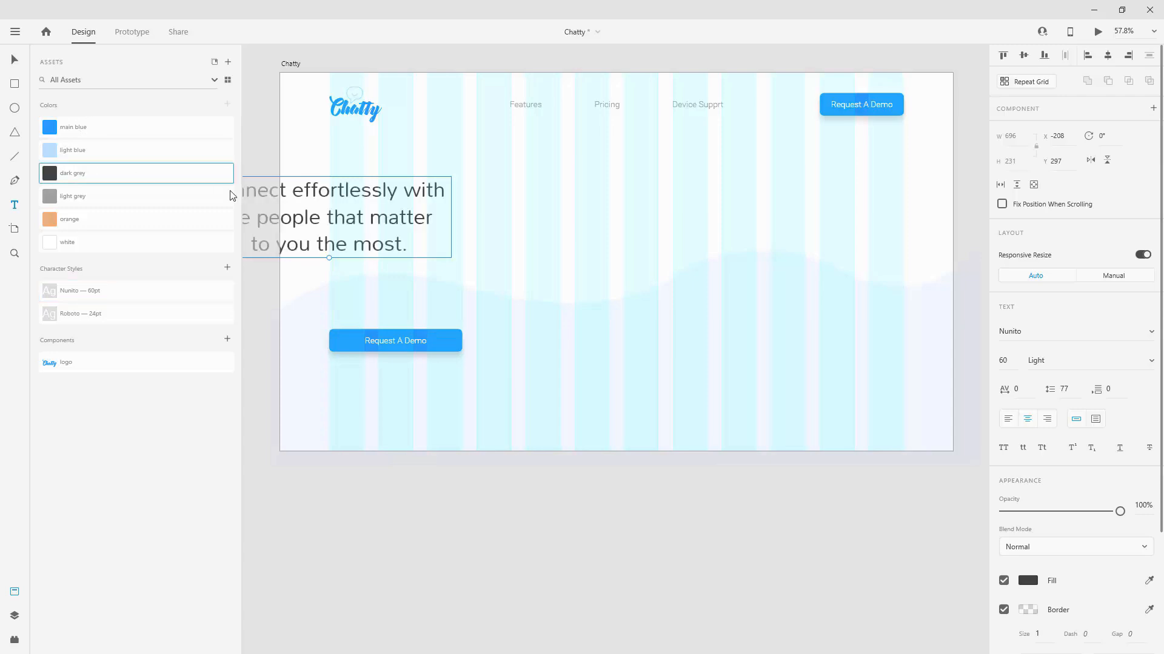
# Left-align the headline text and place it on the first column at X 140, Y 362
pyautogui.moveTo(340, 186); pyautogui.dragTo(459, 204)
pyautogui.press('Escape')
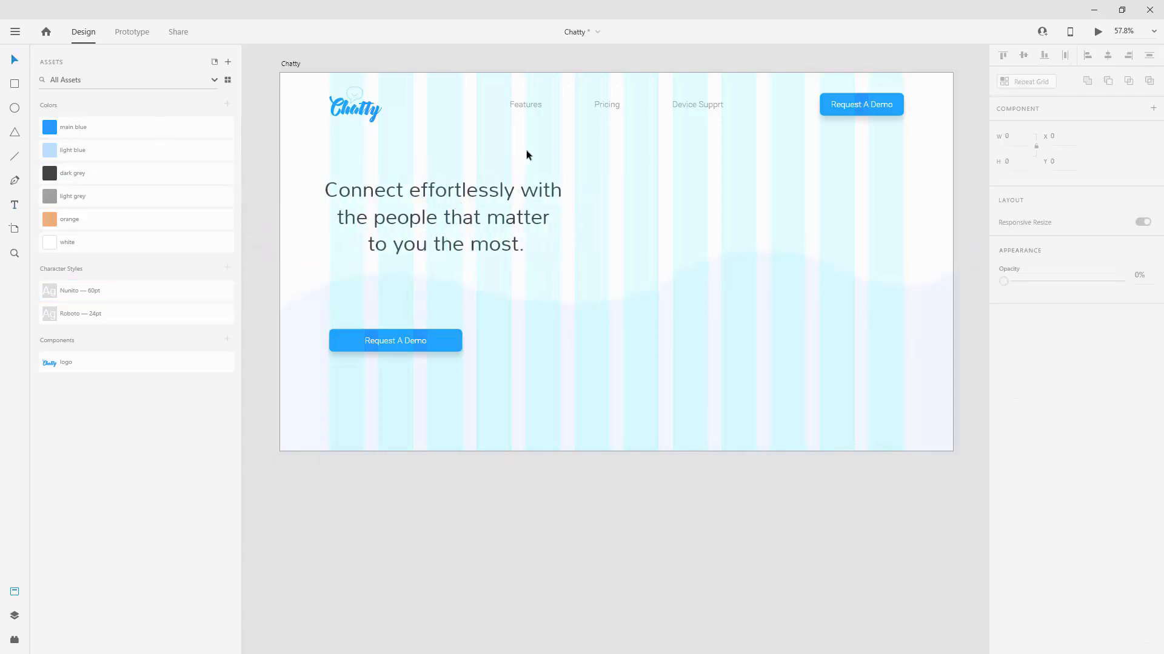
pyautogui.click(472, 201)
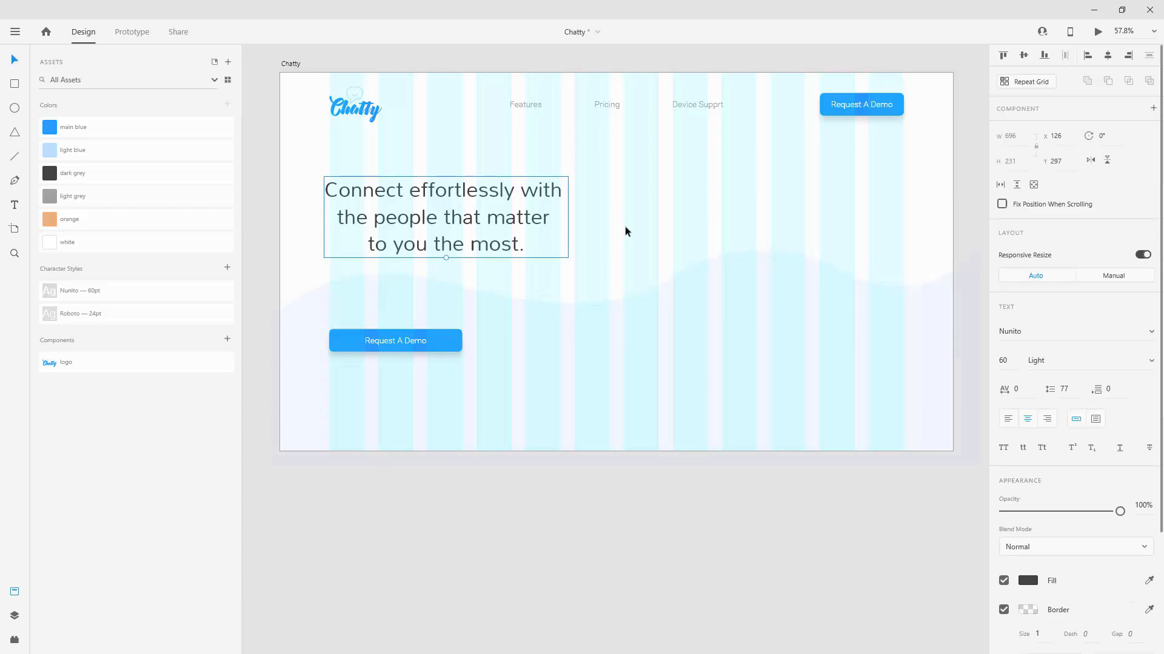
pyautogui.click(1007, 419)
pyautogui.moveTo(434, 193); pyautogui.dragTo(459, 204)
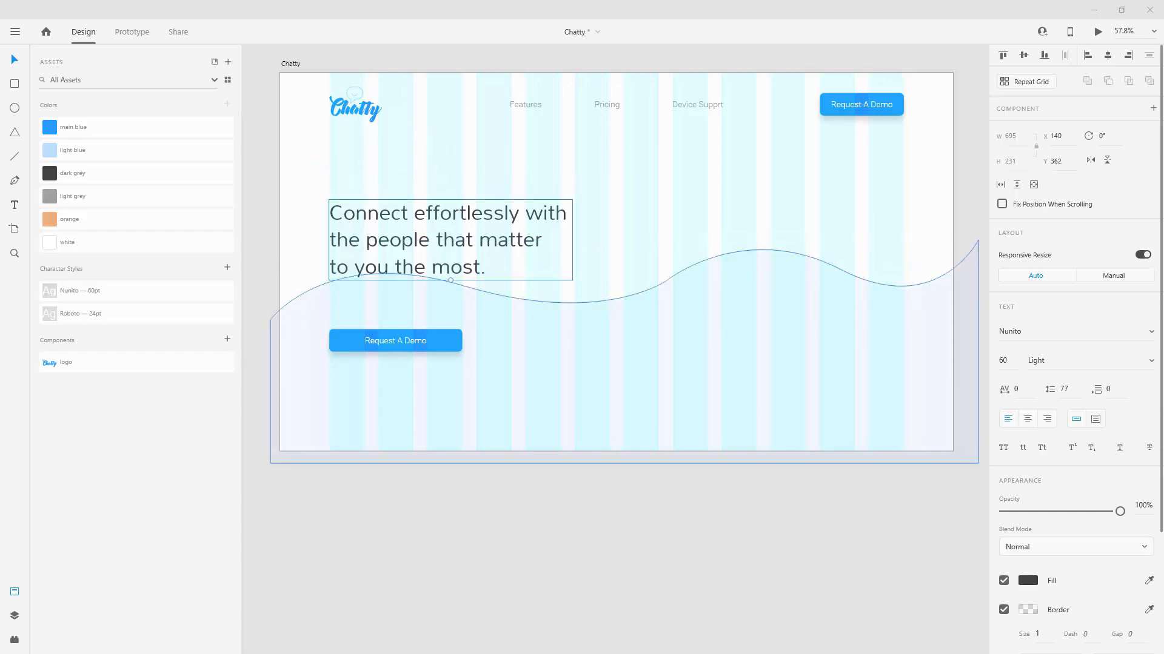
# Lower the headline to Y 401 and group it with the "Request A Demo" button below it
pyautogui.moveTo(475, 247); pyautogui.dragTo(473, 267)
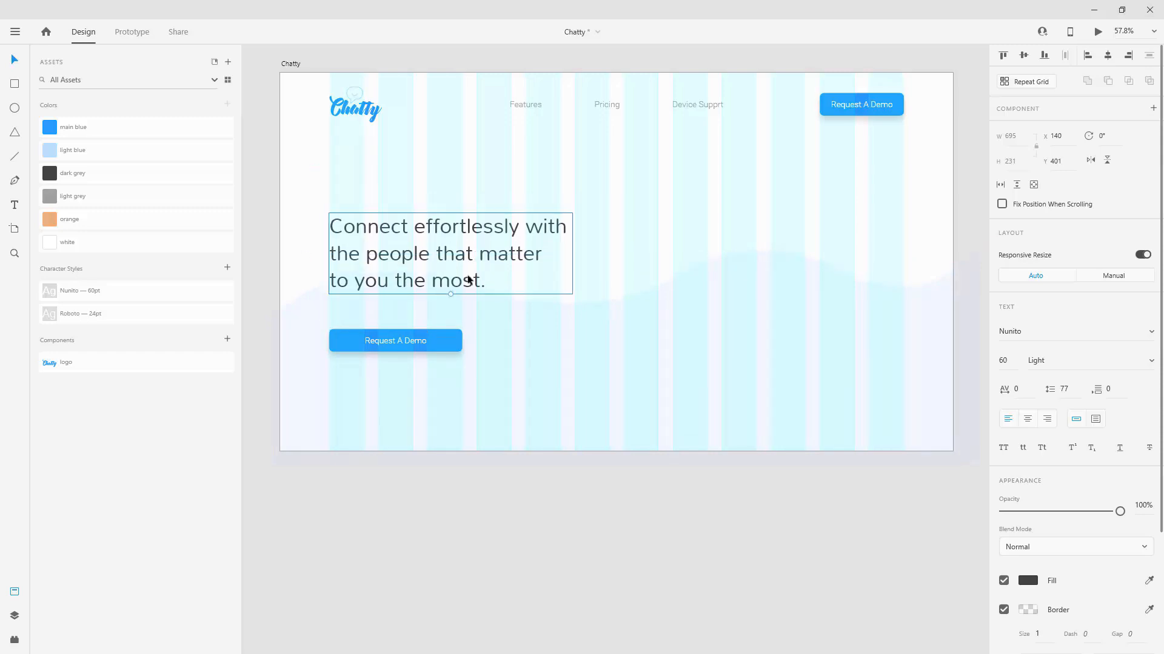
pyautogui.keyDown('shift'); pyautogui.click(448, 337); pyautogui.keyUp('shift')
pyautogui.hotkey('ctrl', 'g')
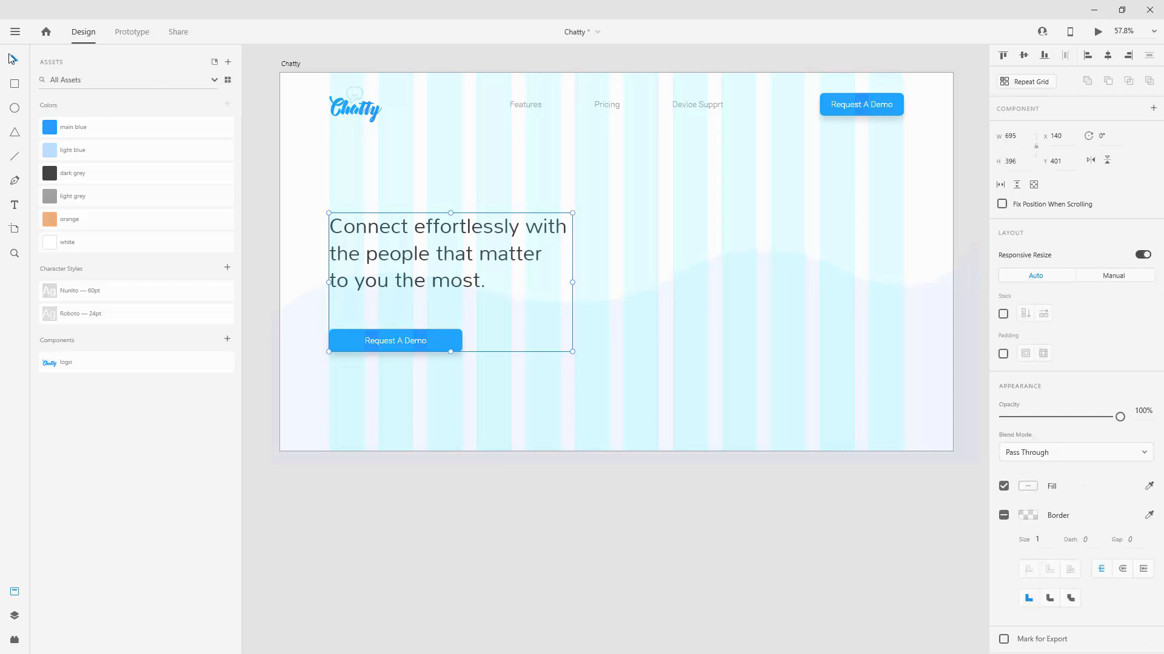
# Centre the headline group vertically below the nav using a temporary 343 × 939 rectangle that reaches the artboard's lower edge, then delete the rectangle
pyautogui.click(16, 85)
pyautogui.moveTo(391, 453)
pyautogui.mouseDown()
pyautogui.moveTo(258, 213)
pyautogui.moveTo(272, 121)
pyautogui.mouseUp()
pyautogui.press('v')
pyautogui.keyDown('shift'); pyautogui.click(466, 233); pyautogui.keyUp('shift')
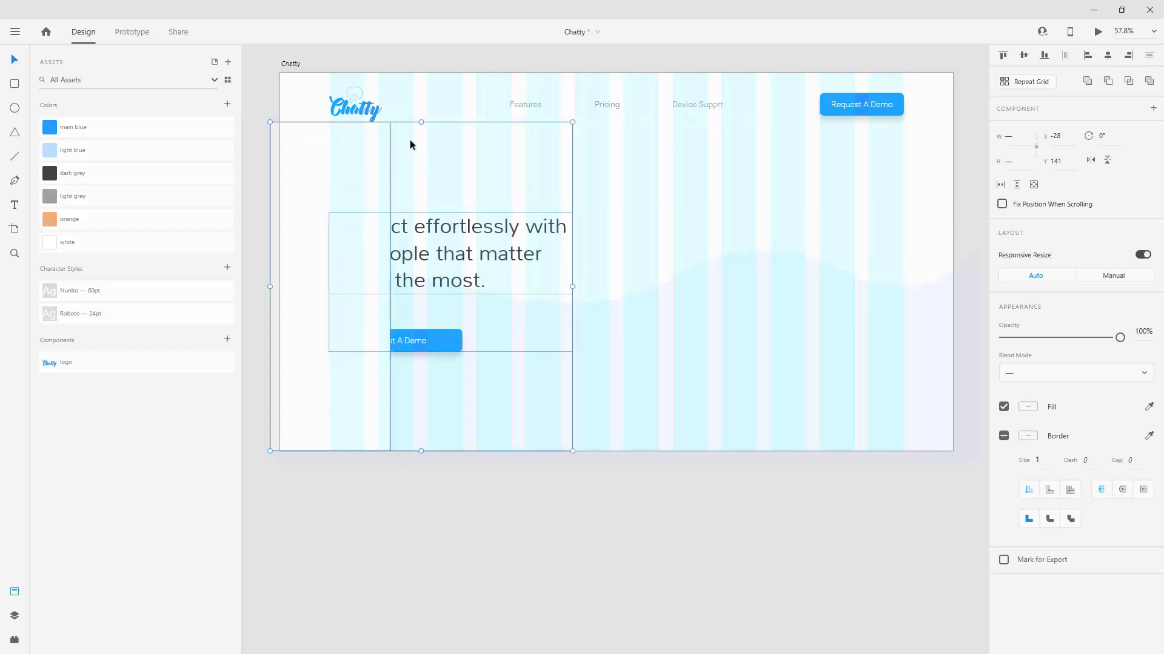
pyautogui.click(1024, 56)
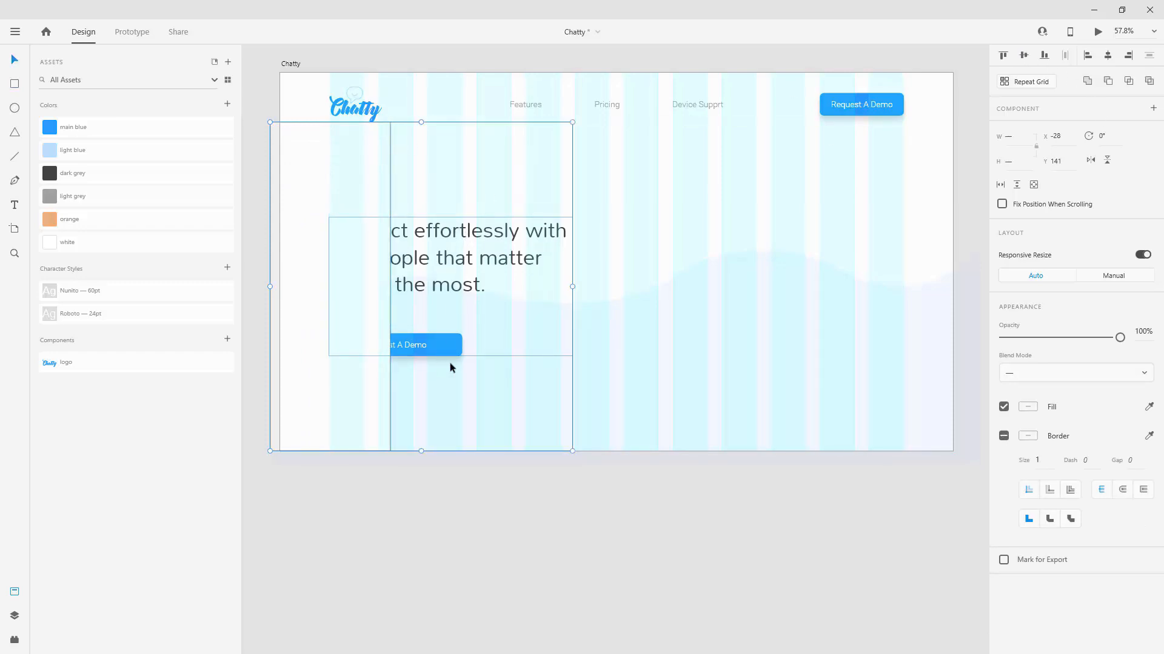
pyautogui.click(411, 55)
pyautogui.click(337, 194)
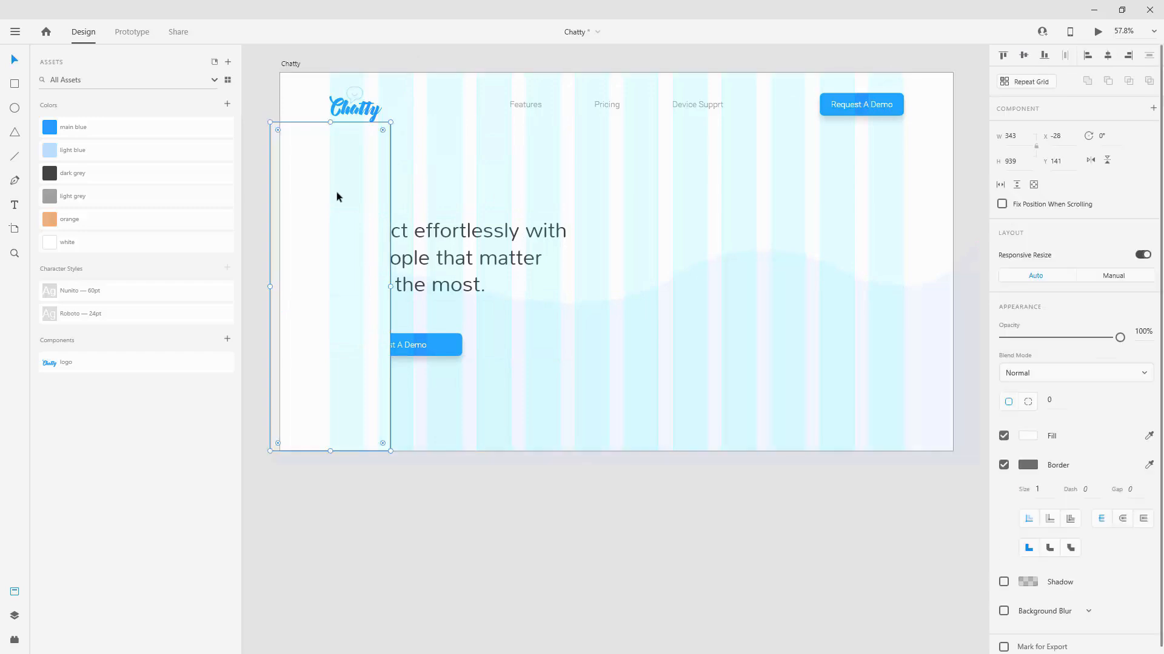
pyautogui.press('Delete')
# Ungroup the headline and its demo button, and move the nav group to the front of the layer order
pyautogui.click(511, 266)
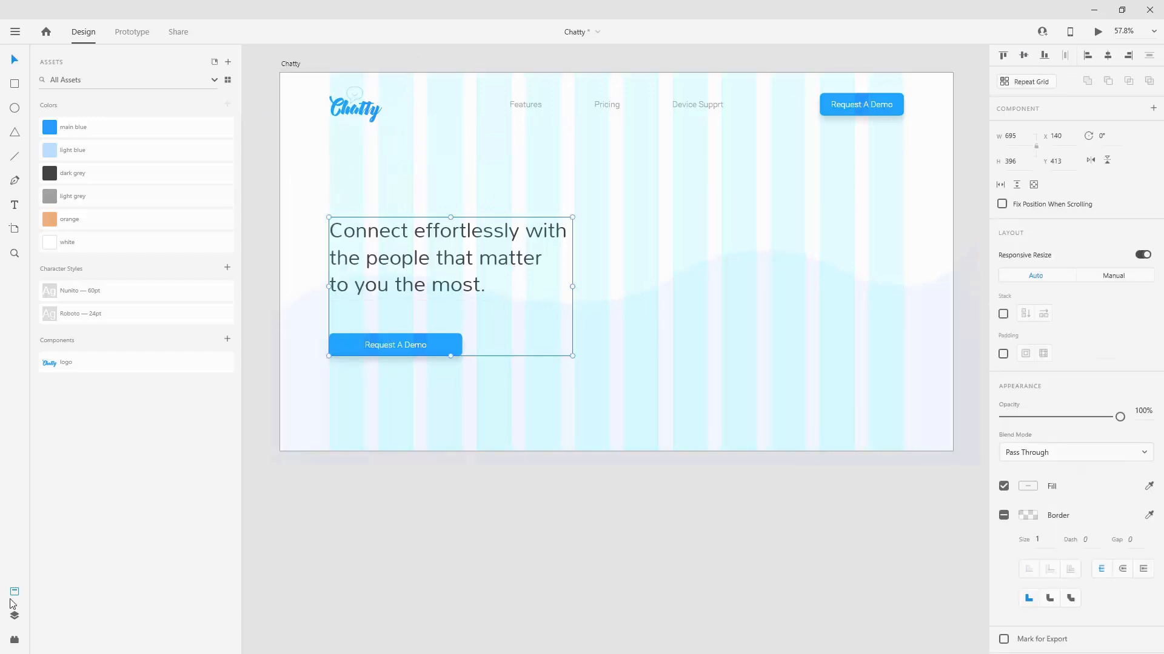
pyautogui.click(14, 616)
pyautogui.rightClick(112, 166)
pyautogui.click(106, 290)
pyautogui.moveTo(70, 143); pyautogui.dragTo(91, 99)
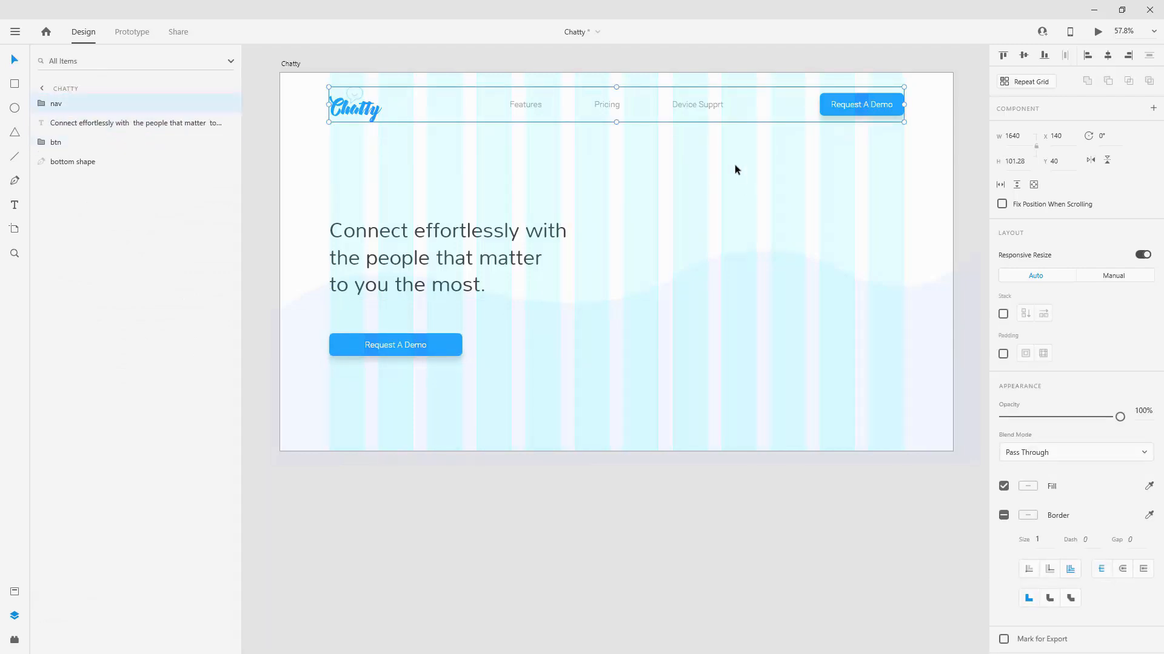
# Apply the orange colour asset to the word "effortlessly" in the headline
pyautogui.click(465, 229)
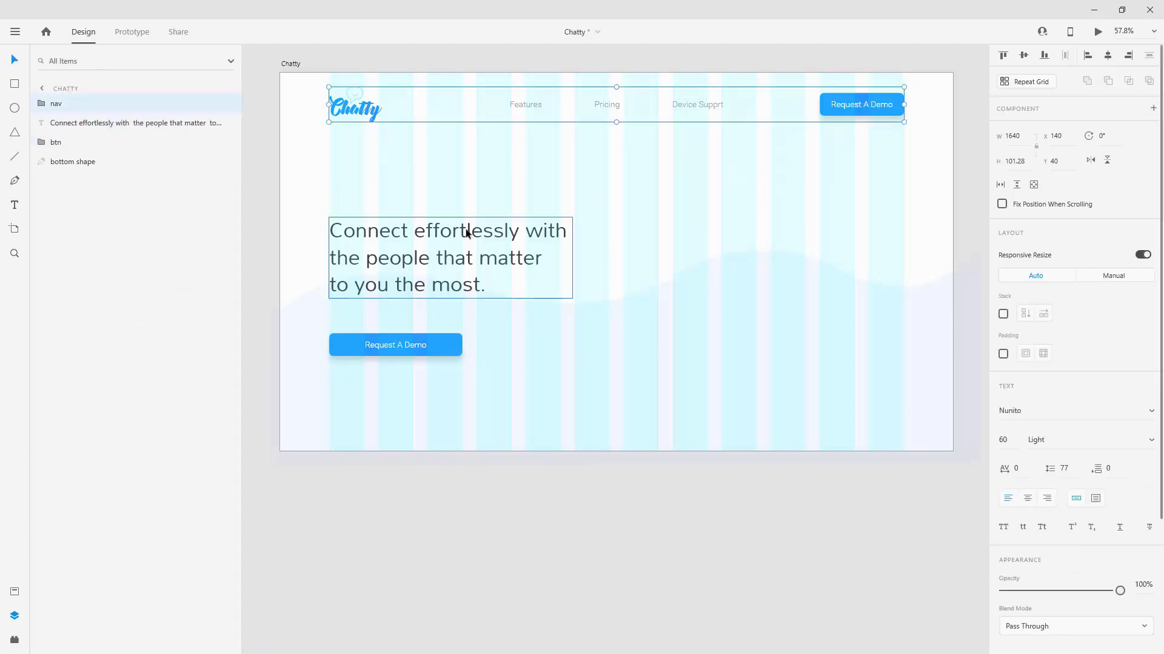
pyautogui.doubleClick(412, 233)
pyautogui.click(415, 232)
pyautogui.hotkey('shift', 'Right')
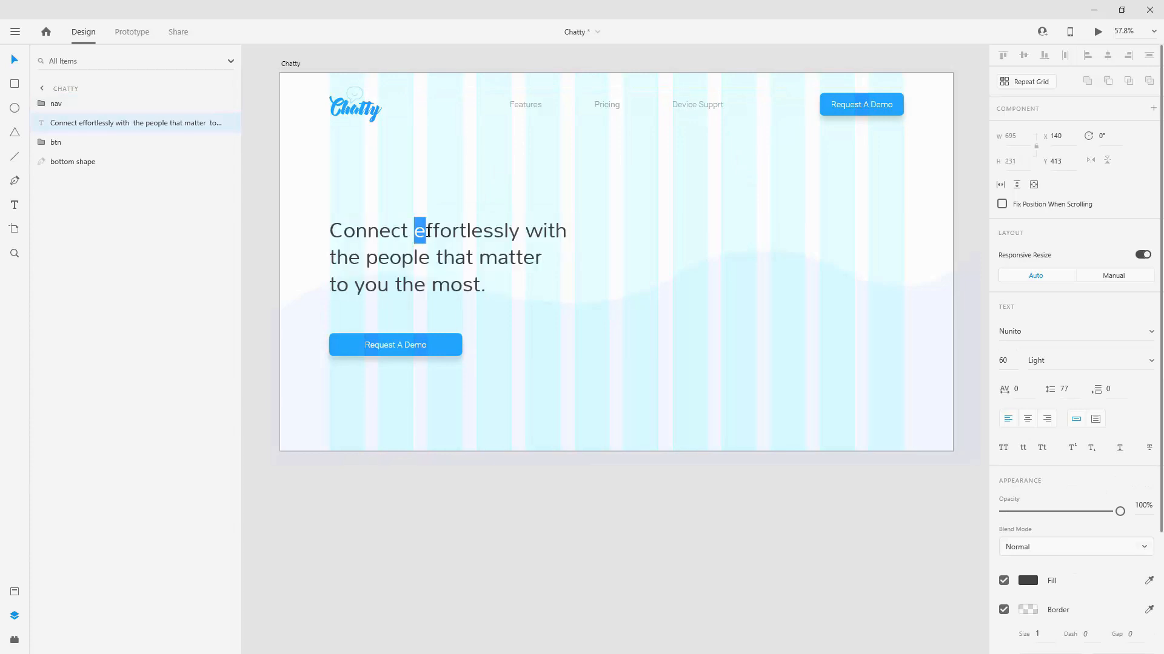
pyautogui.click(9, 592)
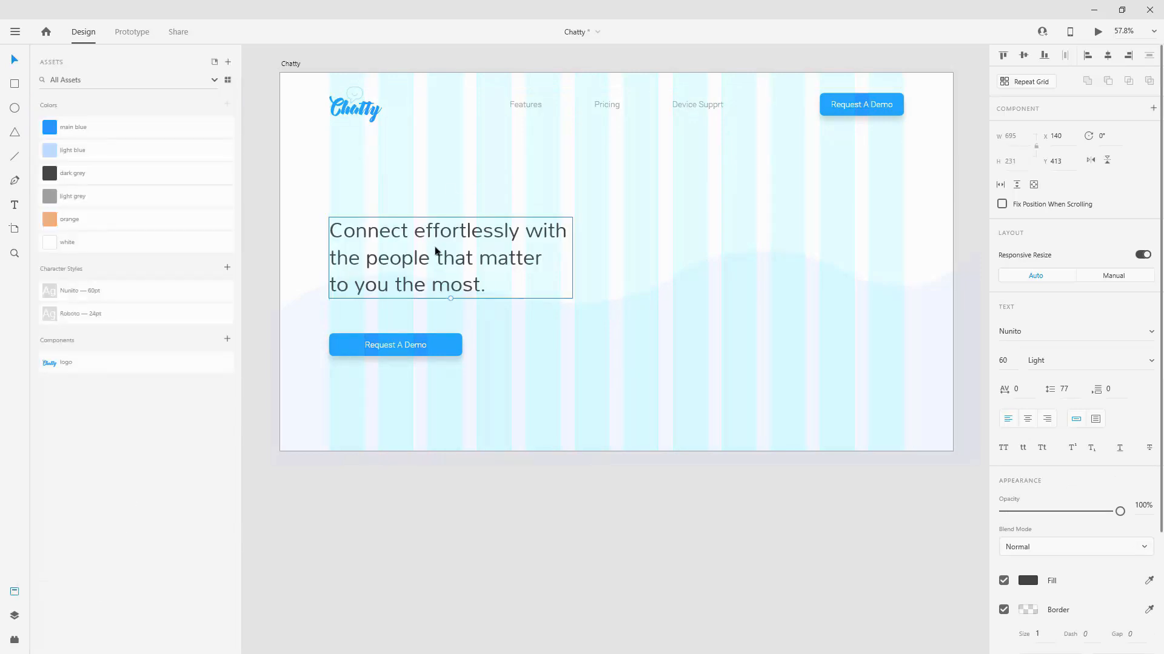
pyautogui.doubleClick(422, 232)
pyautogui.moveTo(417, 231); pyautogui.dragTo(520, 234)
pyautogui.click(67, 220)
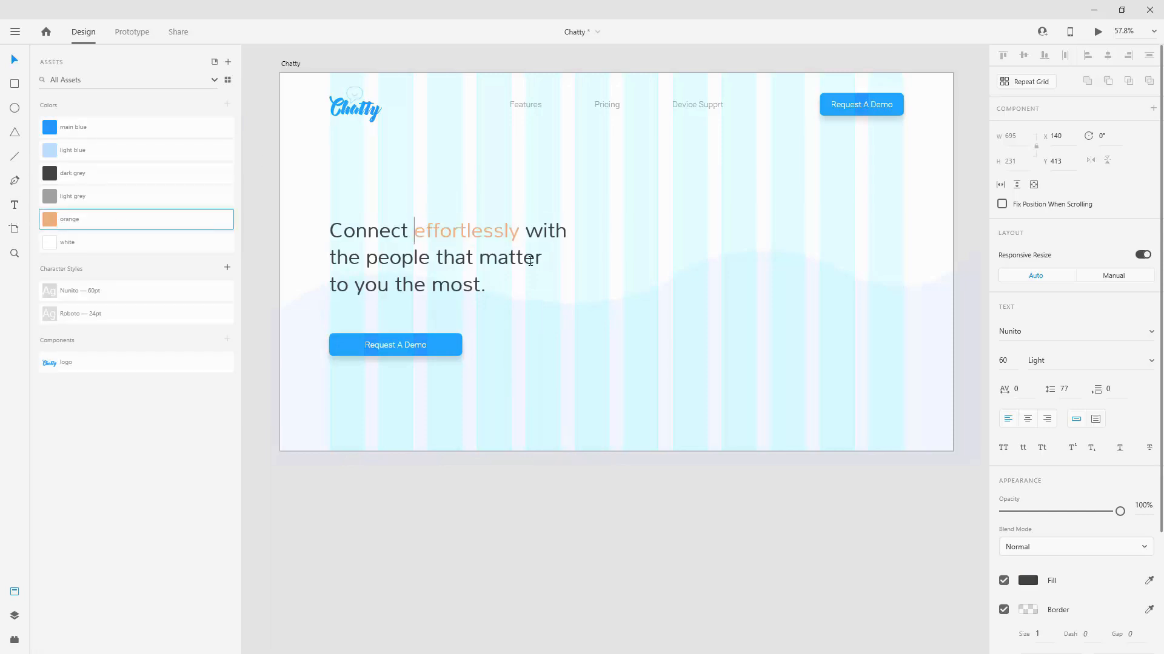
# Set the word "effortlessly" in the Black Italic font weight
pyautogui.click(1144, 361)
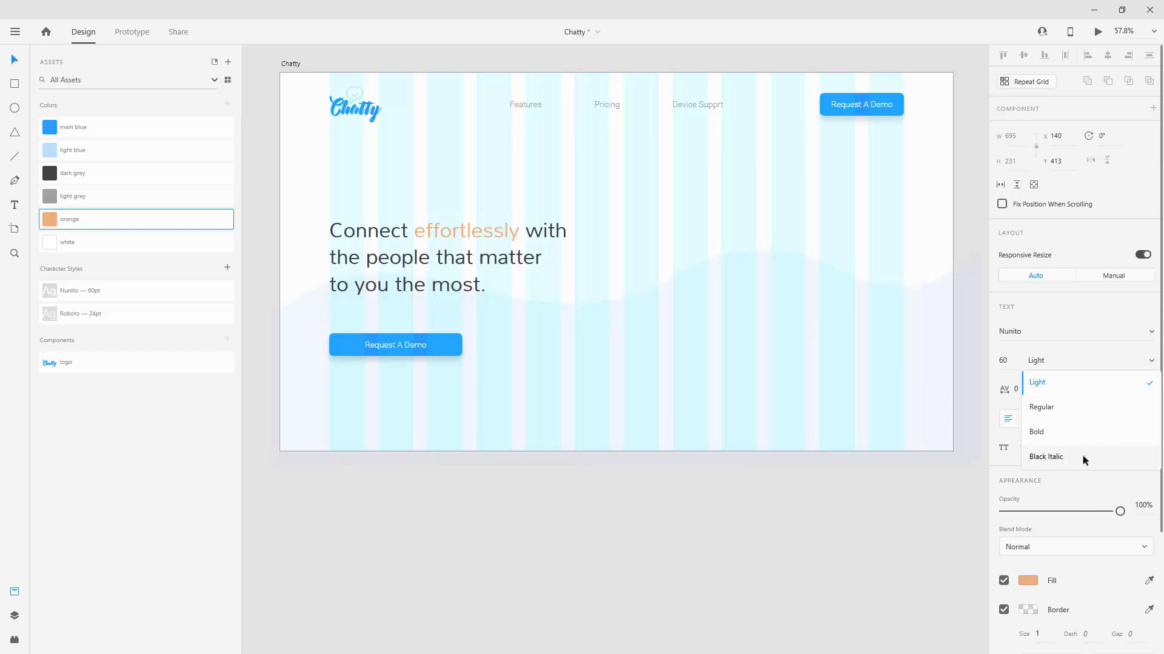
pyautogui.click(1082, 457)
pyautogui.press('Escape')
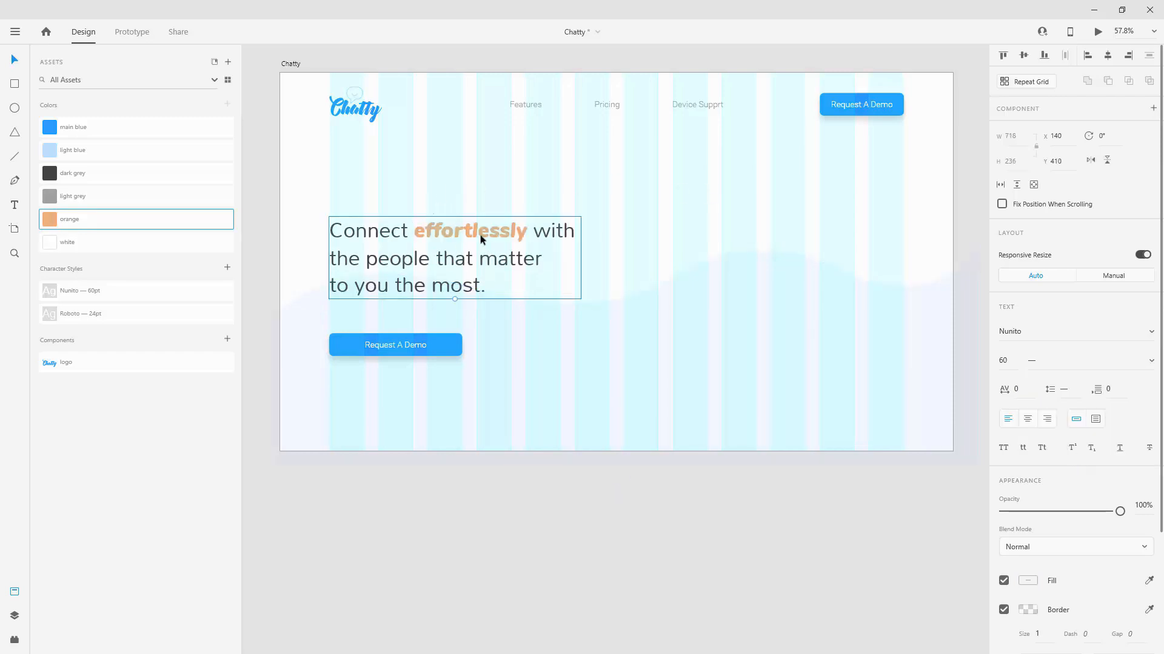
pyautogui.click(340, 54)
# Set the opacity of the wavy background shape to 30%
pyautogui.click(664, 373)
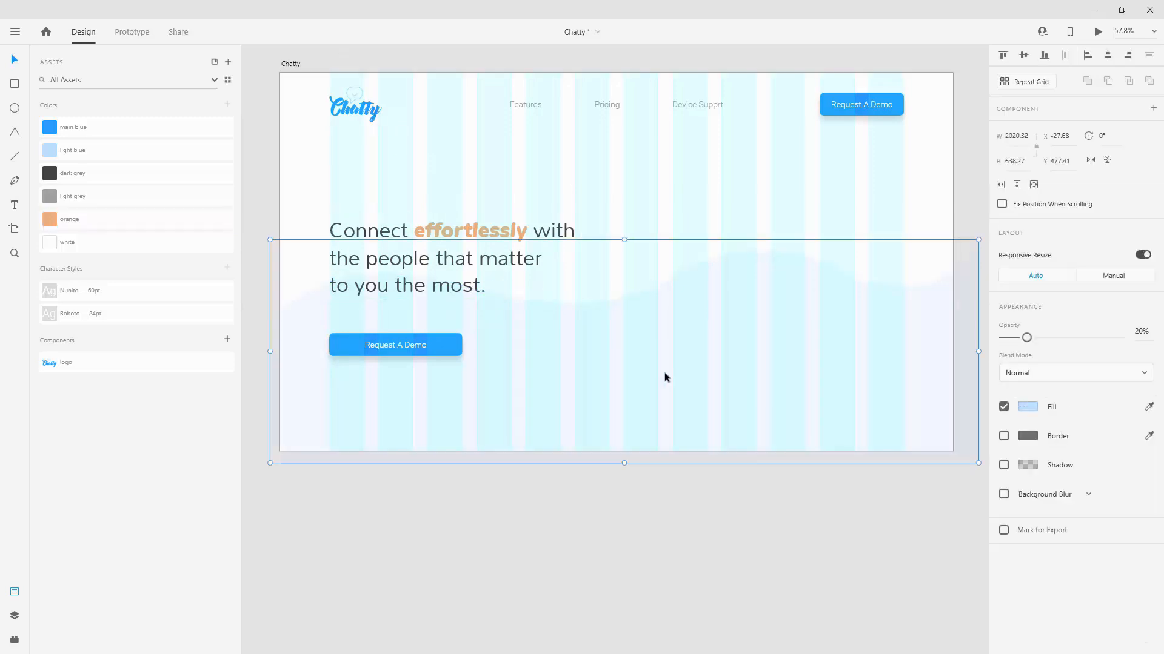
pyautogui.press('4')
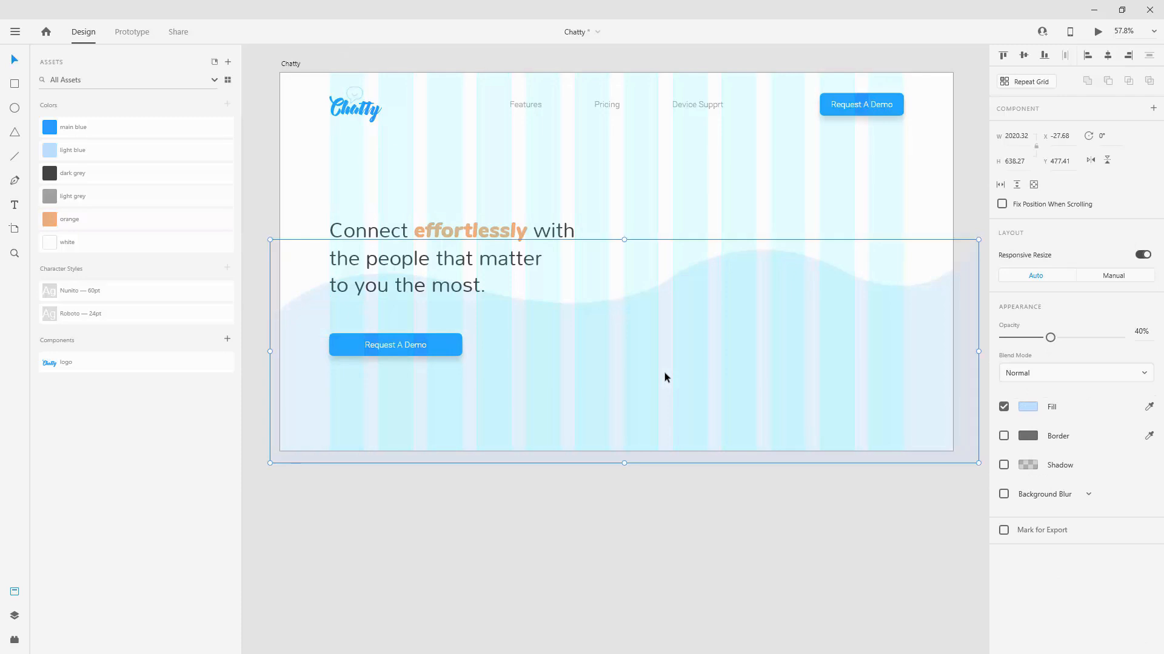
pyautogui.press('3')
# Check the page without the Chatty artboard's layout grid, and show the grid again
pyautogui.click(291, 63)
pyautogui.click(1003, 440)
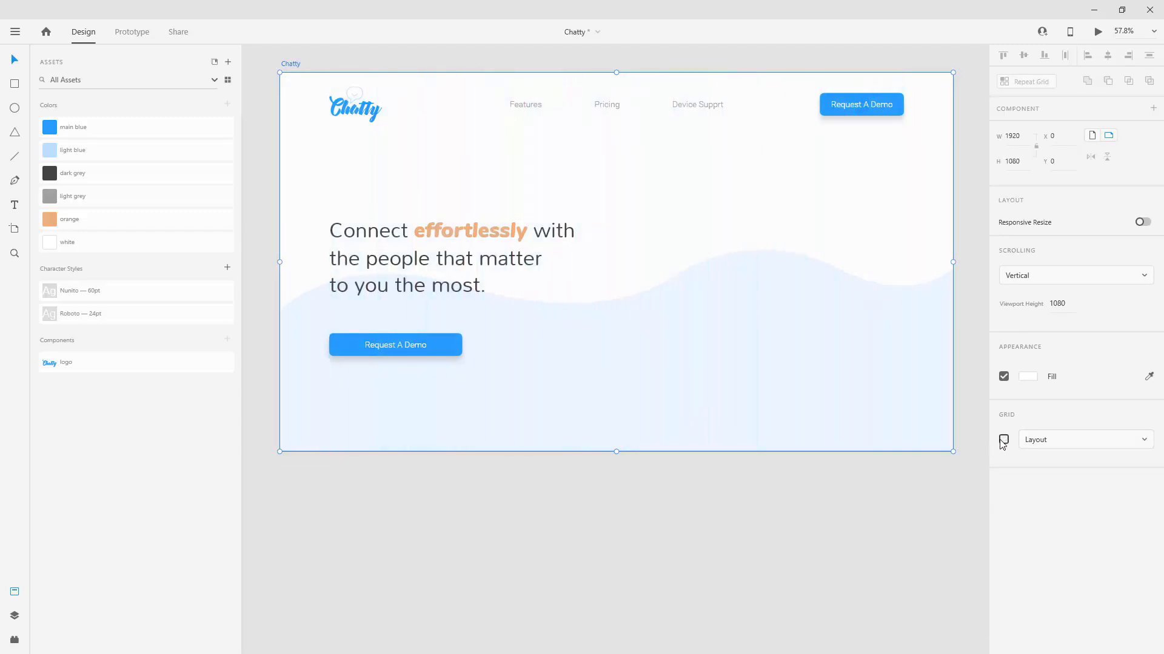
pyautogui.click(1003, 440)
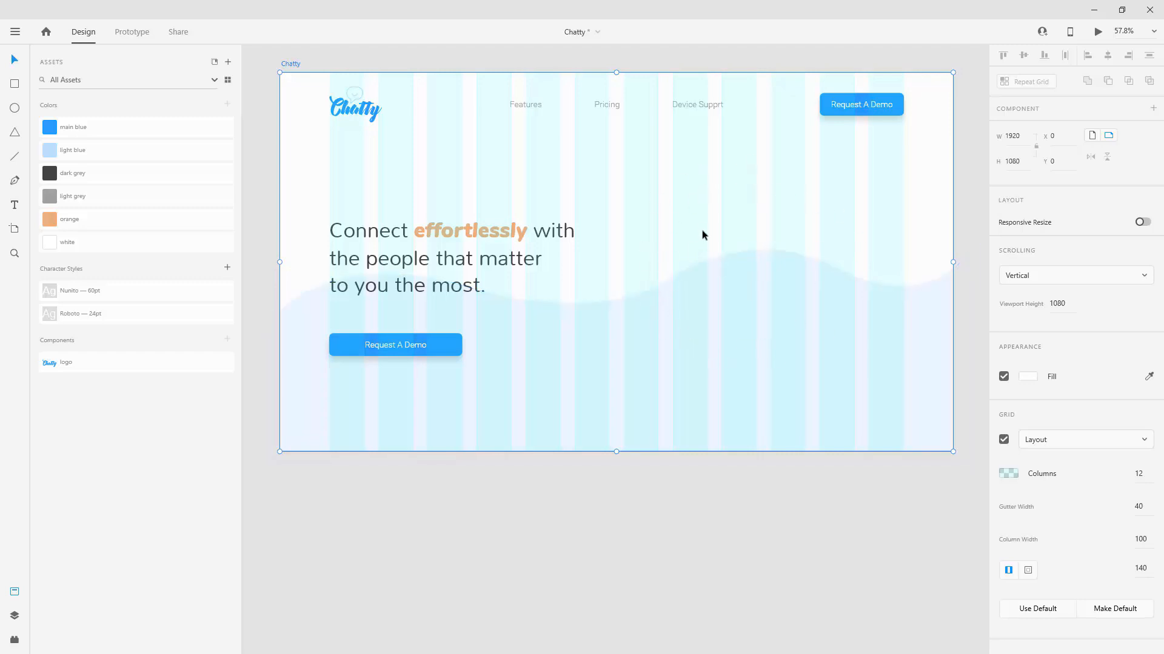
# Draw a circle 628 px in diameter beside the headline and place it against the last grid column at X 1152, Y 310
pyautogui.click(14, 108)
pyautogui.moveTo(666, 195); pyautogui.dragTo(868, 397)
pyautogui.moveTo(875, 440); pyautogui.dragTo(883, 444)
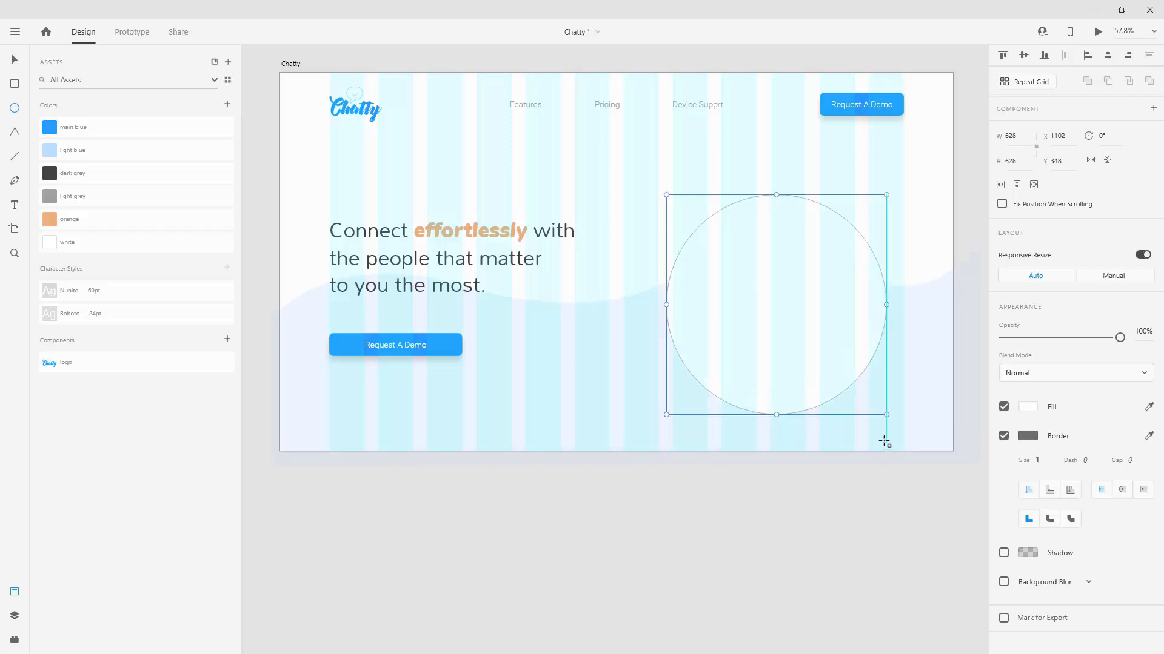
pyautogui.moveTo(810, 265); pyautogui.dragTo(828, 249)
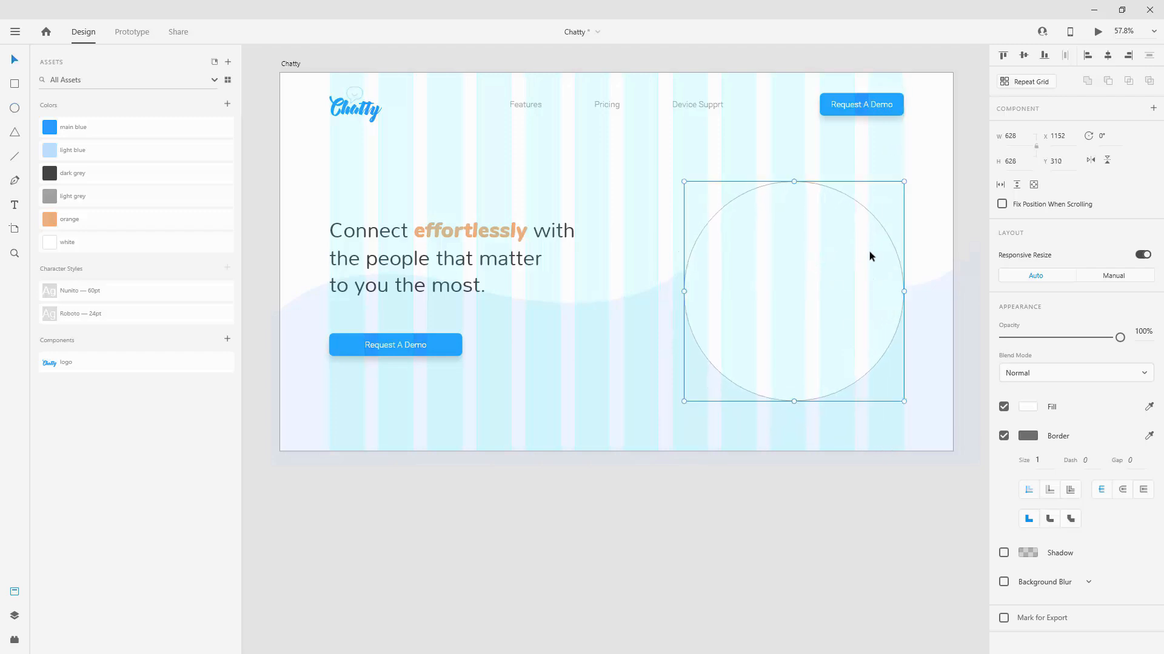
# Give the circle the orange fill without a border, and hide the artboard's layout grid
pyautogui.click(1003, 436)
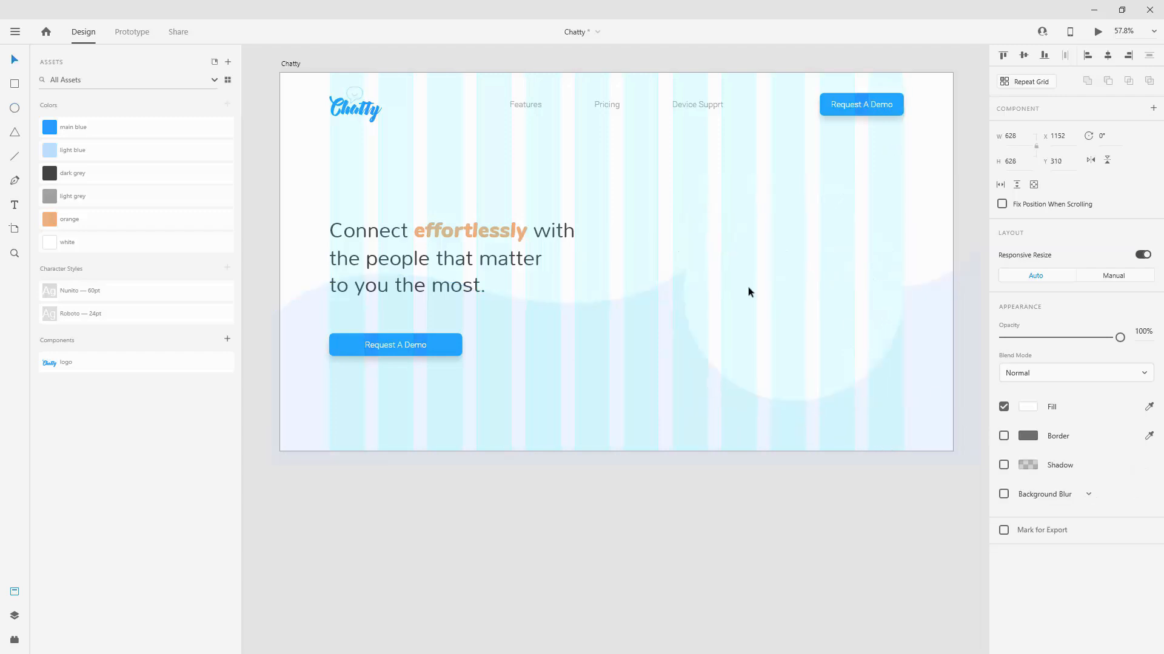
pyautogui.click(69, 219)
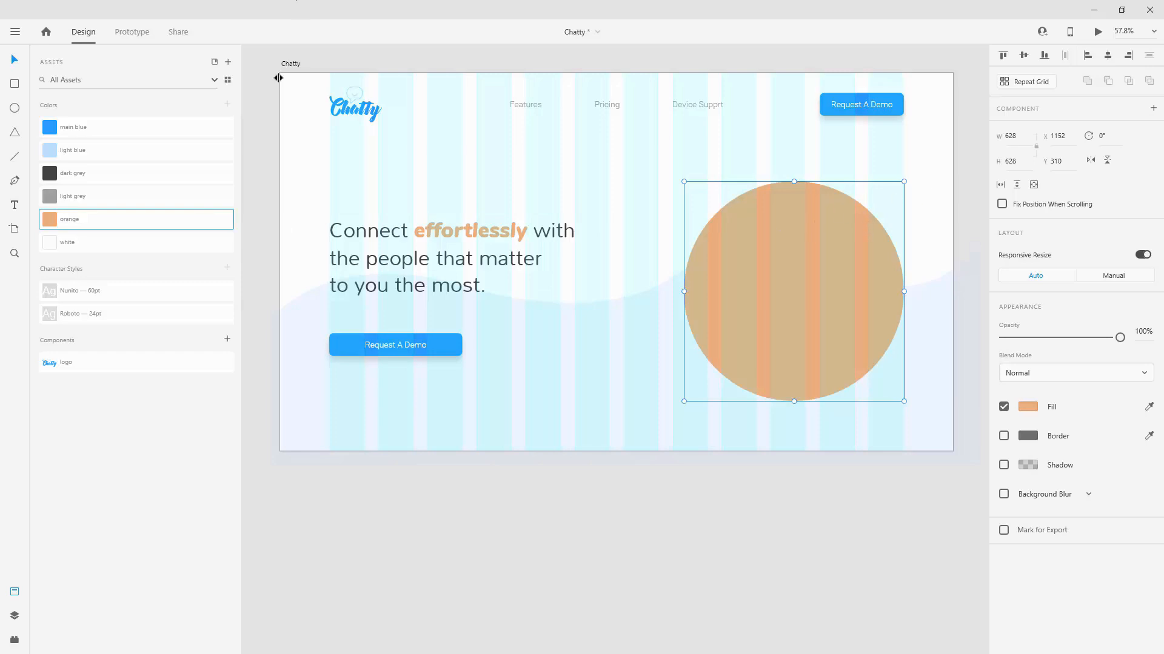
pyautogui.click(296, 67)
pyautogui.click(1004, 440)
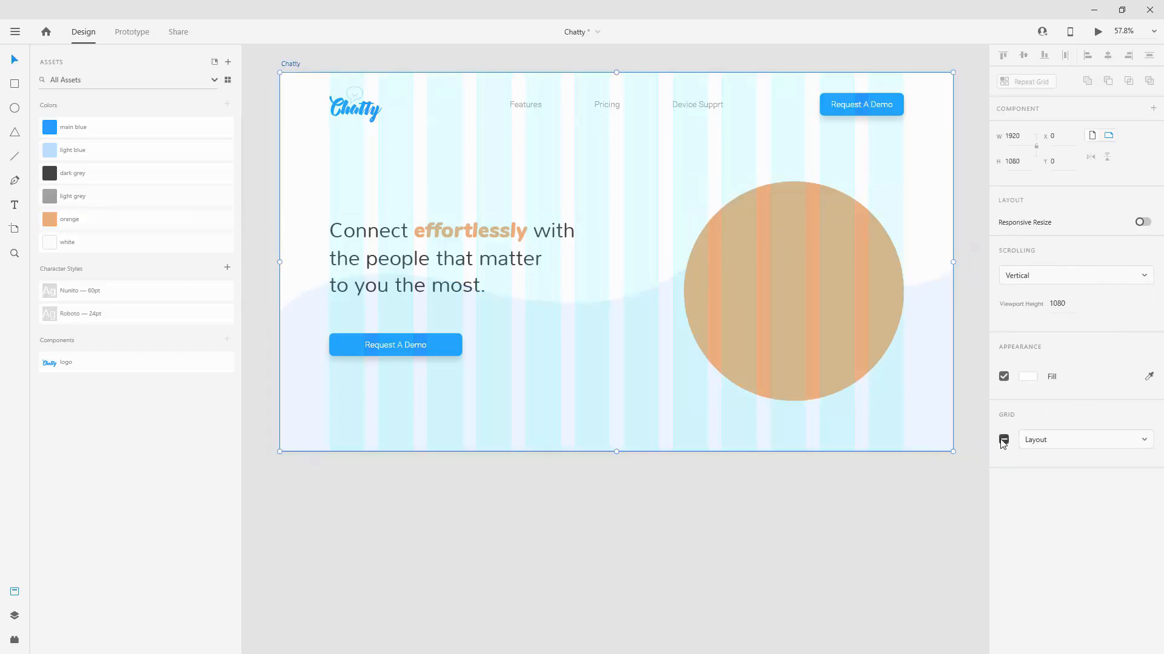
# Edit the circle's path and add anchor points on its upper-right, lower-left and upper-left edges
pyautogui.doubleClick(827, 221)
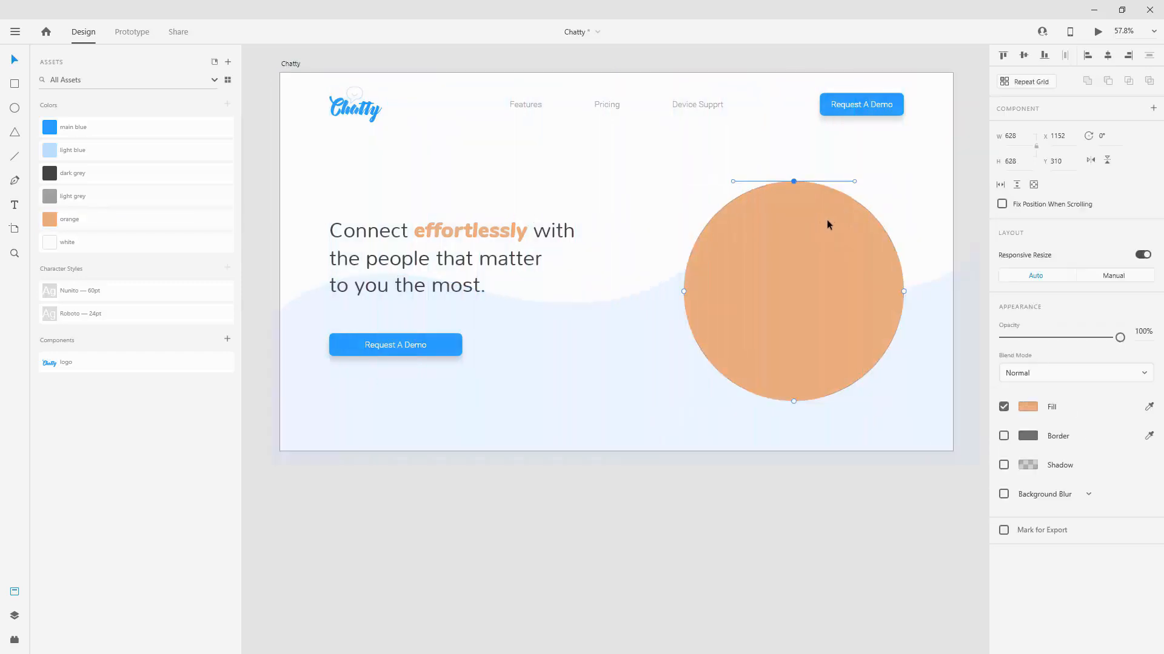
pyautogui.click(876, 220)
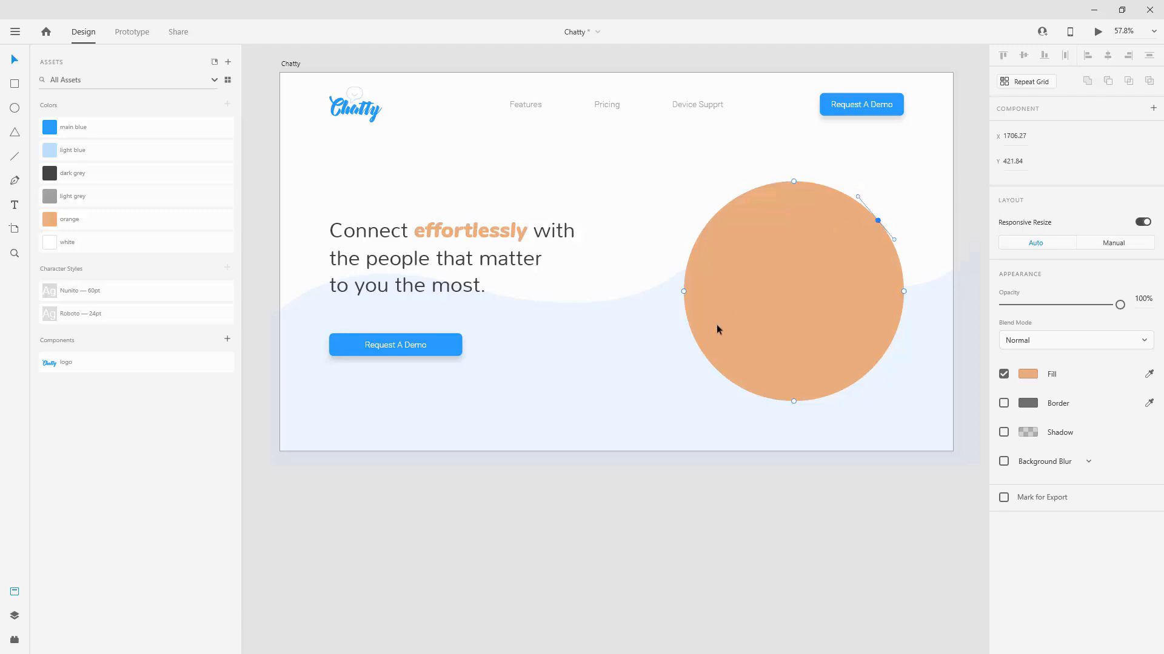
pyautogui.click(712, 365)
pyautogui.click(719, 211)
# Pull the circle's upper-left and upper-right points inward and its lowest point slightly down to start an organic blob
pyautogui.moveTo(719, 209); pyautogui.dragTo(747, 236)
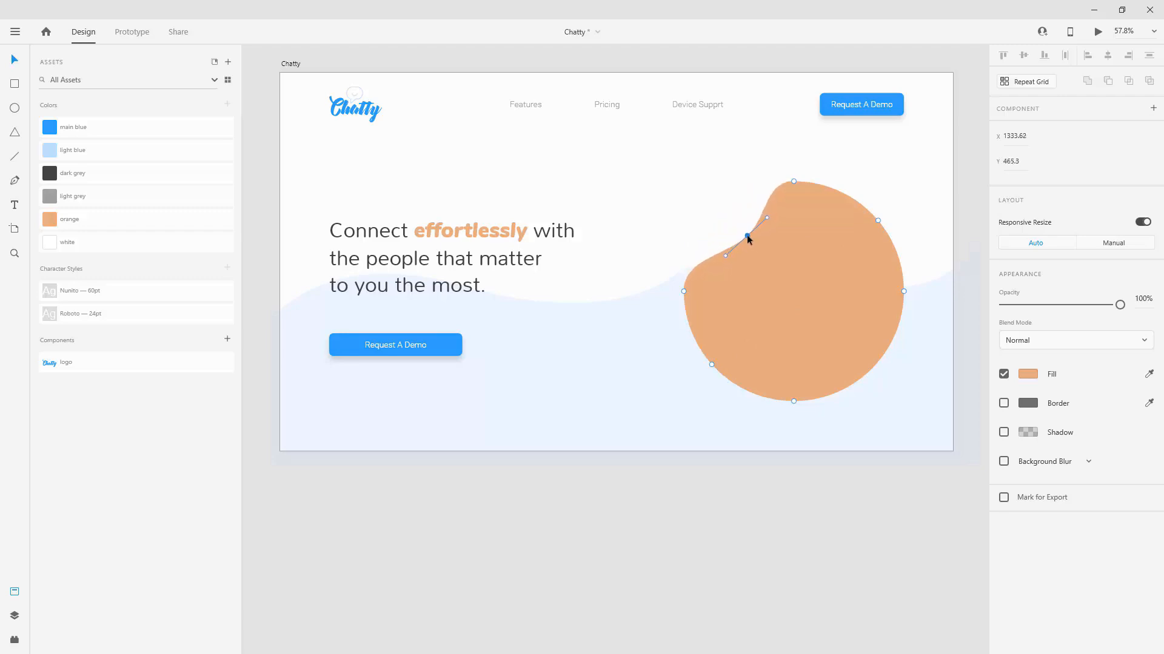
pyautogui.moveTo(794, 401); pyautogui.dragTo(807, 420)
pyautogui.moveTo(878, 222); pyautogui.dragTo(858, 245)
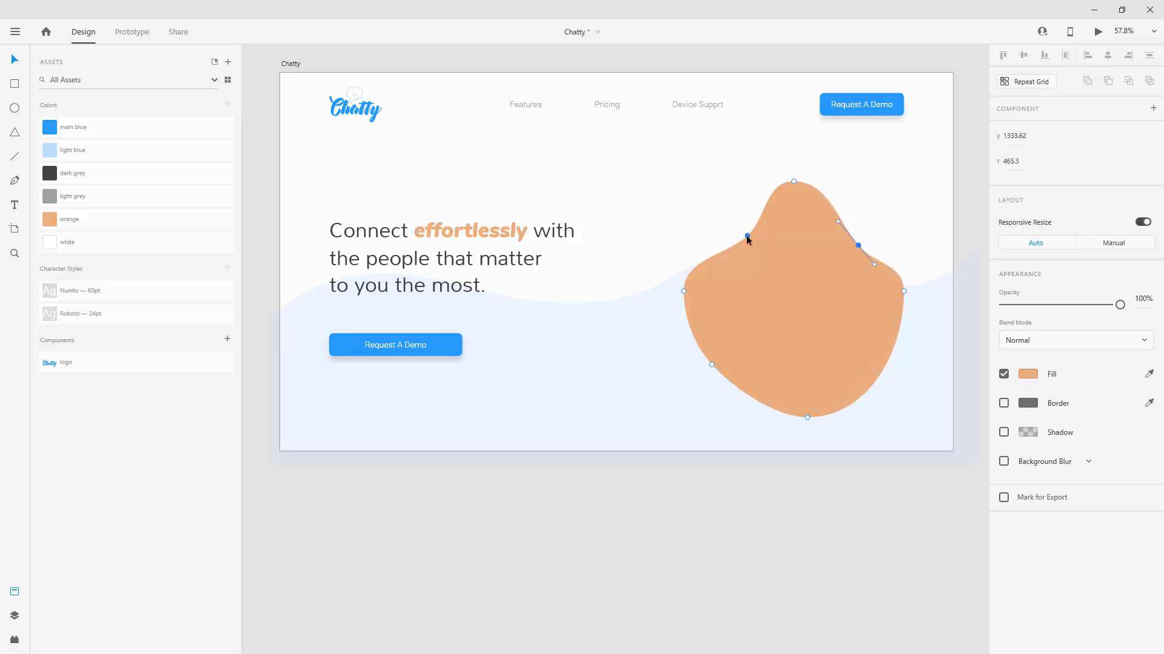
# Widen the blob's left side by moving its upper-left, leftmost and lower-left points outward
pyautogui.moveTo(748, 239); pyautogui.dragTo(714, 245)
pyautogui.moveTo(683, 291)
pyautogui.mouseDown()
pyautogui.moveTo(673, 310)
pyautogui.moveTo(648, 312)
pyautogui.moveTo(676, 308)
pyautogui.mouseUp()
pyautogui.moveTo(710, 366); pyautogui.dragTo(700, 388)
pyautogui.moveTo(681, 301); pyautogui.dragTo(672, 311)
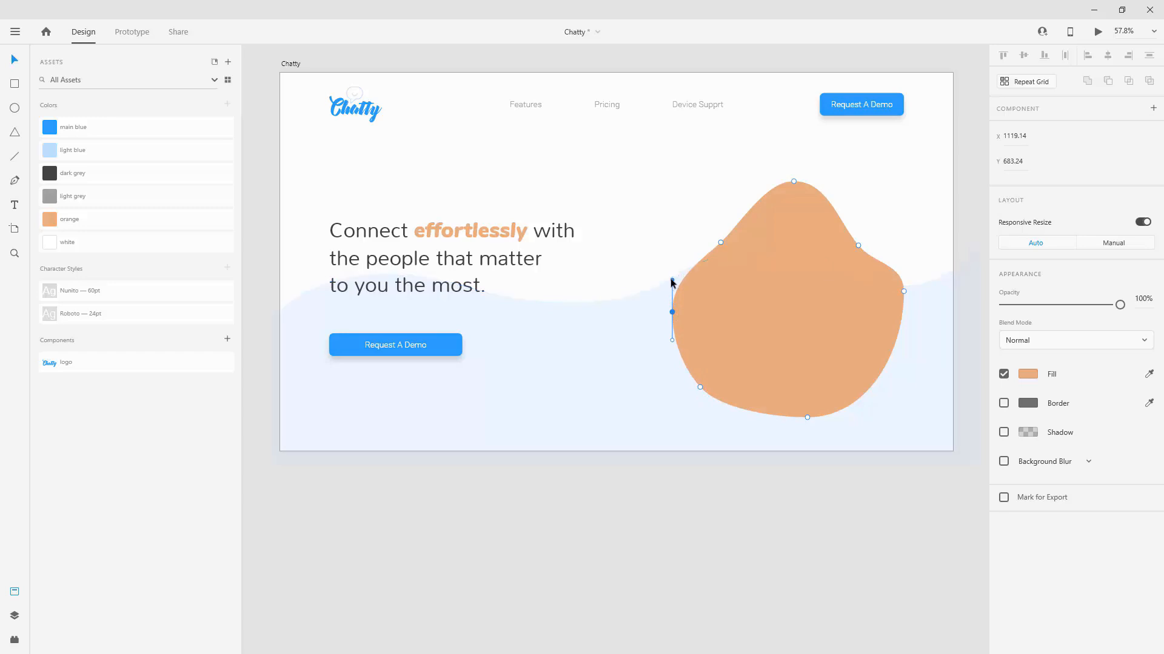
# Pull the blob's upper-left point inward to about X 1301, Y 512 to form a concave curve
pyautogui.click(694, 267)
pyautogui.click(721, 242)
pyautogui.moveTo(721, 243); pyautogui.dragTo(736, 253)
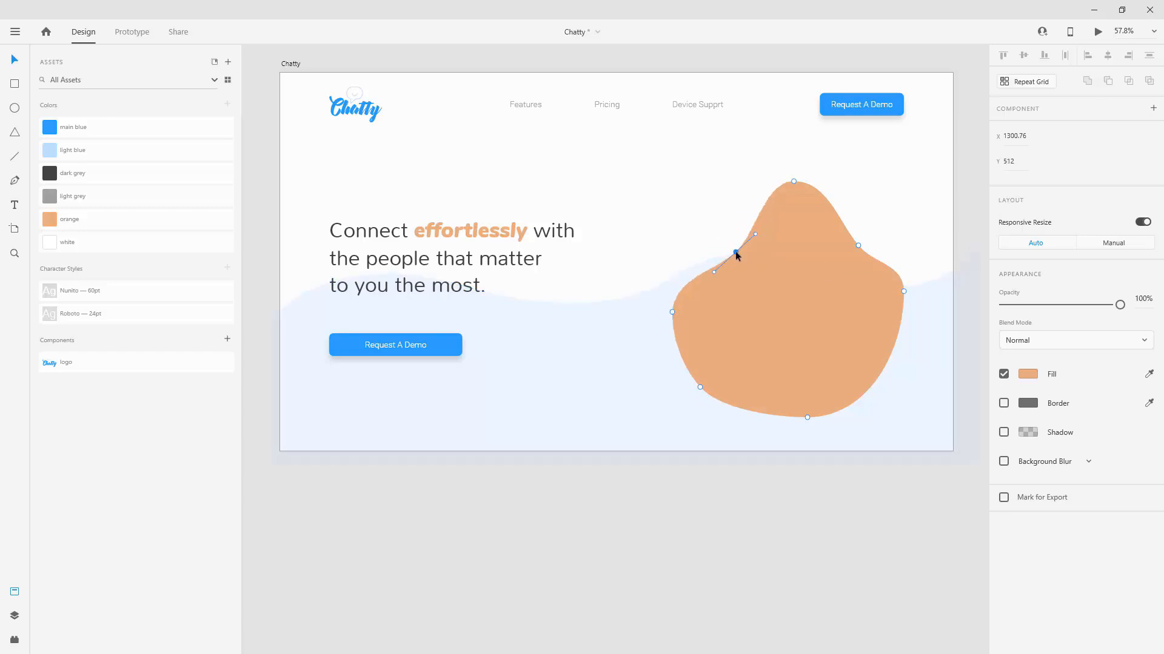
# Make the blob taller by raising its topmost and upper-right points and lowering its lowest point, rounding the curve there
pyautogui.moveTo(793, 181); pyautogui.dragTo(795, 168)
pyautogui.click(858, 246)
pyautogui.moveTo(858, 245)
pyautogui.mouseDown()
pyautogui.moveTo(867, 223)
pyautogui.moveTo(855, 226)
pyautogui.mouseUp()
pyautogui.moveTo(808, 421); pyautogui.dragTo(802, 442)
pyautogui.click(770, 438)
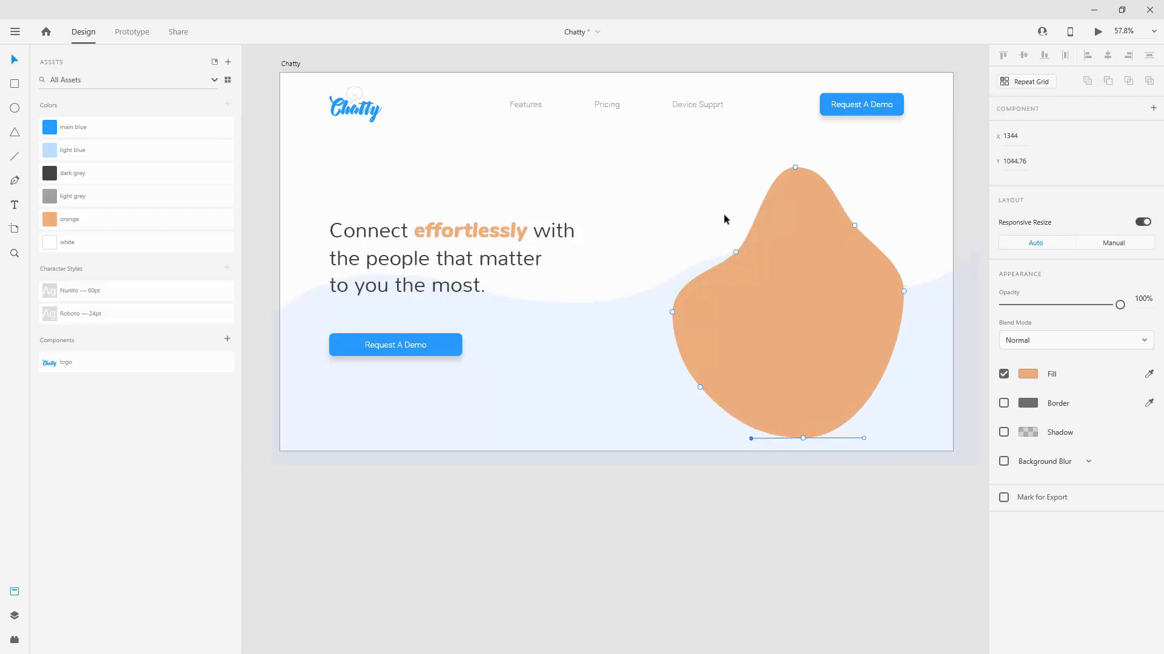
# Nudge the blob's upper-left point inward and its upper-right point outward, and lower the rightmost point to X 1783.35, Y 671.14
pyautogui.moveTo(736, 252)
pyautogui.mouseDown()
pyautogui.moveTo(745, 236)
pyautogui.moveTo(753, 252)
pyautogui.moveTo(740, 255)
pyautogui.mouseUp()
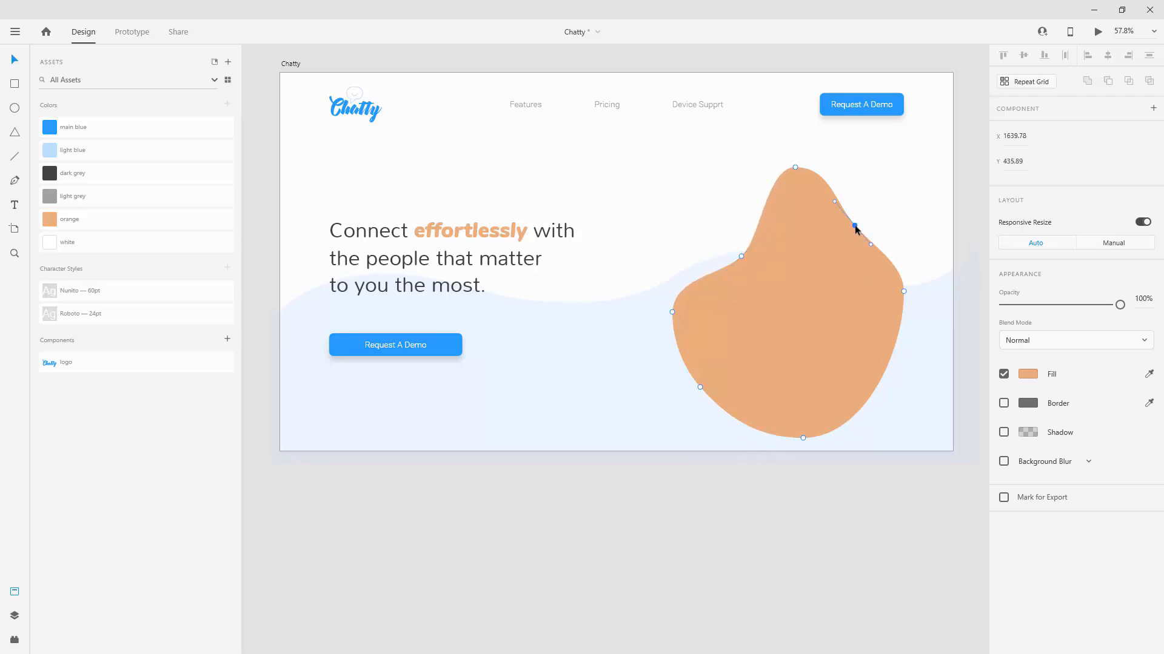
pyautogui.moveTo(856, 229); pyautogui.dragTo(863, 228)
pyautogui.click(903, 291)
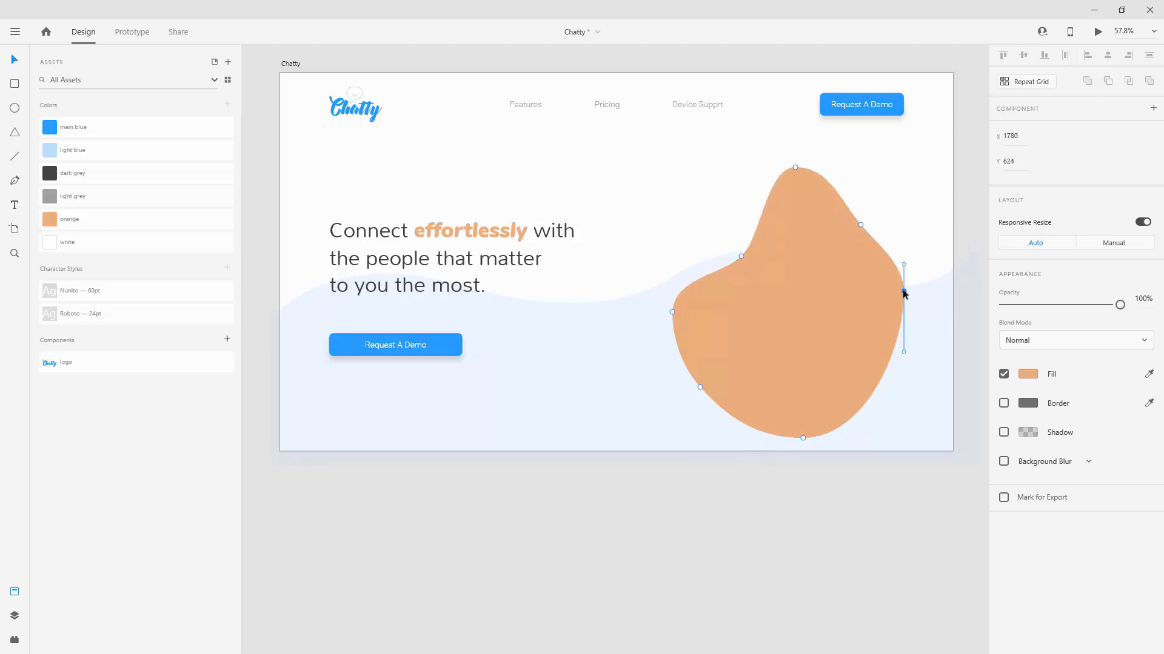
pyautogui.moveTo(903, 264); pyautogui.dragTo(906, 310)
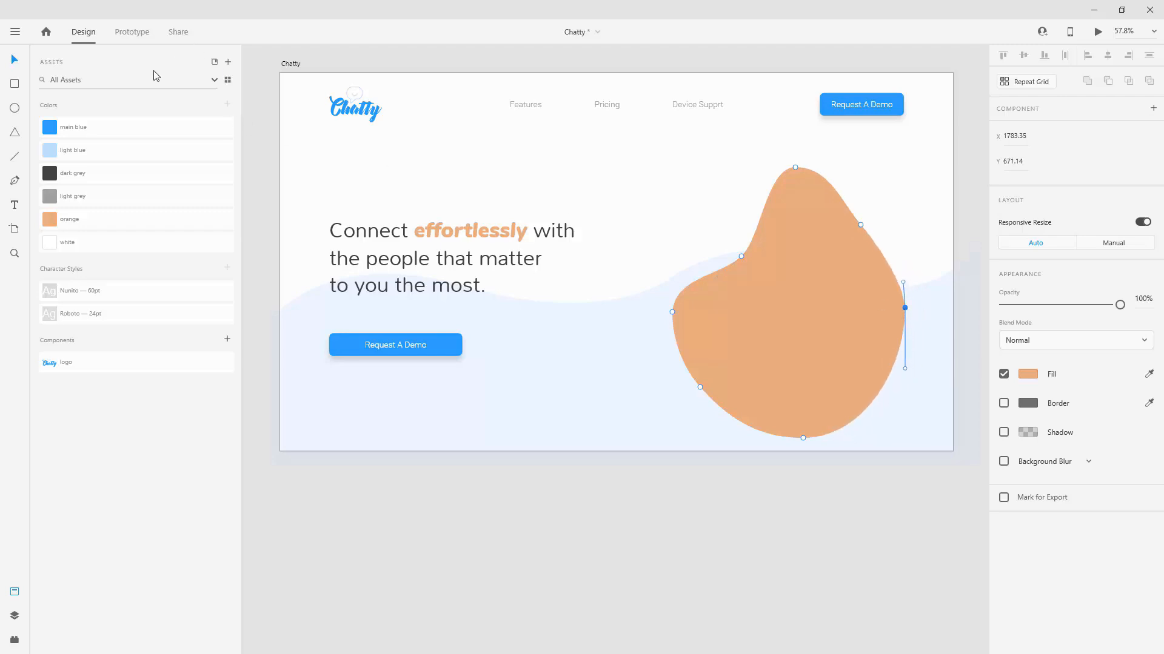
# Leave path editing and move the whole orange blob slightly up to X 1119.14, Y 259.84
pyautogui.click(694, 163)
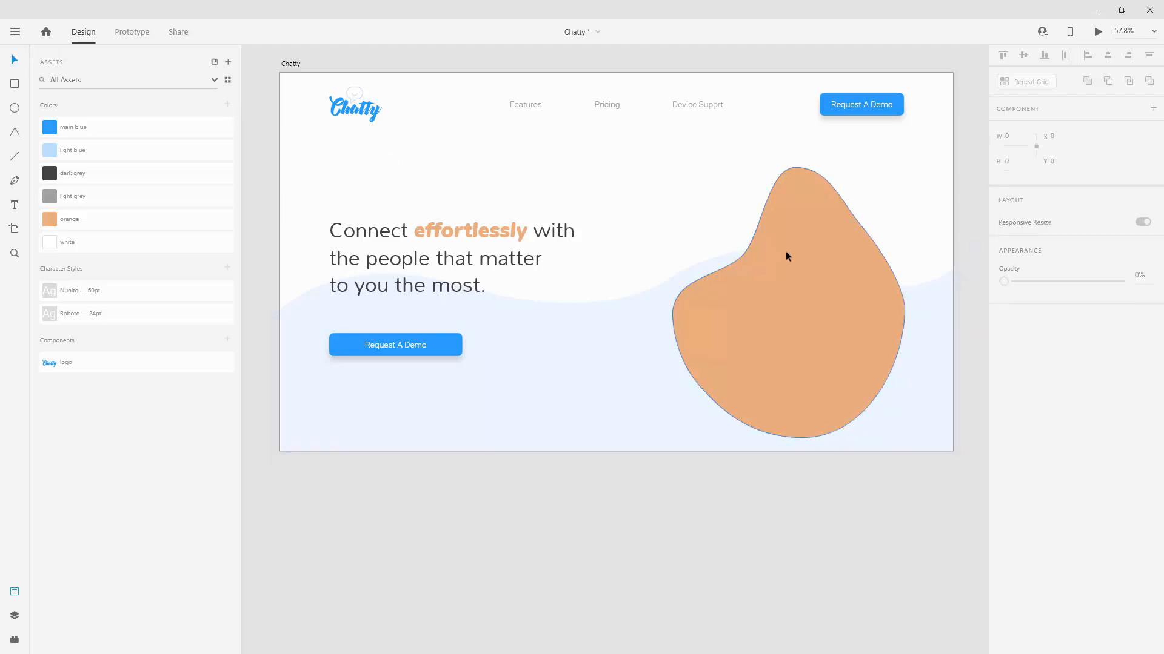
pyautogui.click(836, 288)
pyautogui.moveTo(836, 284)
pyautogui.mouseDown()
pyautogui.moveTo(838, 265)
pyautogui.moveTo(828, 294)
pyautogui.mouseUp()
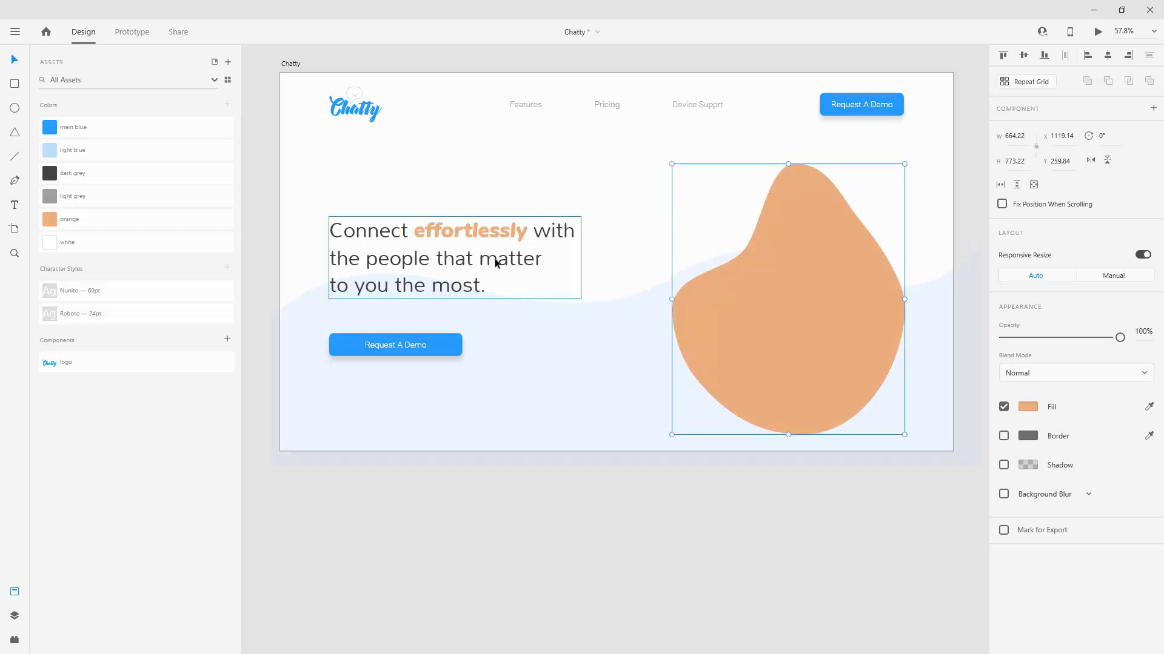
# Flatten the blob's underside by raising its lowest point, and move the lower-left point inward to X 1210.81, Y 876.97
pyautogui.doubleClick(778, 397)
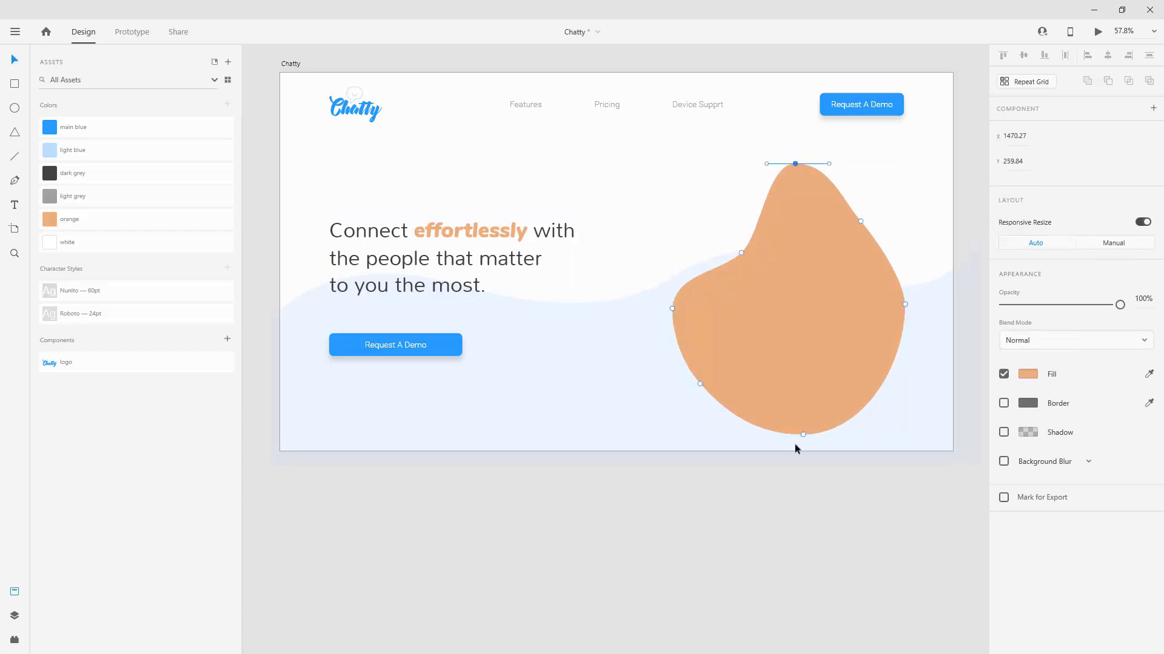
pyautogui.moveTo(803, 435); pyautogui.dragTo(752, 407)
pyautogui.click(700, 384)
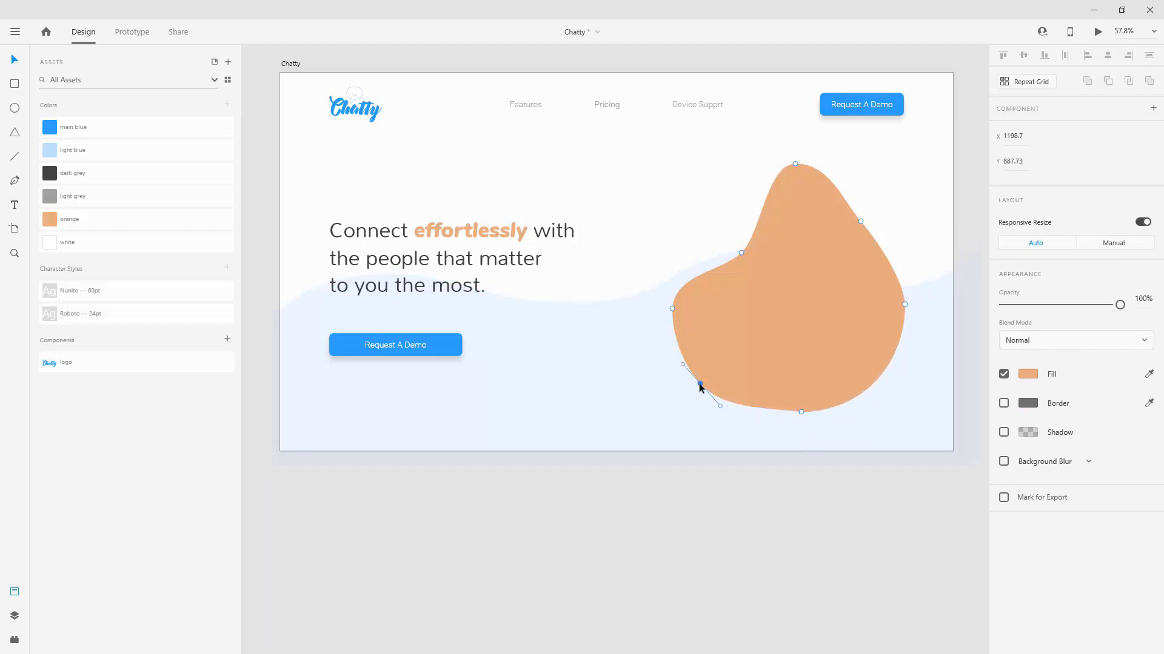
pyautogui.click(701, 385)
pyautogui.moveTo(700, 385); pyautogui.dragTo(705, 381)
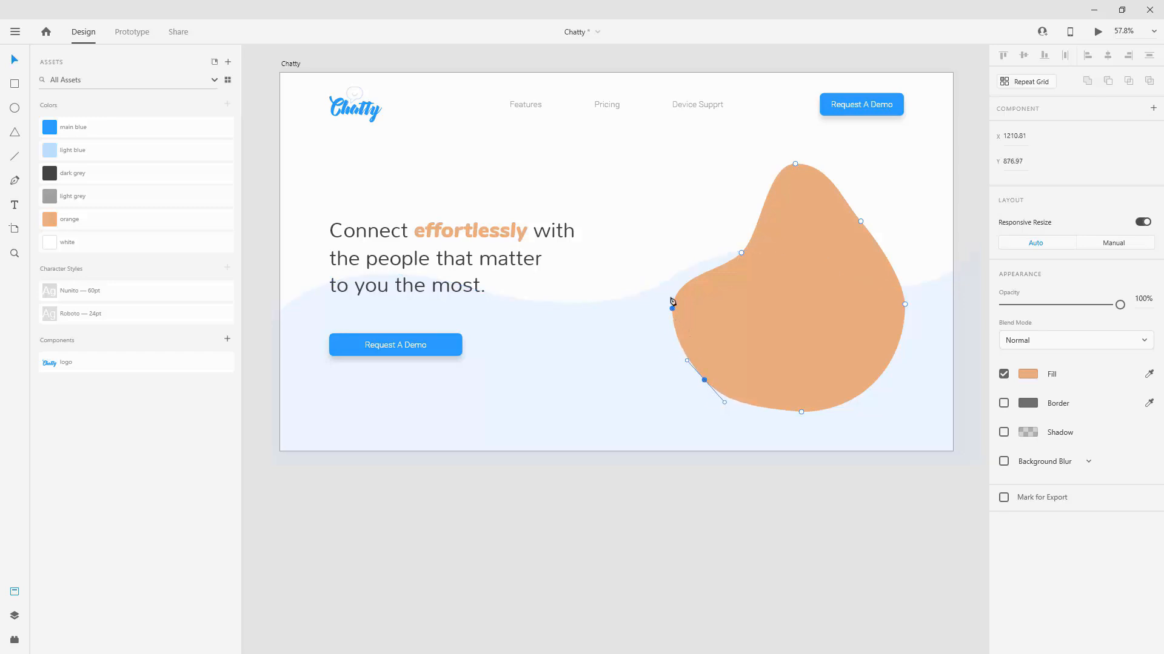
# Leave path editing, move the blob down to Y 283.84, and try to align the hero text group with its vertical middle
pyautogui.click(834, 228)
pyautogui.moveTo(824, 257); pyautogui.dragTo(821, 267)
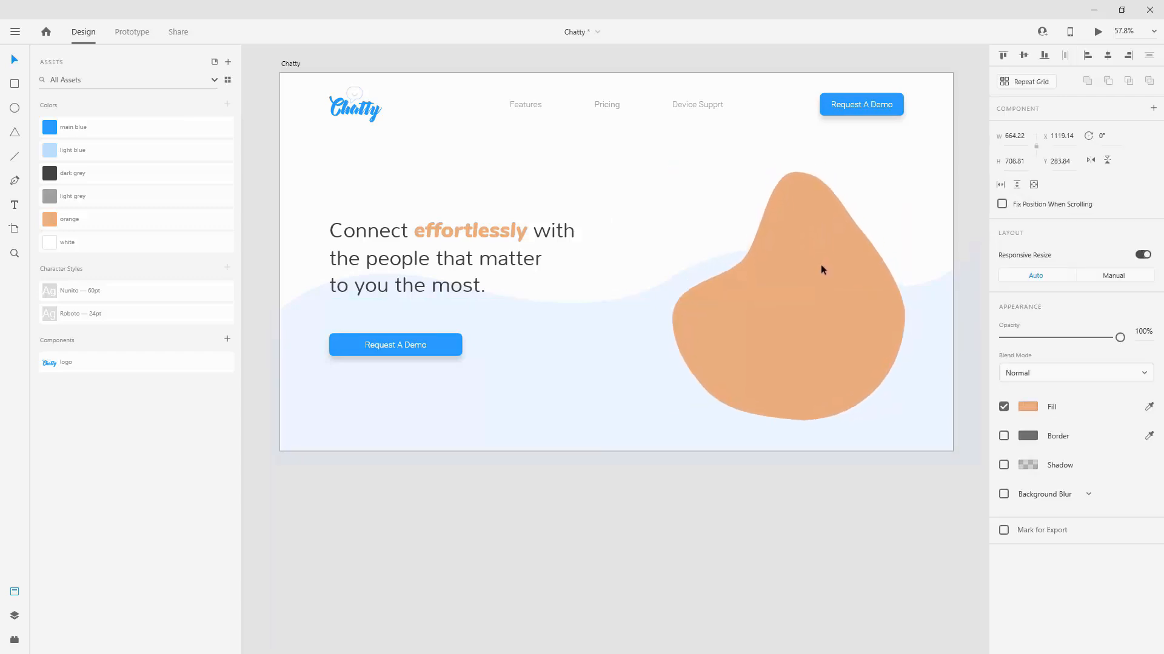
pyautogui.click(511, 263)
pyautogui.keyDown('shift'); pyautogui.click(444, 344); pyautogui.keyUp('shift')
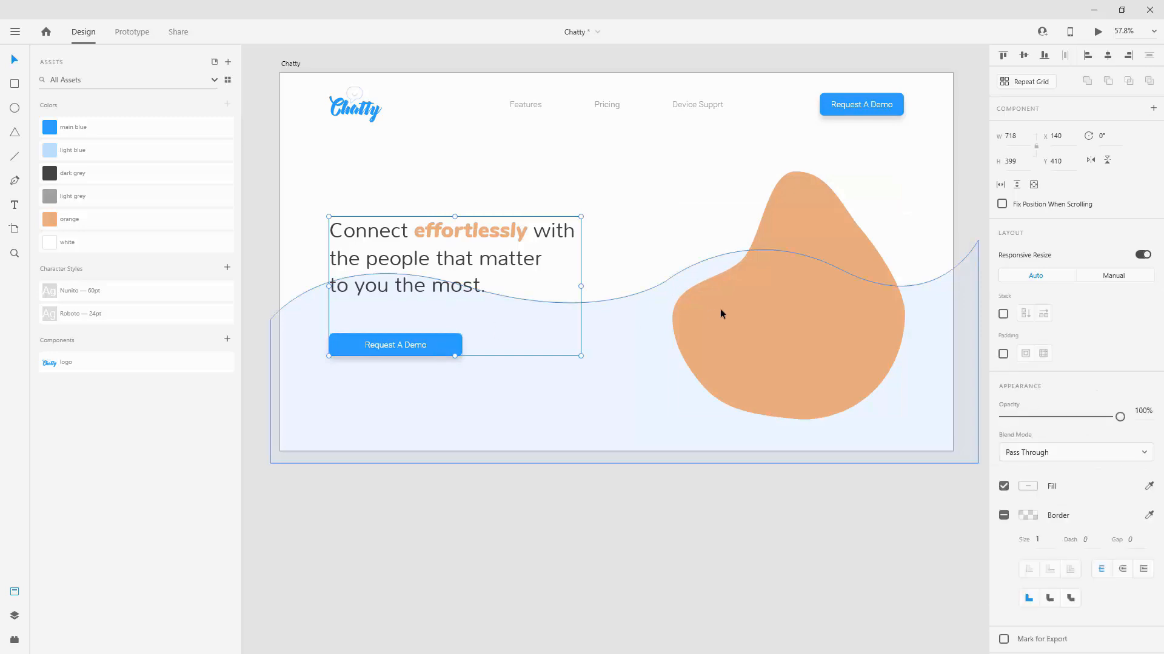
pyautogui.keyDown('shift'); pyautogui.click(784, 285); pyautogui.keyUp('shift')
pyautogui.click(1023, 55)
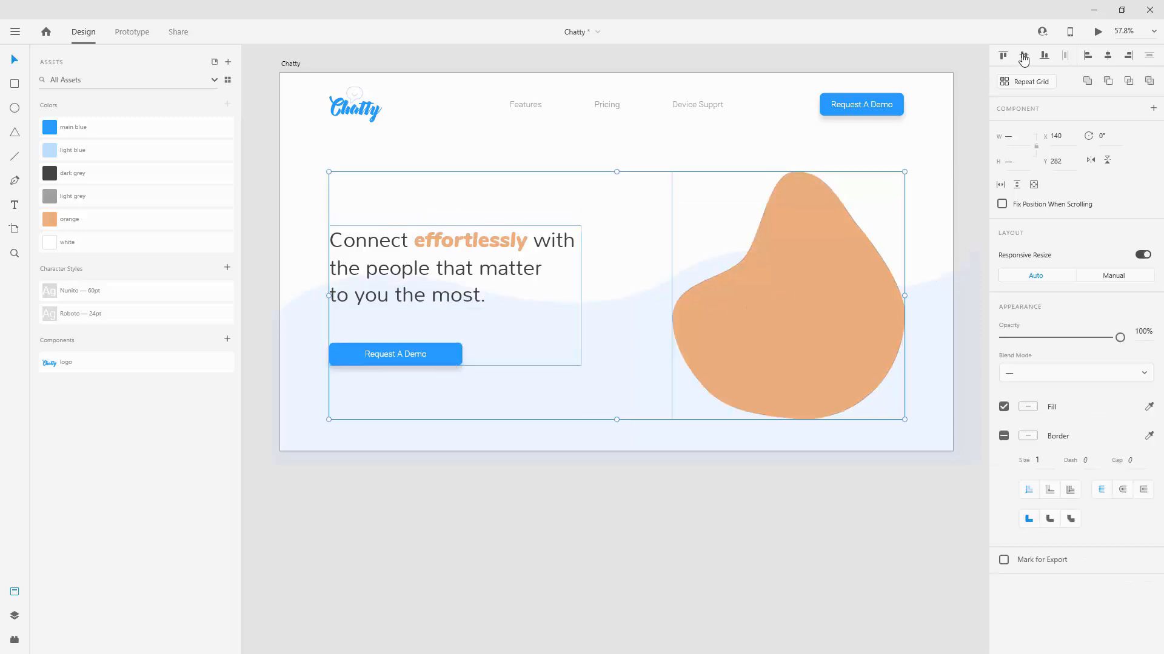
pyautogui.click(1024, 55)
pyautogui.click(541, 85)
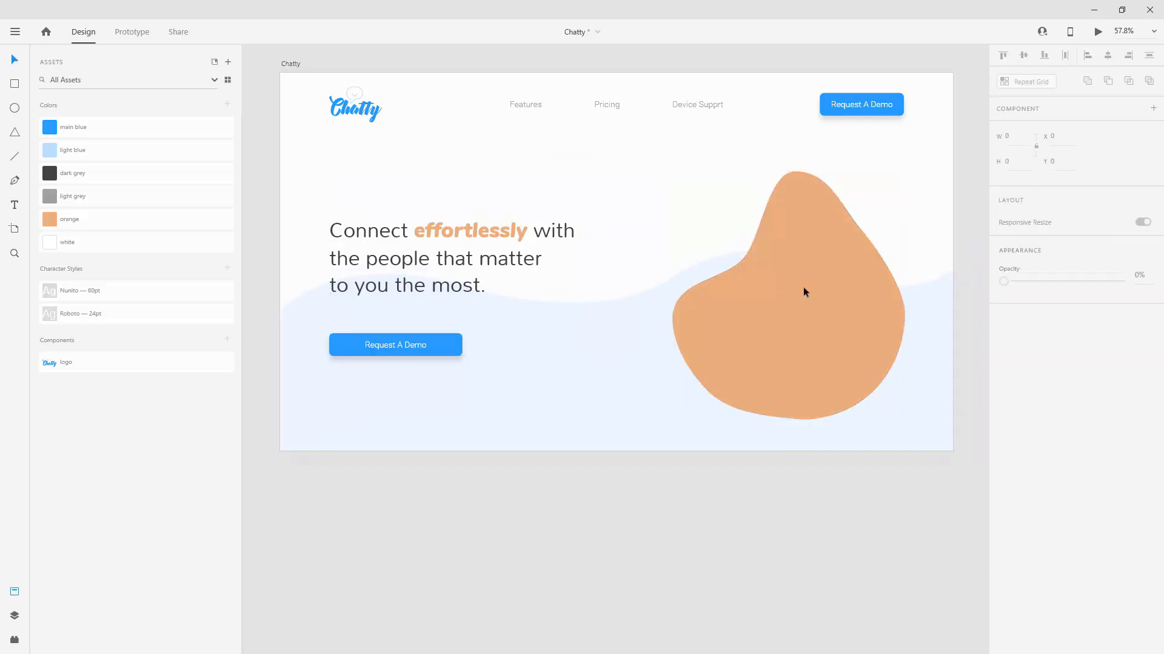
# Move the orange blob up to X 1119.14, Y 254.84, level with the hero text group
pyautogui.click(829, 281)
pyautogui.moveTo(829, 281); pyautogui.dragTo(832, 271)
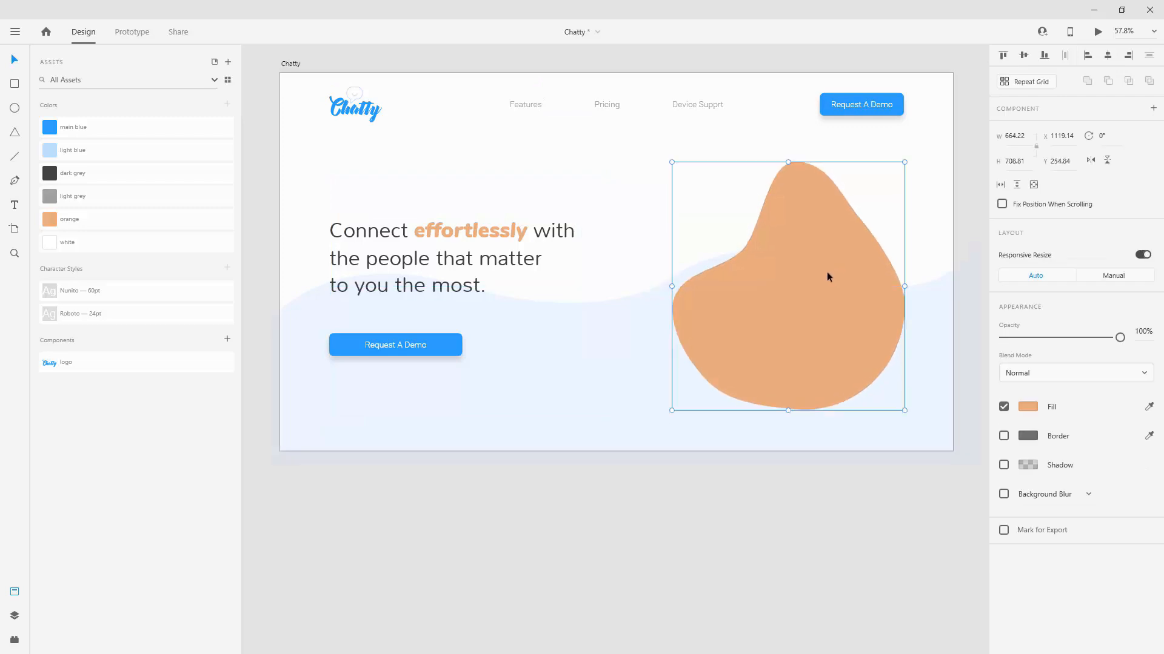
# Ungroup the hero headline and its demo button in the artboard's layer list
pyautogui.click(440, 284)
pyautogui.click(17, 616)
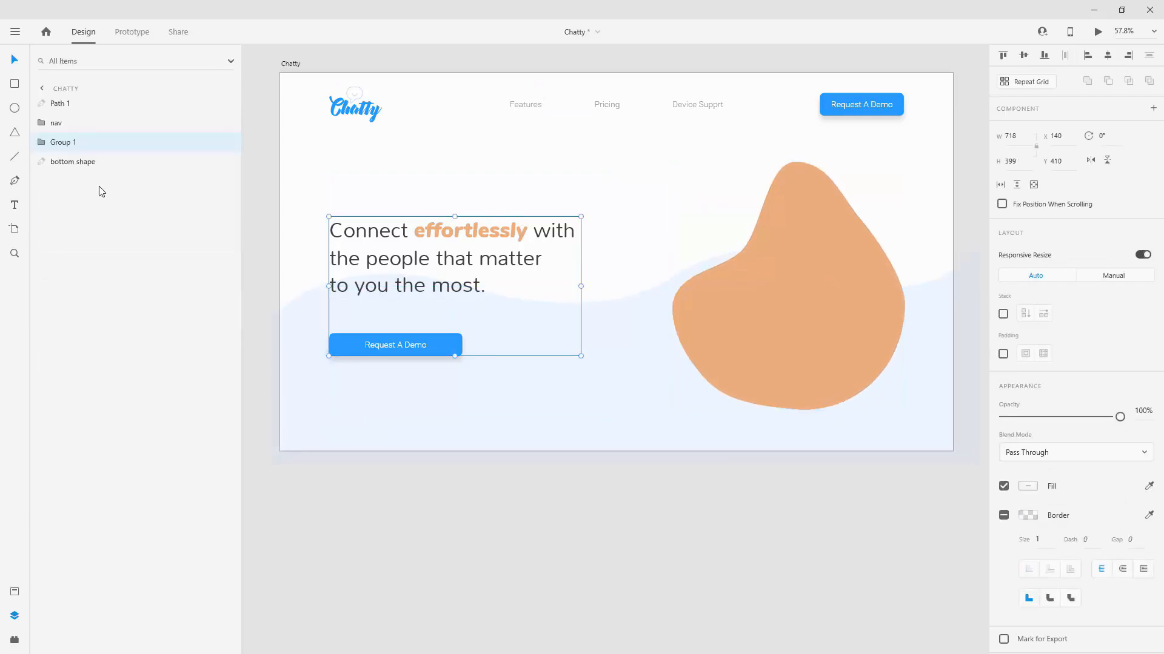
pyautogui.rightClick(70, 143)
pyautogui.click(106, 320)
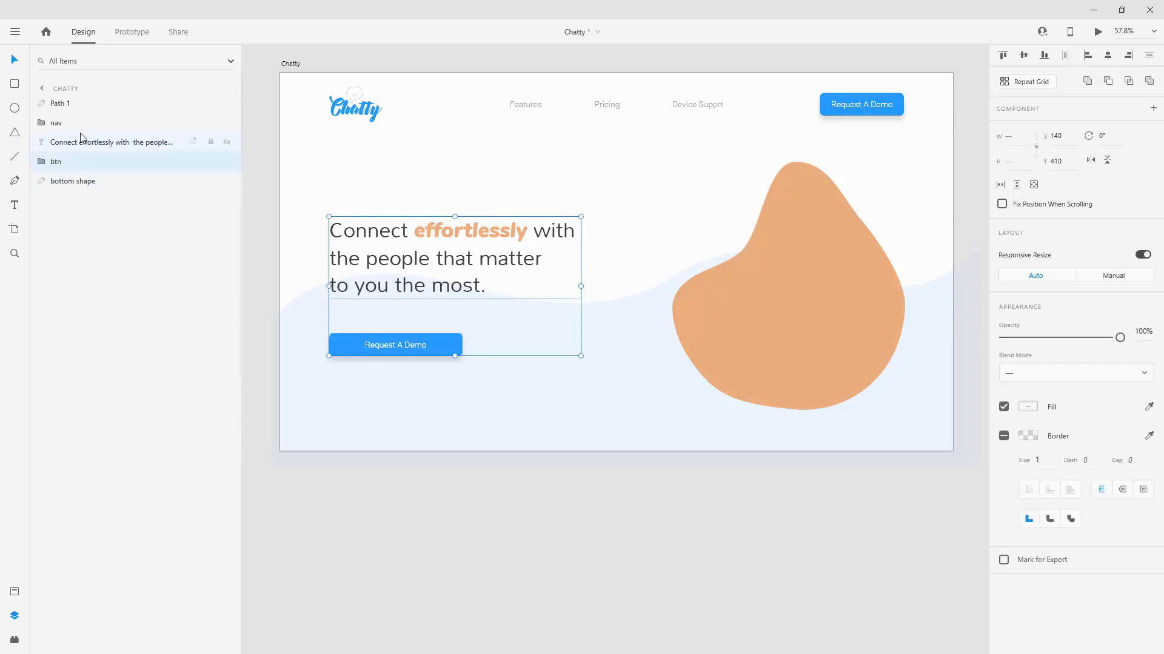
# Move the blob's layer directly above the bottom shape layer and rename it "shape behind phones"
pyautogui.moveTo(79, 109); pyautogui.dragTo(71, 171)
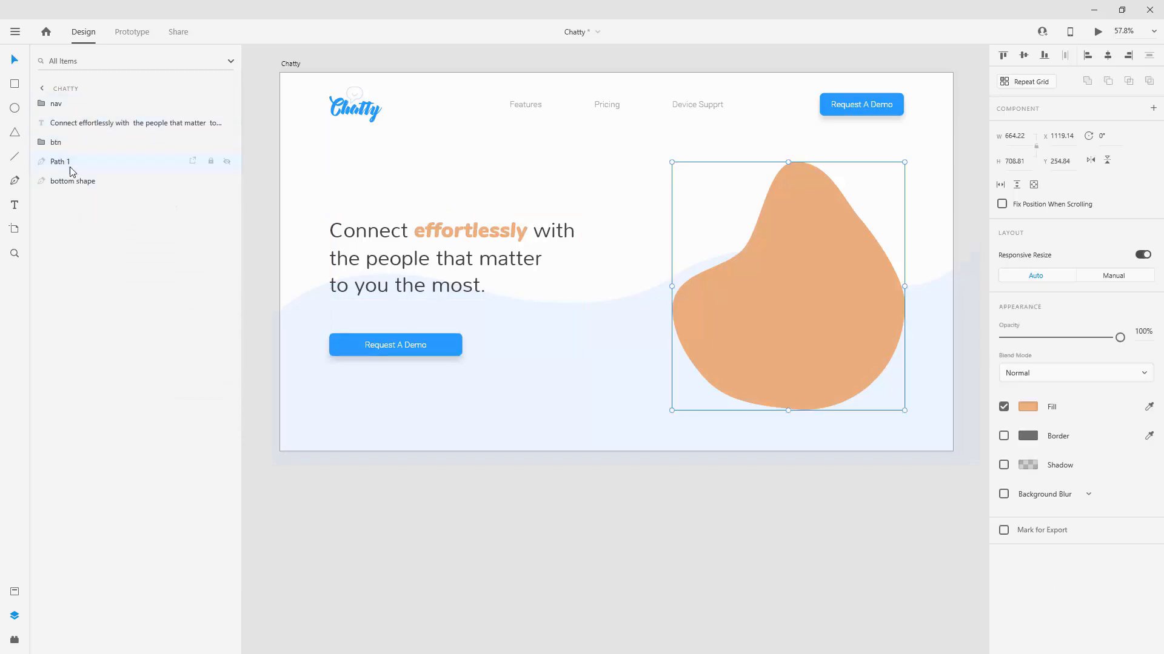
pyautogui.doubleClick(63, 164)
pyautogui.write('sha')
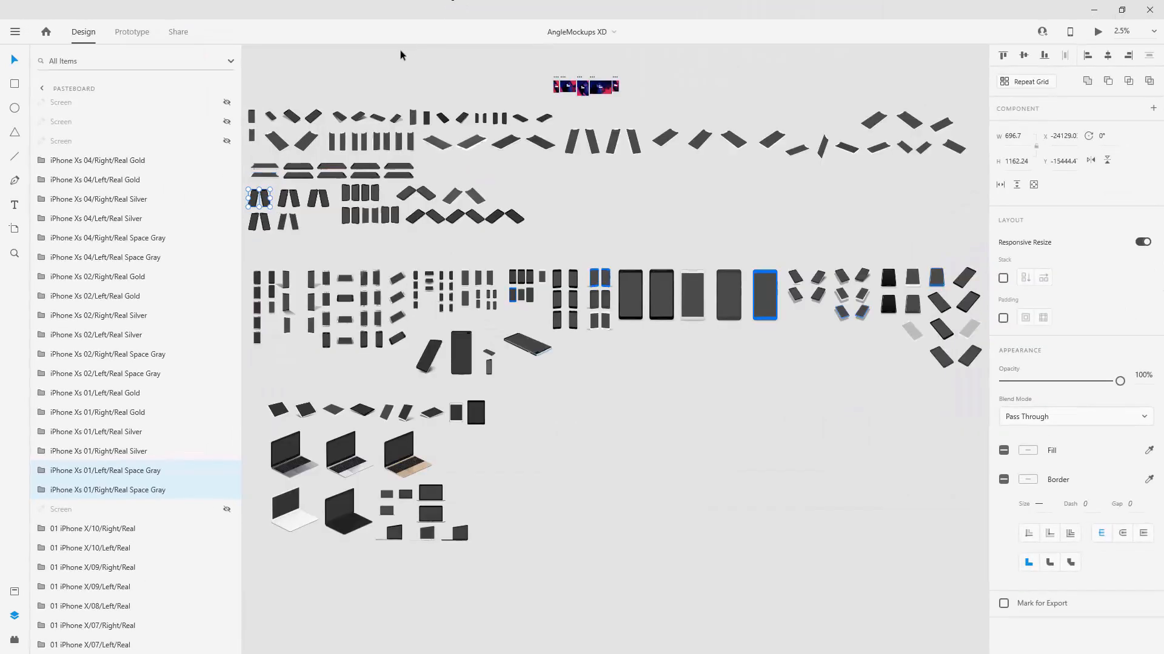
# Switch to the AngleMockups XD file and examine the Space Gray iPhone Xs 01 left and right phone pair
pyautogui.click(14, 616)
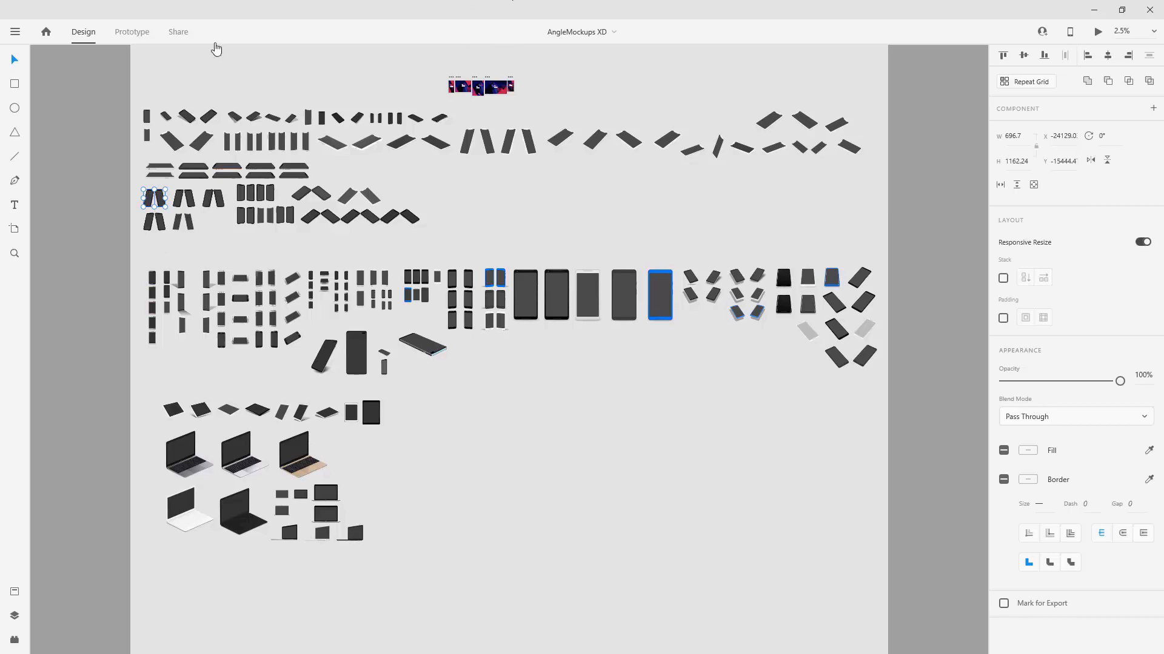
pyautogui.scroll(3, 108, 141)
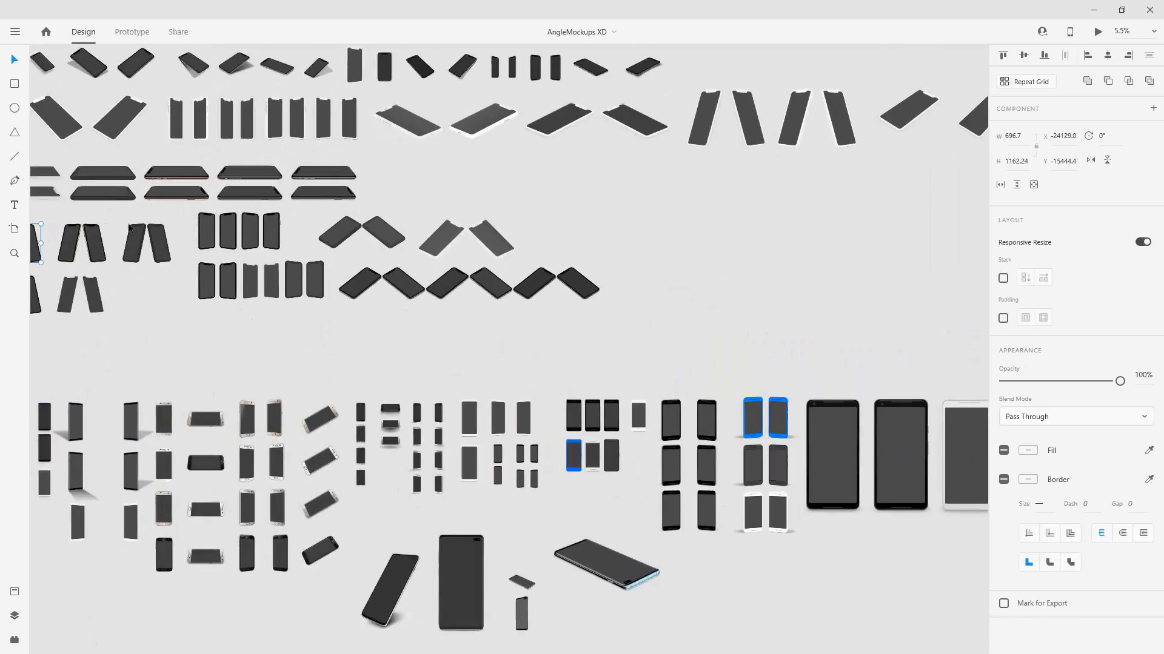
pyautogui.scroll(-3, 111, 215)
pyautogui.scroll(5, 76, 177)
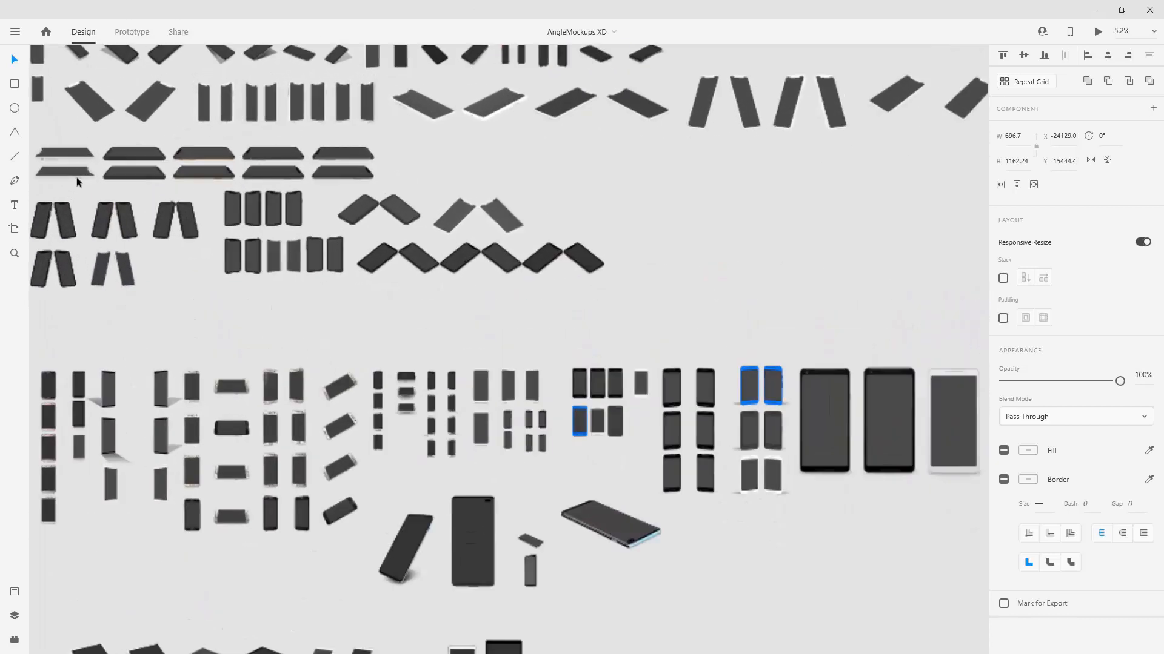
pyautogui.click(60, 248)
pyautogui.moveTo(278, 193); pyautogui.dragTo(352, 194)
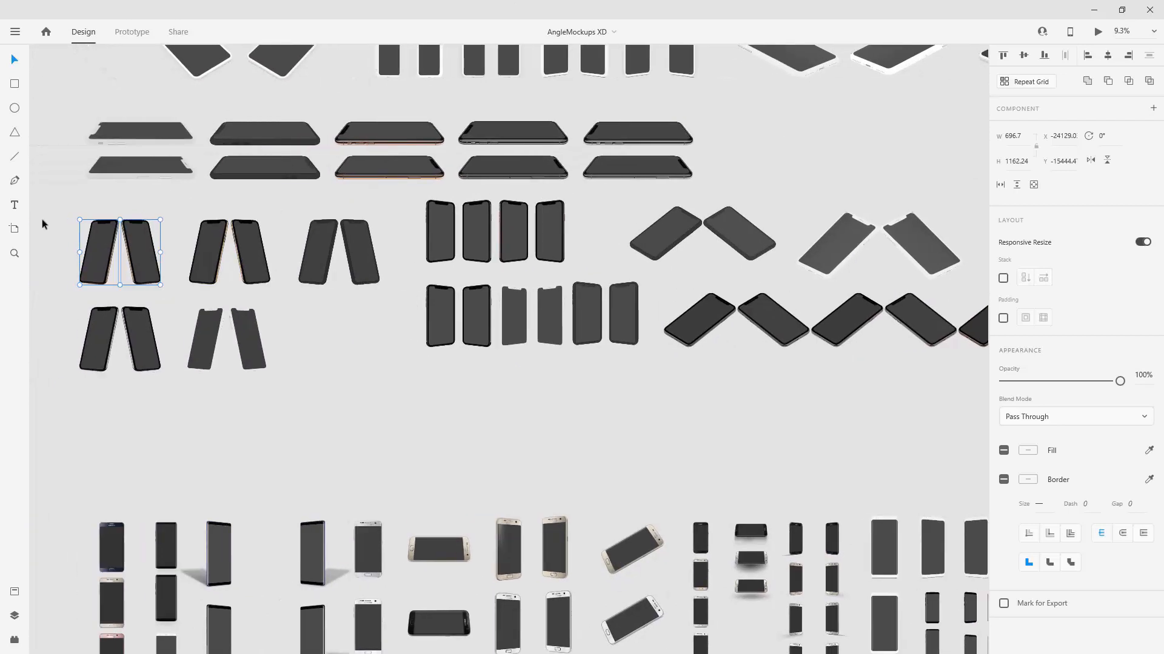
pyautogui.scroll(5, 43, 219)
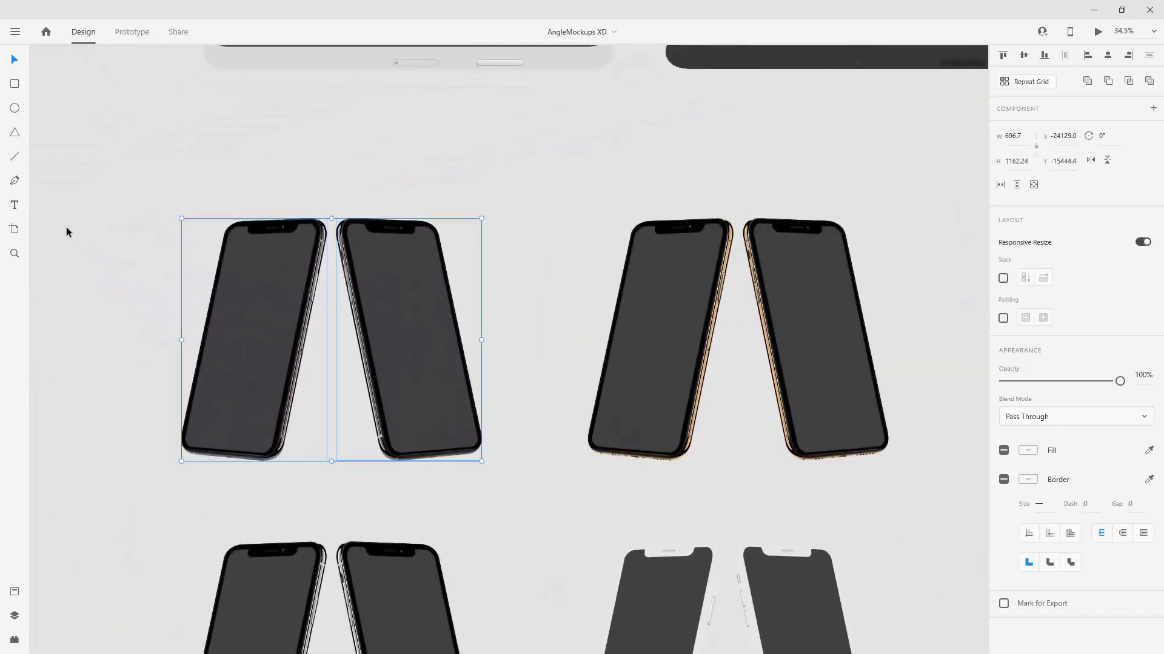
pyautogui.scroll(1, 92, 239)
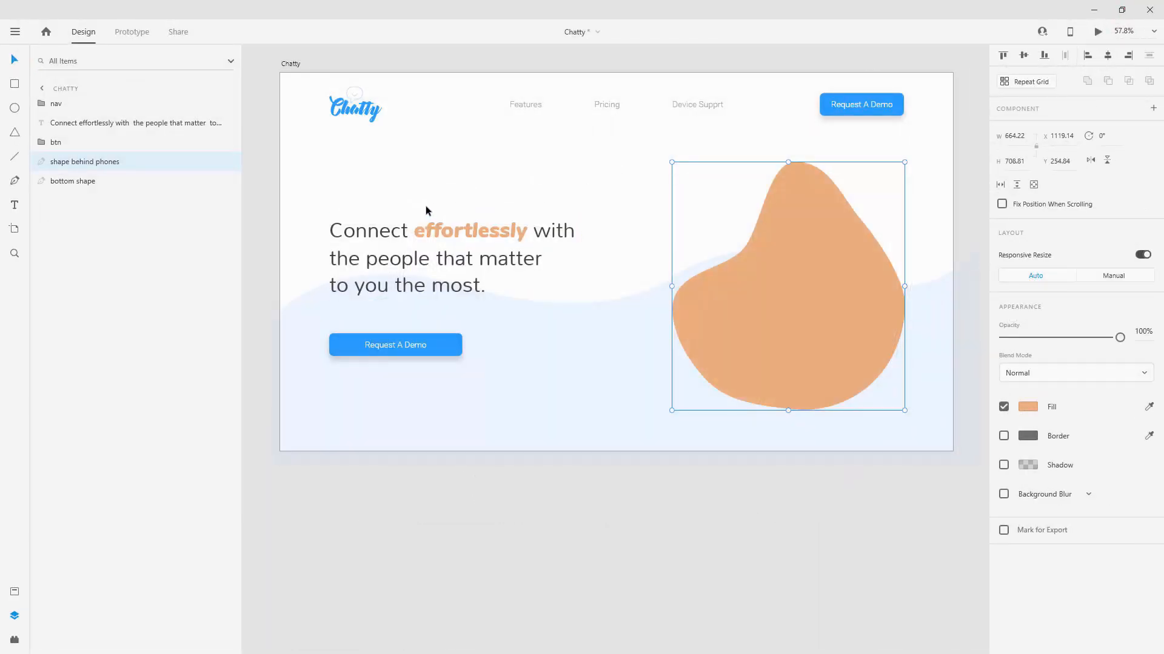
# Paste the iPhone pair onto the Chatty artboard and scale it down proportionally to about 676 px tall
pyautogui.scroll(1, 426, 207)
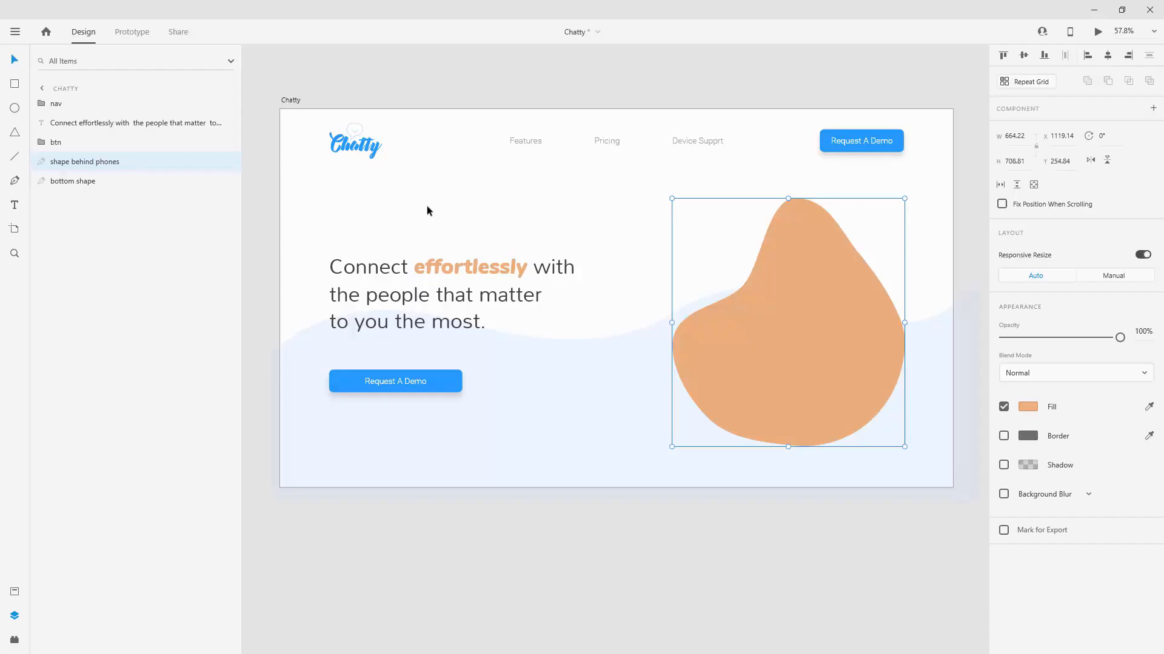
pyautogui.click(283, 101)
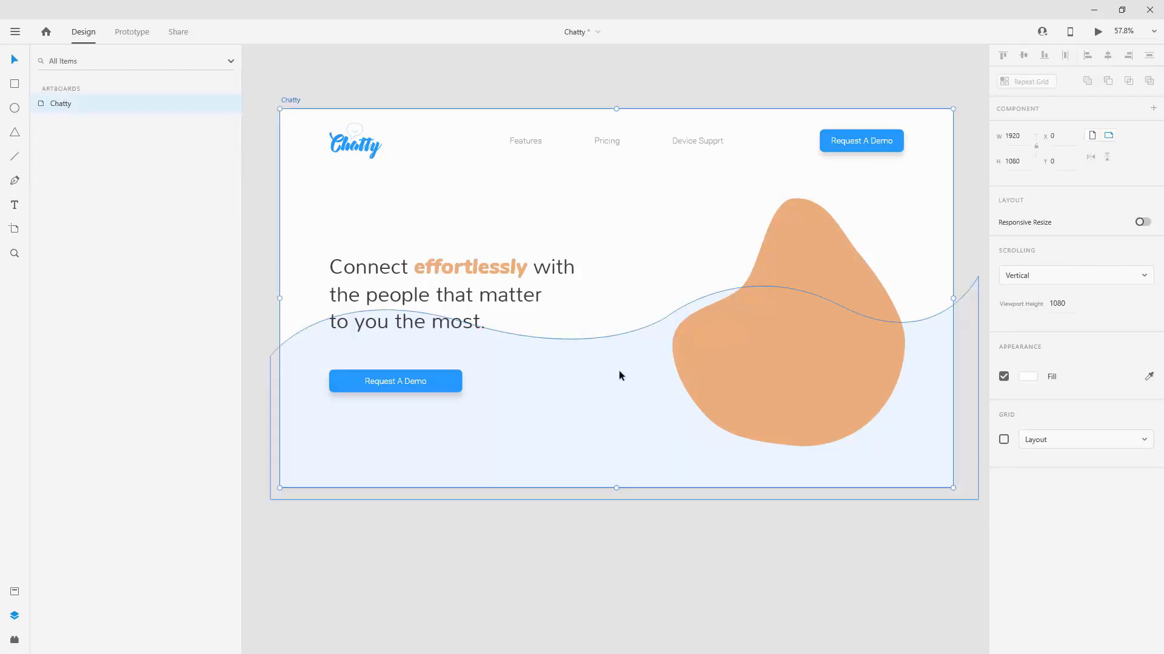
pyautogui.hotkey('ctrl', 'v')
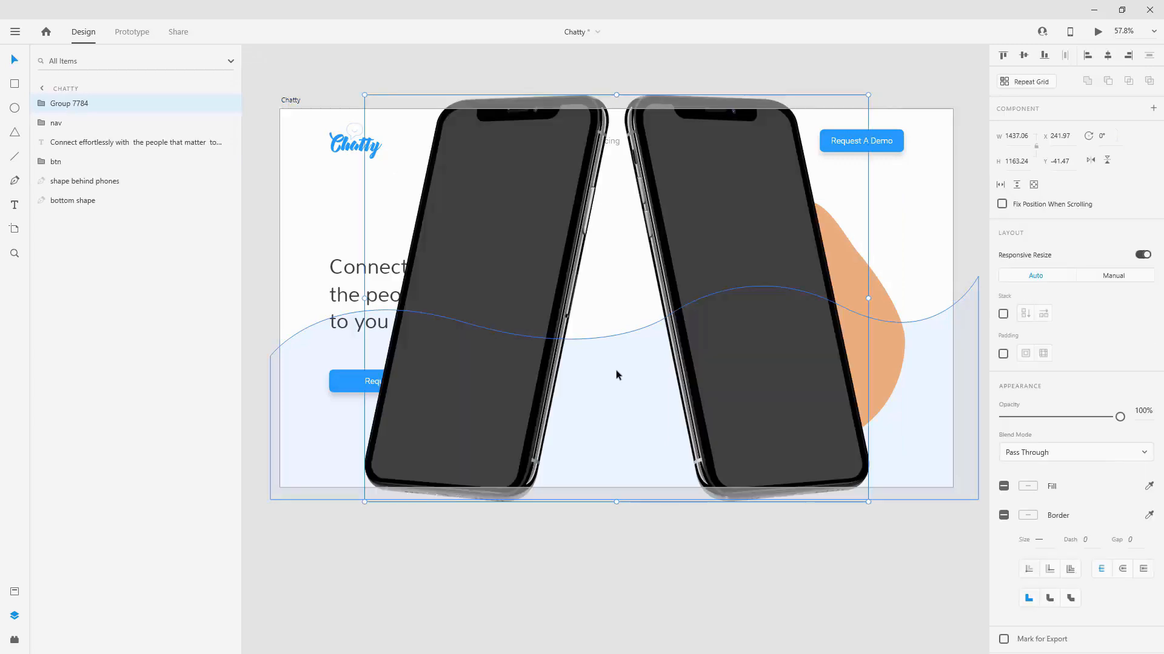
pyautogui.press('alt')
pyautogui.moveTo(850, 104); pyautogui.dragTo(763, 140)
pyautogui.click(697, 110)
pyautogui.click(527, 249)
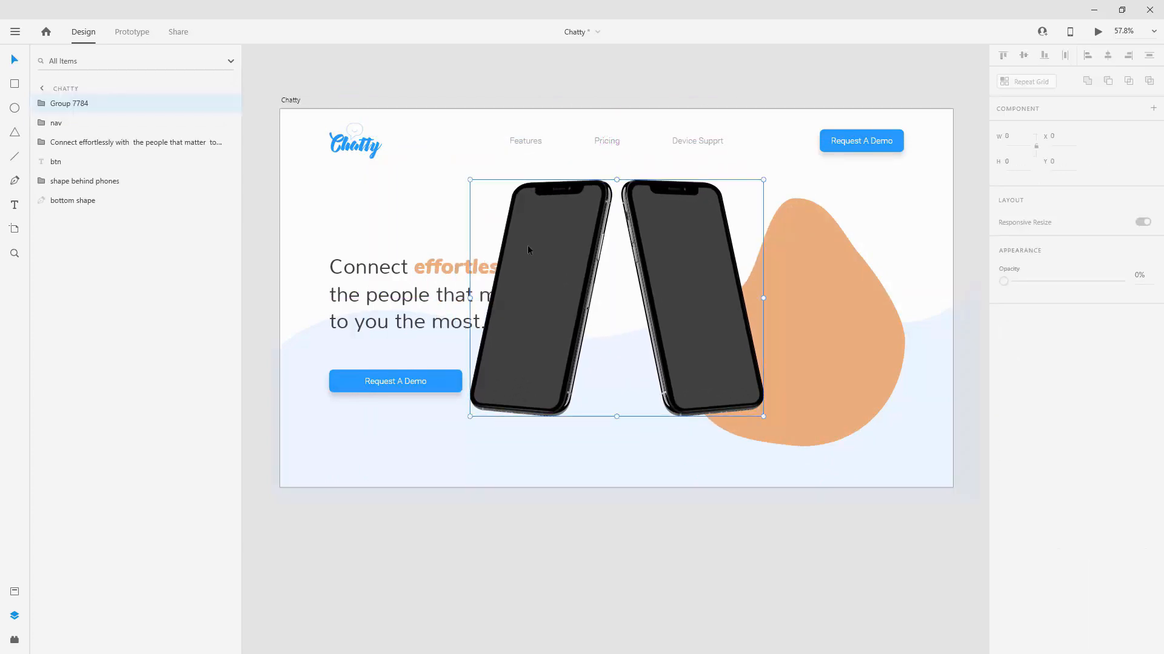
# Move the phone group's layer below the btn layer and ungroup it into two separate phones
pyautogui.moveTo(68, 104); pyautogui.dragTo(69, 170)
pyautogui.click(99, 340)
# Place the Right phone over the blob's right side and the Left phone overlapping it on the blob's left side
pyautogui.click(540, 236)
pyautogui.moveTo(539, 249); pyautogui.dragTo(828, 264)
pyautogui.click(673, 246)
pyautogui.moveTo(673, 246); pyautogui.dragTo(704, 293)
# Rotate the front phone to -6° and the rear phone to 5°, and move the front phone to X 1066.97, Y 278.39
pyautogui.moveTo(650, 224); pyautogui.dragTo(639, 230)
pyautogui.click(792, 332)
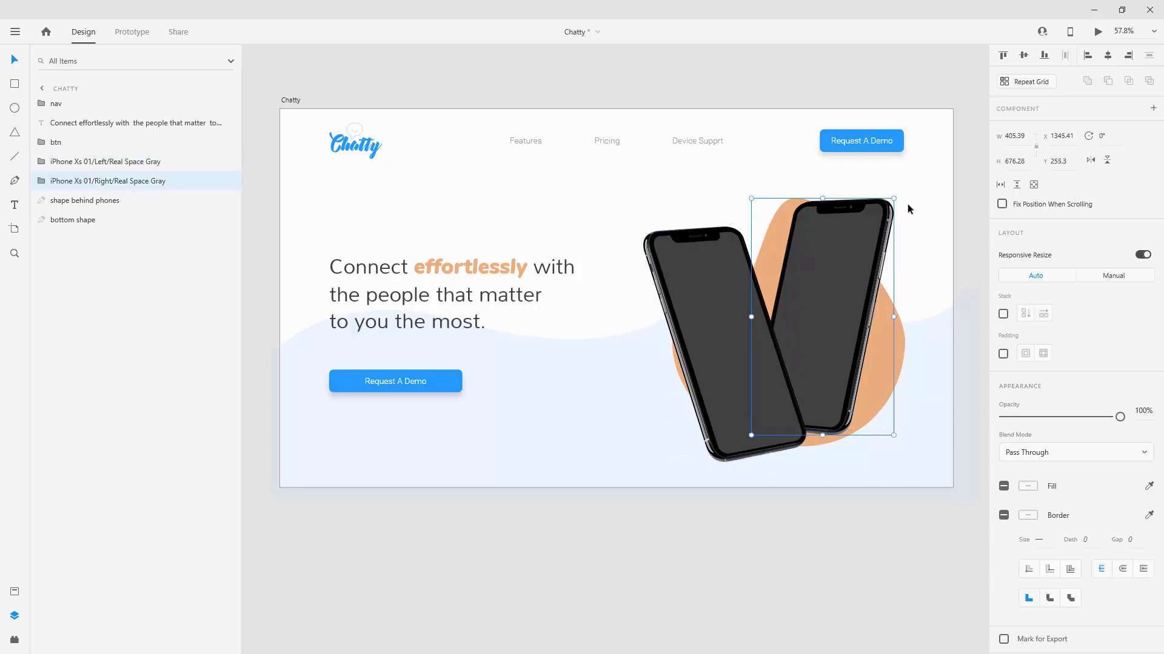
pyautogui.moveTo(900, 200); pyautogui.dragTo(903, 210)
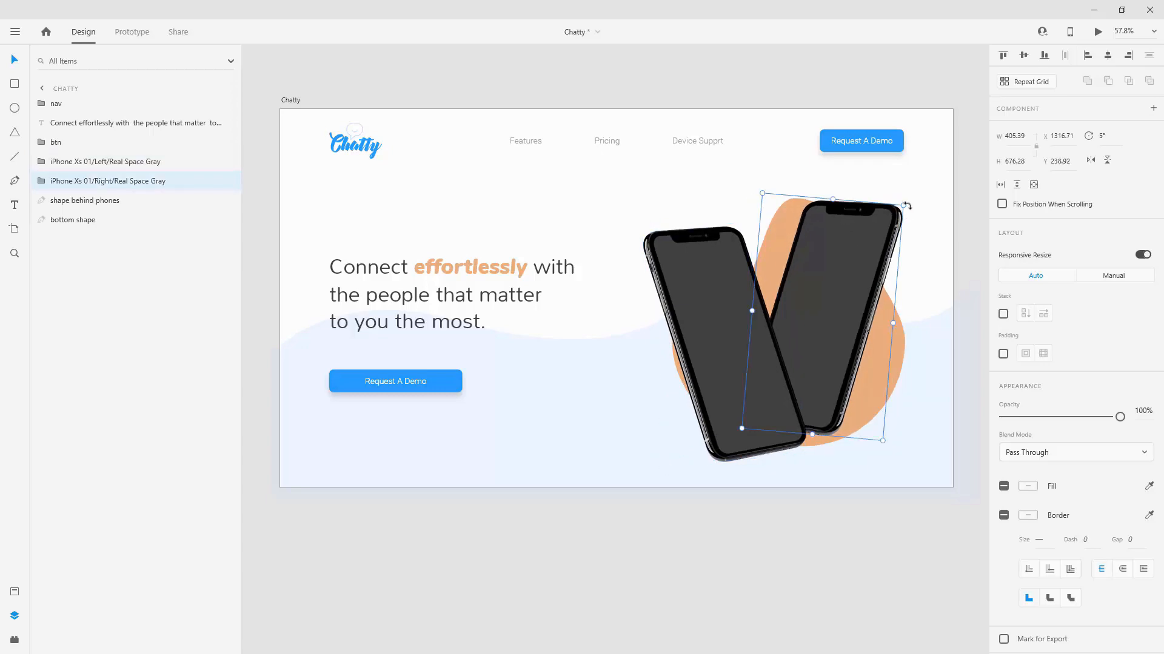
pyautogui.click(702, 311)
pyautogui.moveTo(718, 315)
pyautogui.mouseDown()
pyautogui.moveTo(714, 281)
pyautogui.moveTo(714, 333)
pyautogui.moveTo(718, 305)
pyautogui.moveTo(723, 326)
pyautogui.moveTo(736, 323)
pyautogui.mouseUp()
# Show the Chatty artboard's layout grid and nudge the rear phone slightly right to line up with the last column's edge
pyautogui.click(291, 102)
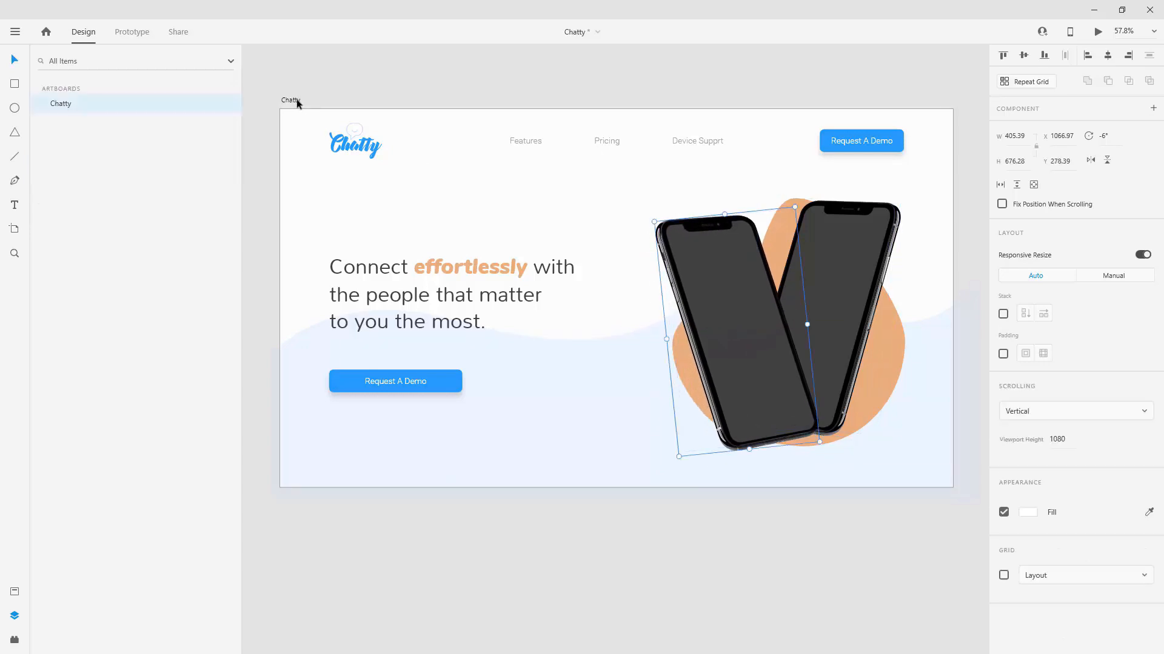
pyautogui.click(1004, 440)
pyautogui.click(839, 232)
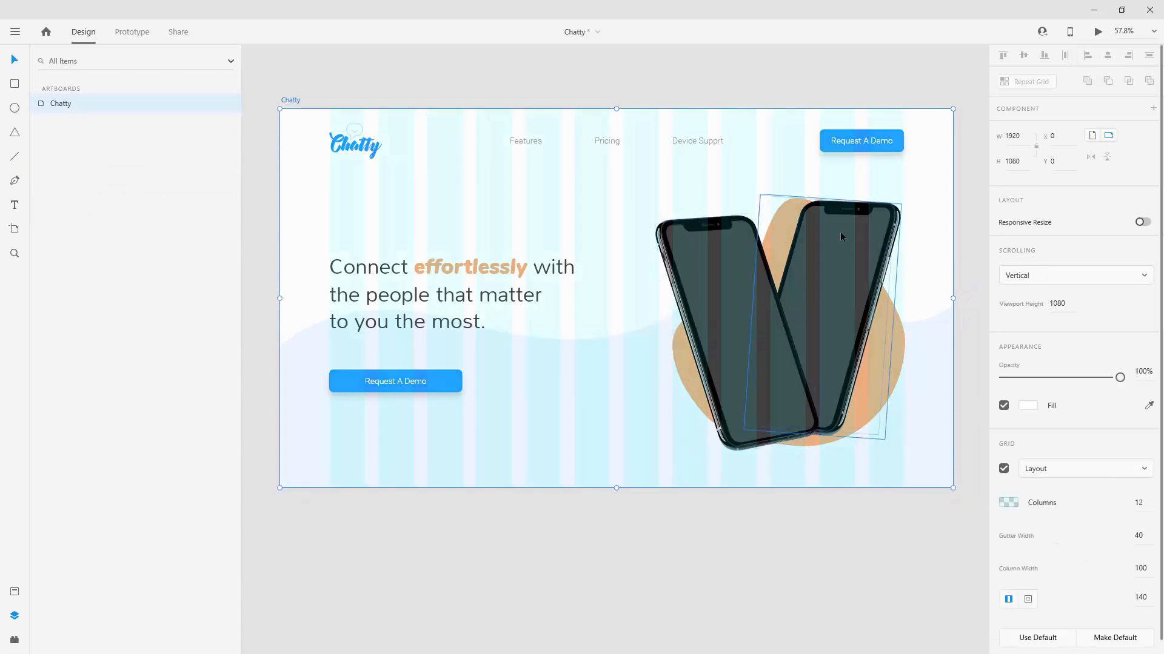
pyautogui.moveTo(850, 234)
pyautogui.mouseDown()
pyautogui.moveTo(837, 236)
pyautogui.moveTo(852, 239)
pyautogui.mouseUp()
pyautogui.click(708, 275)
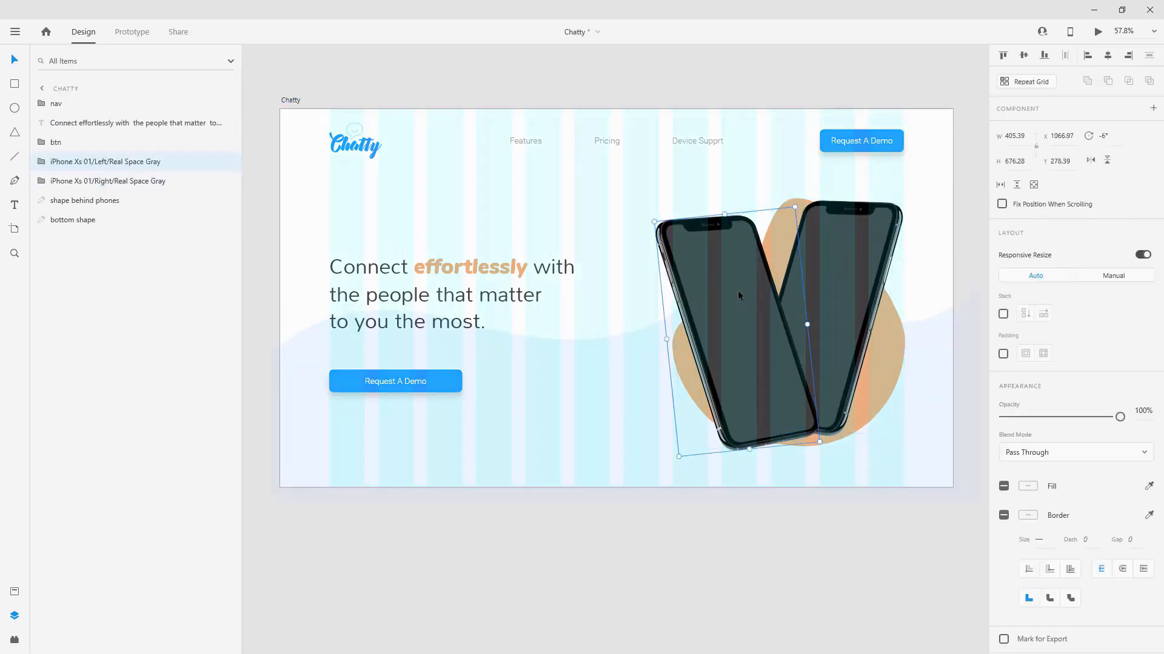
# Shift the blob to X 1115.78, raise its topmost point to about Y 228, and lengthen that point's left handle to broaden the curve
pyautogui.click(892, 349)
pyautogui.moveTo(894, 352); pyautogui.dragTo(891, 351)
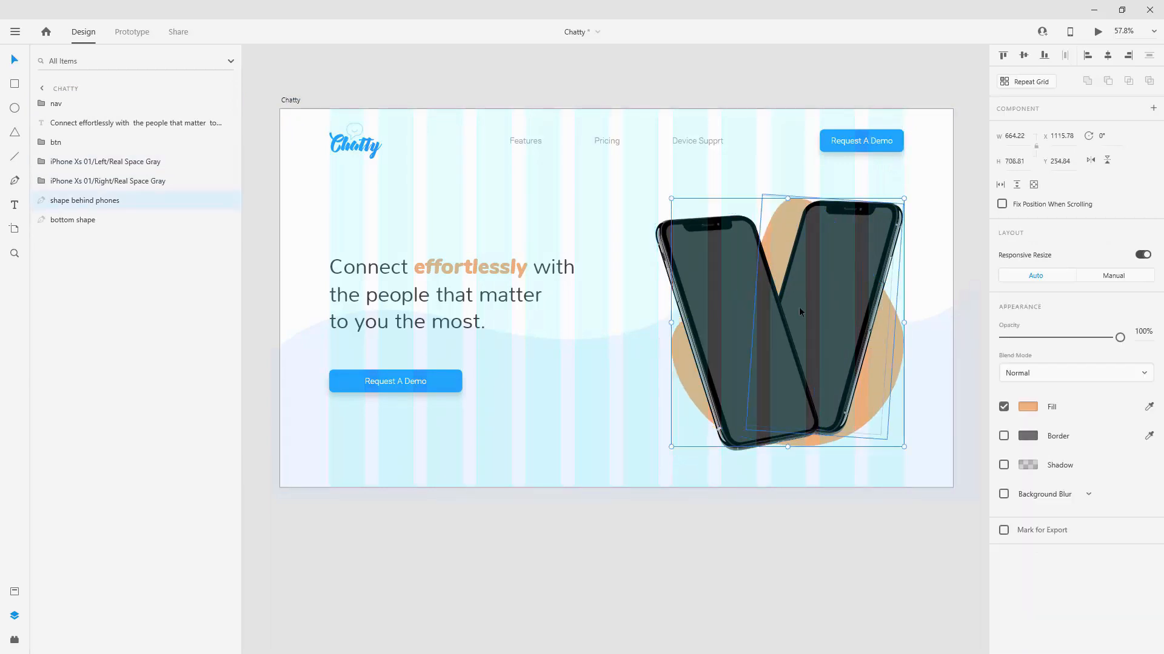
pyautogui.doubleClick(888, 374)
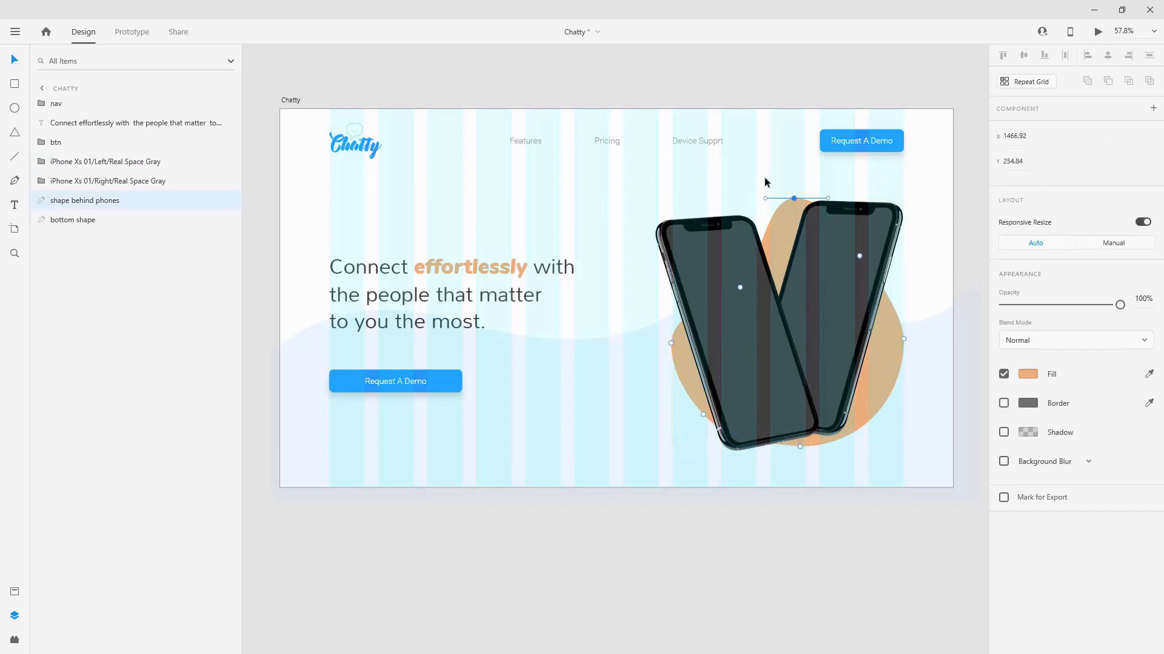
pyautogui.moveTo(795, 201); pyautogui.dragTo(726, 200)
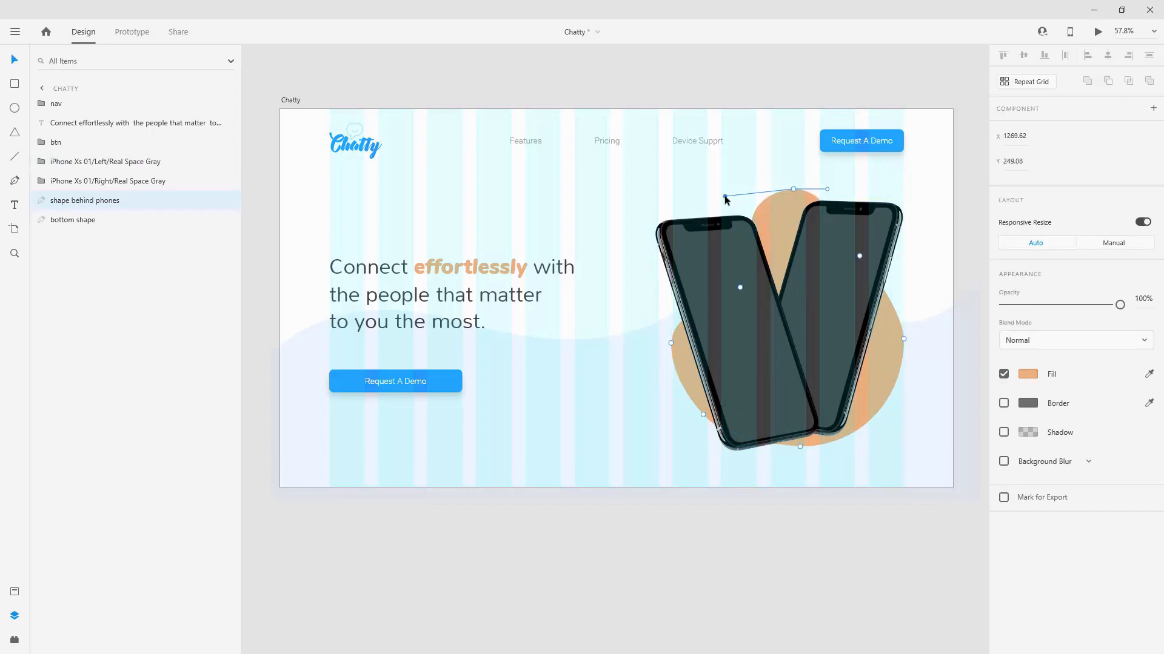
# Pull the blob's leftmost point out to X 1080, lengthen its upper handle, and move the lower-left point inward to X 1260, Y 851.03
pyautogui.click(669, 344)
pyautogui.moveTo(667, 345); pyautogui.dragTo(665, 343)
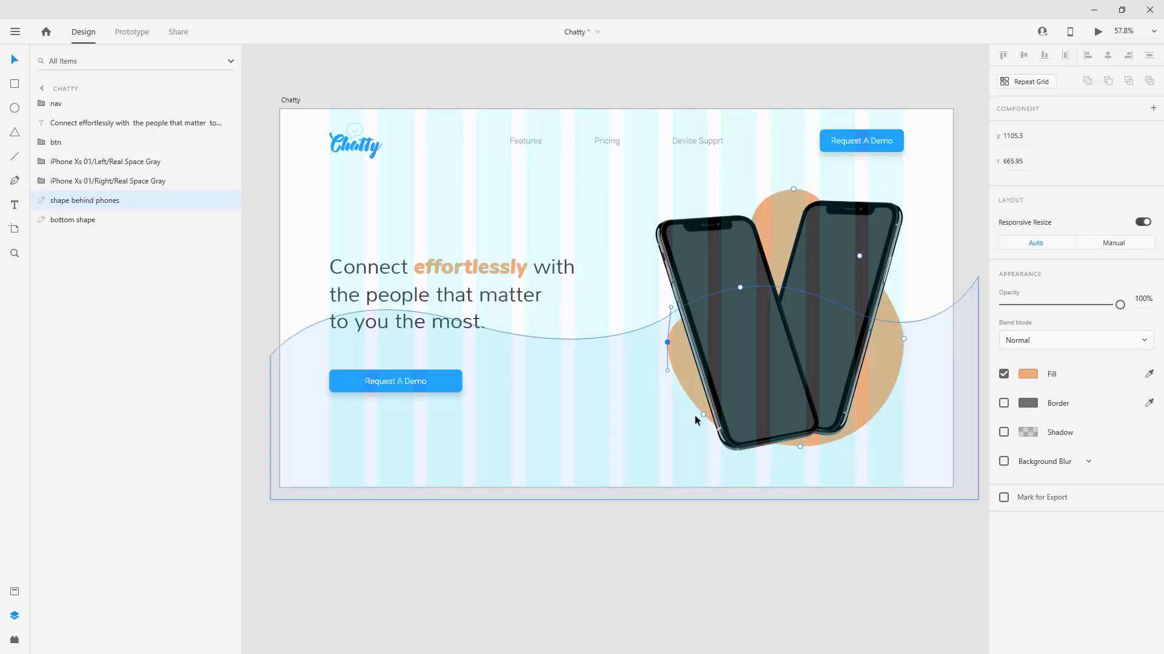
pyautogui.moveTo(703, 415); pyautogui.dragTo(722, 408)
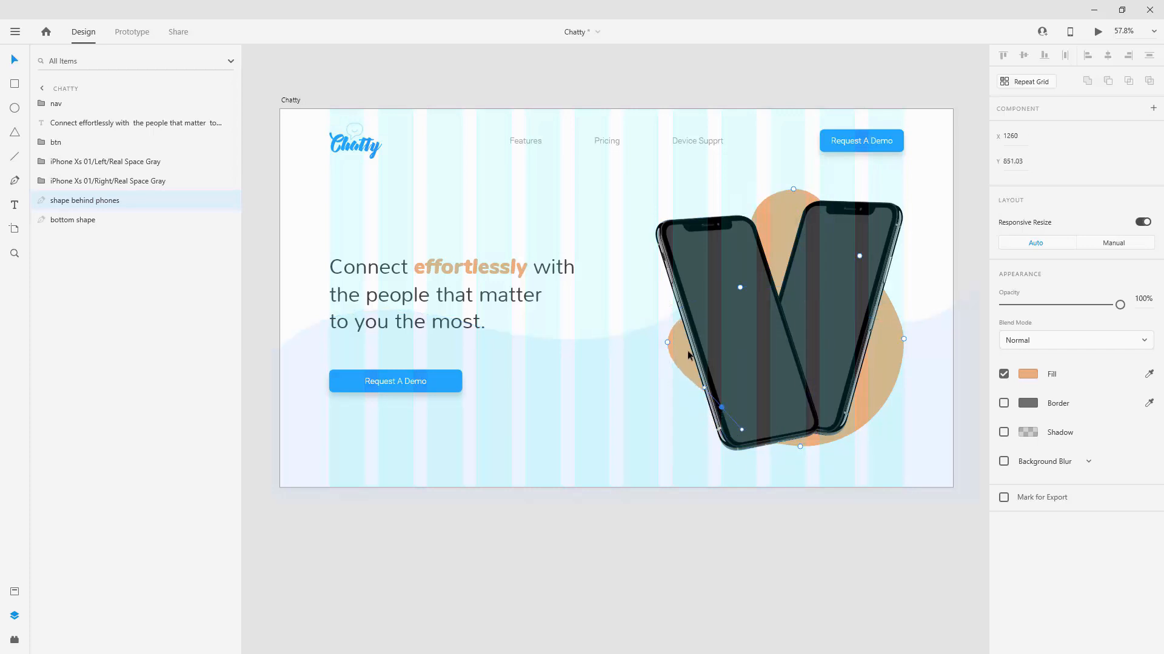
pyautogui.moveTo(666, 342); pyautogui.dragTo(671, 297)
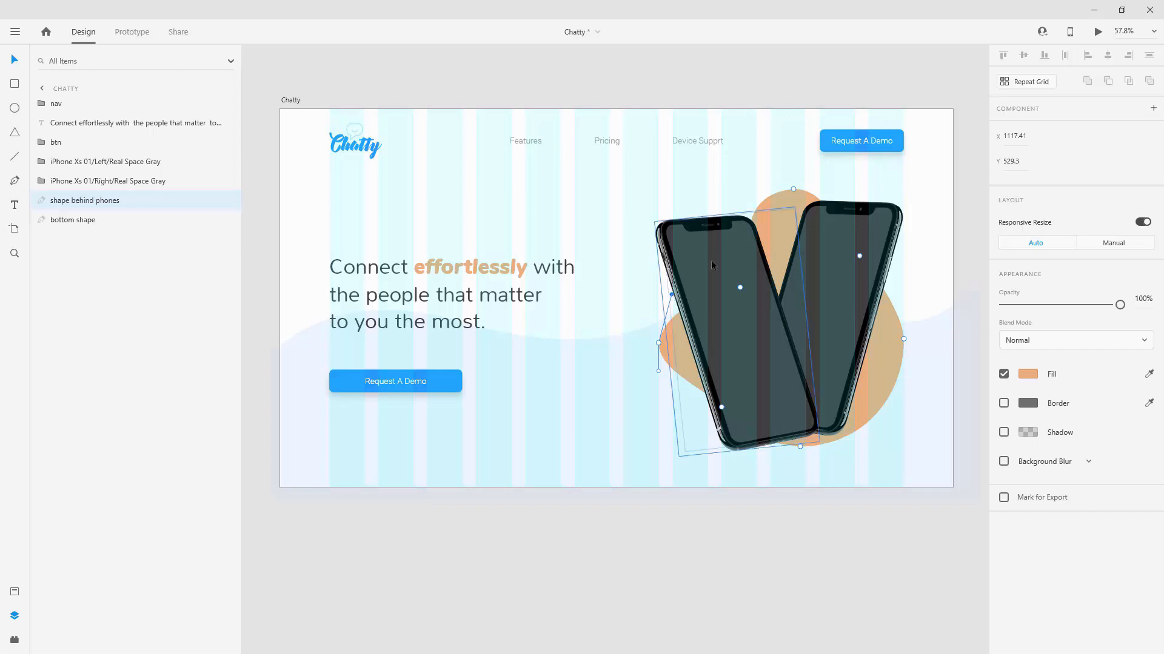
# Hide the front phone temporarily, move the blob's upper-left inner point outward to X 1283.46, Y 491.24, and show the phone again
pyautogui.click(136, 160)
pyautogui.click(226, 161)
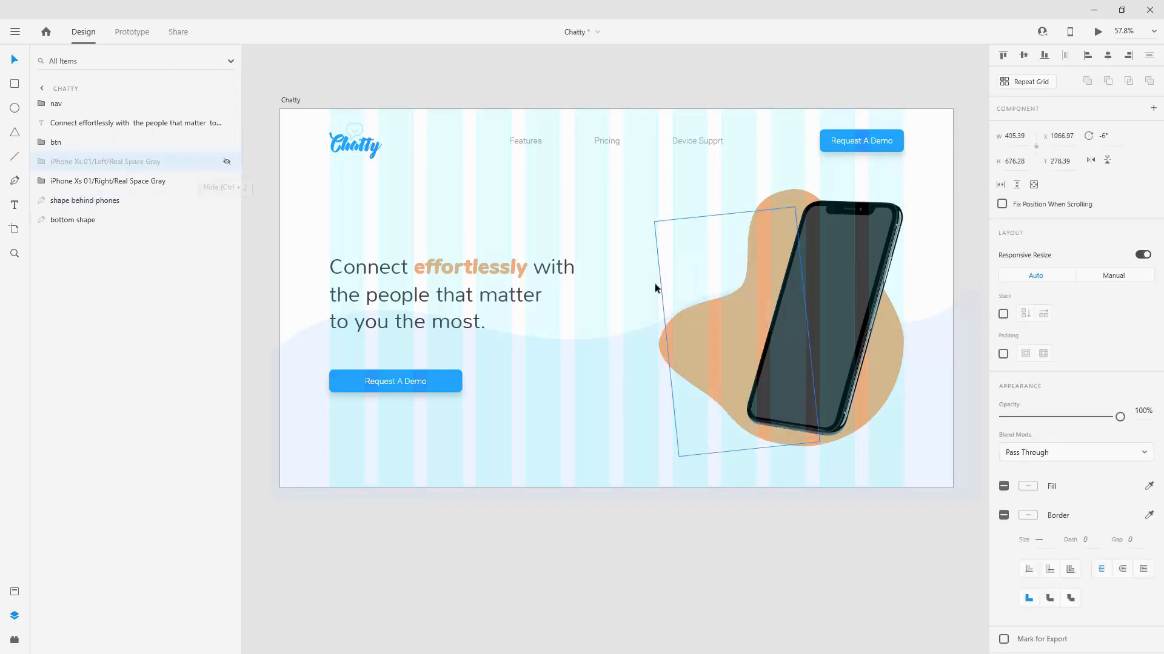
pyautogui.click(737, 313)
pyautogui.doubleClick(737, 304)
pyautogui.click(731, 282)
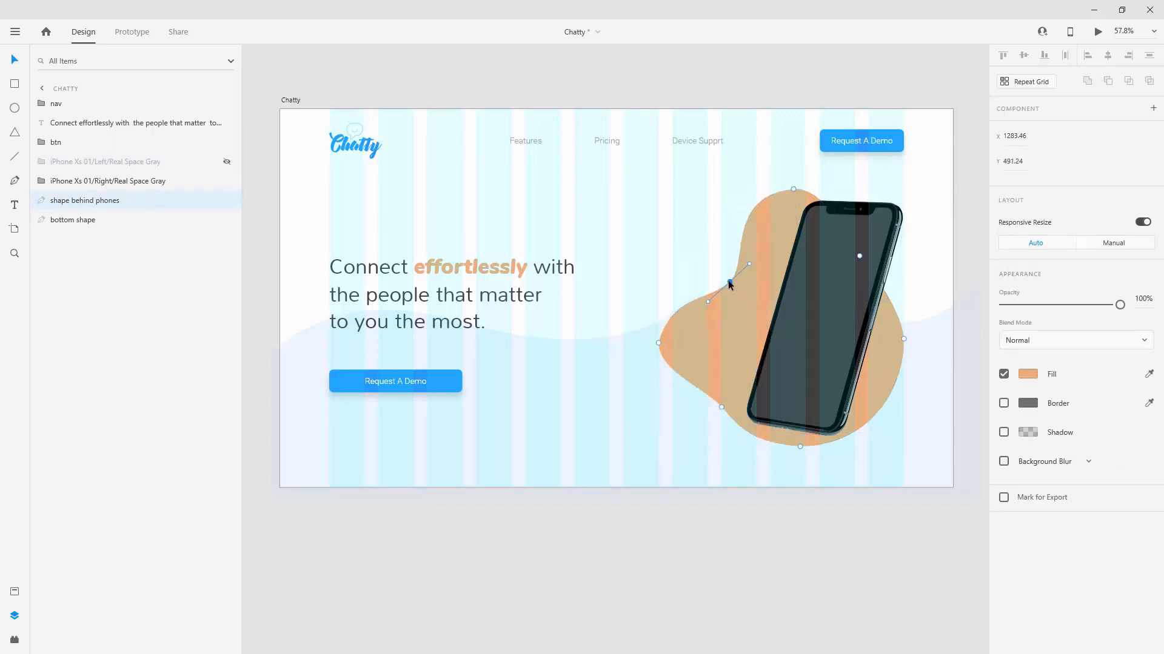
pyautogui.click(227, 161)
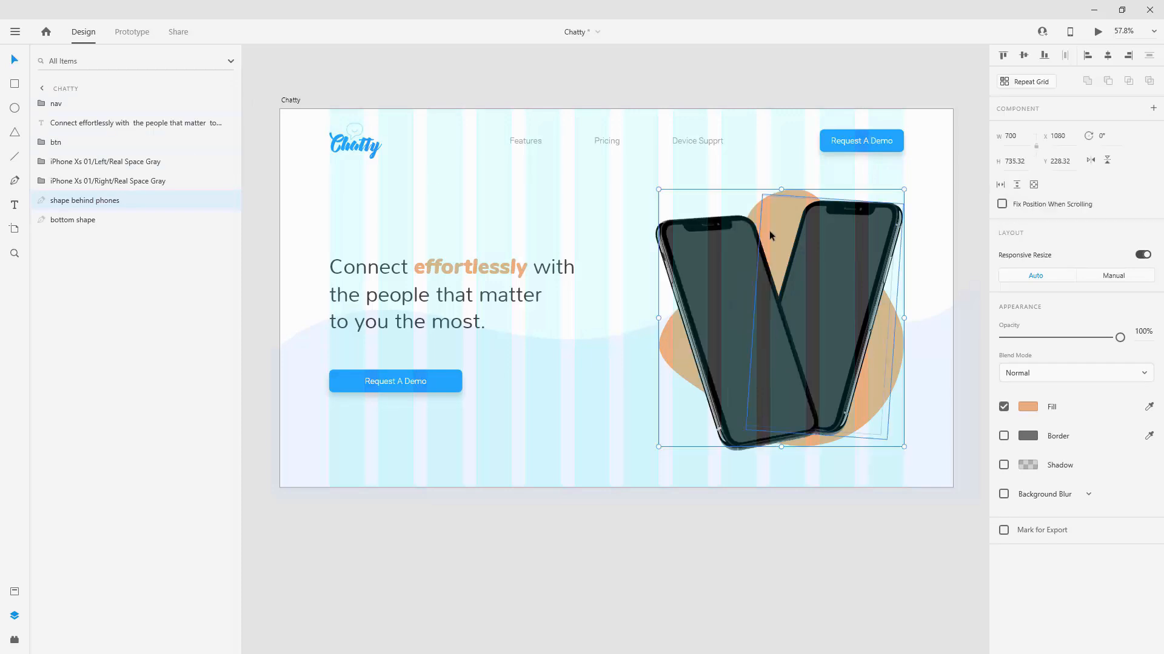
# Rename the iPhone Xs 01/Left/Real Space Gray layer as left phone
pyautogui.click(102, 162)
pyautogui.doubleClick(102, 164)
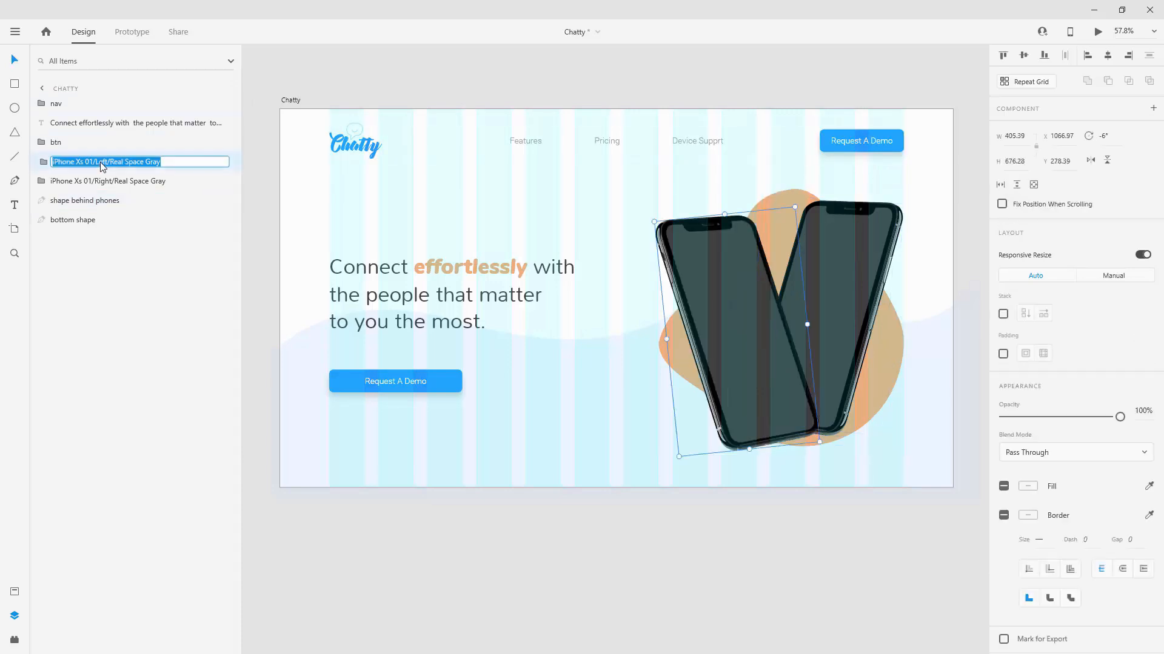
pyautogui.write('le')
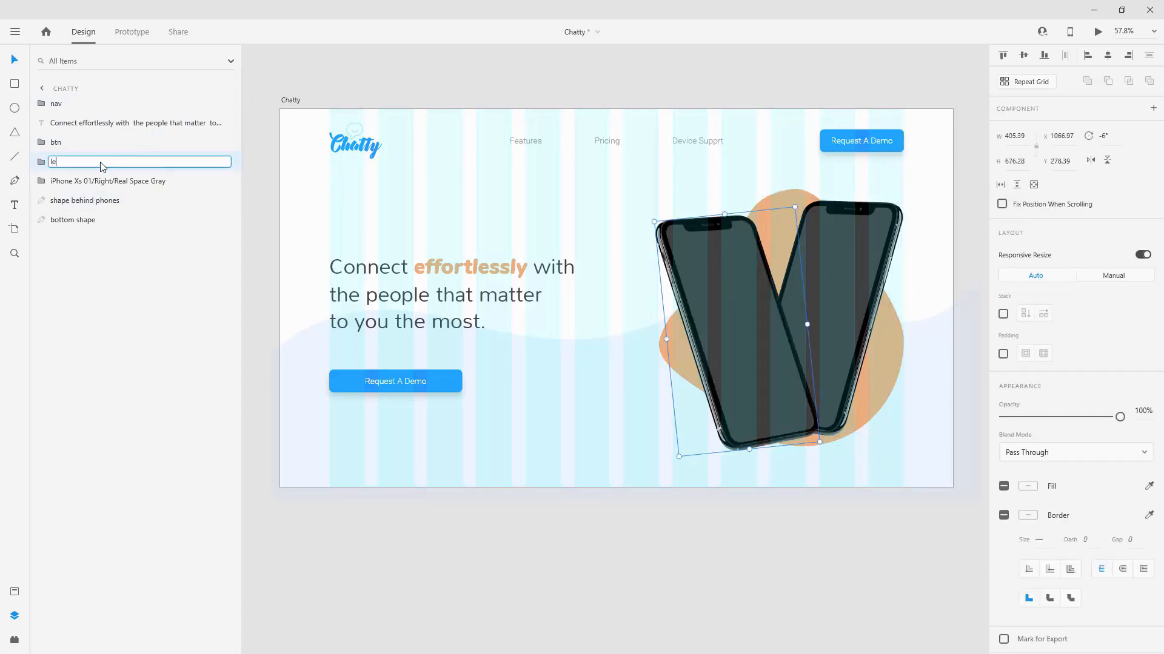
pyautogui.write('ft phone')
pyautogui.press('Return')
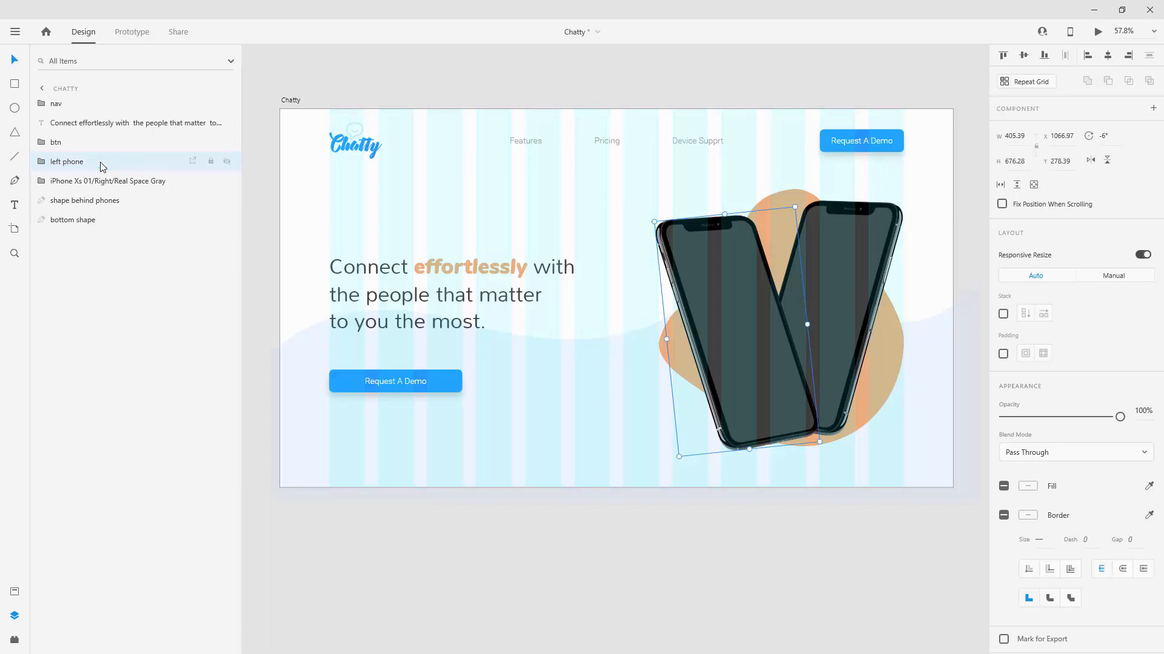
# Rename the iPhone Xs 01/Right/Real Space Gray layer as right phone
pyautogui.doubleClick(99, 180)
pyautogui.write('right phones')
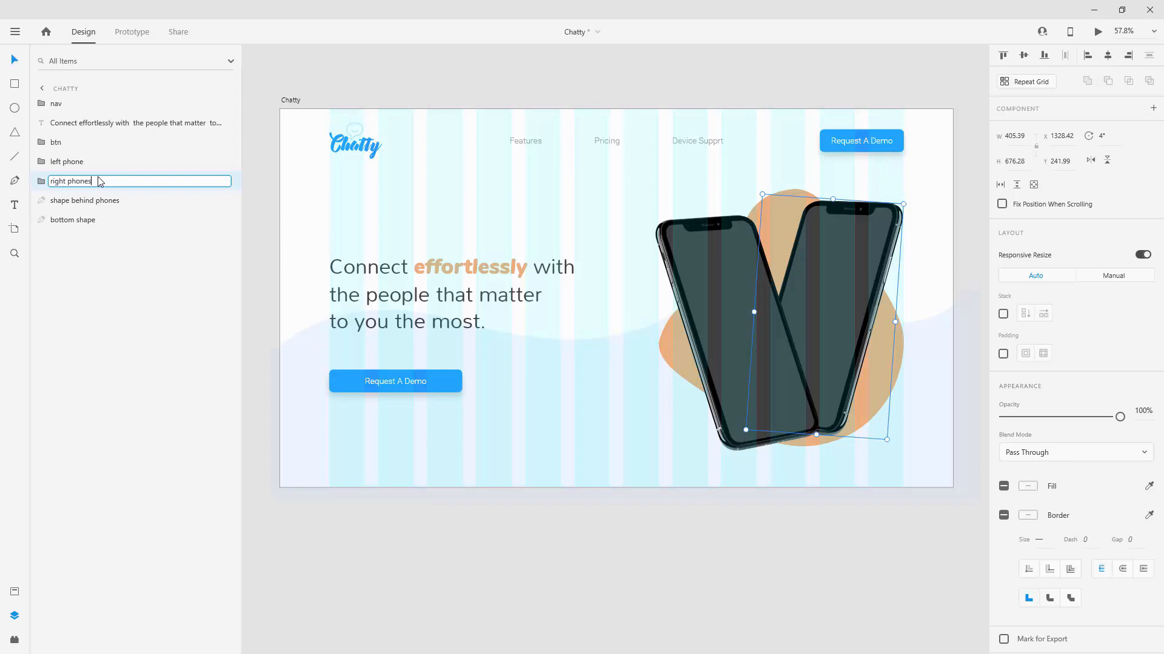
pyautogui.press('Return')
pyautogui.doubleClick(86, 182)
pyautogui.press('Right')
pyautogui.press('Return')
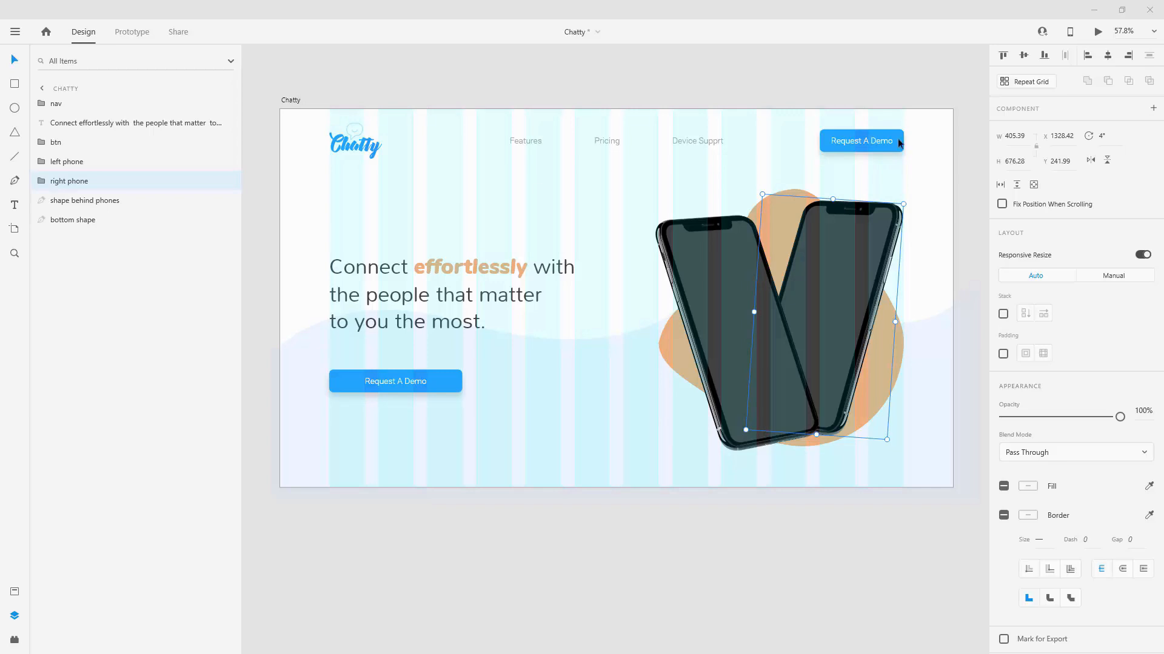
# Paste the copied small shapes group into the Chatty artboard and reorder it between the btn and left phone layers
pyautogui.press('Escape')
pyautogui.hotkey('ctrl', 'v')
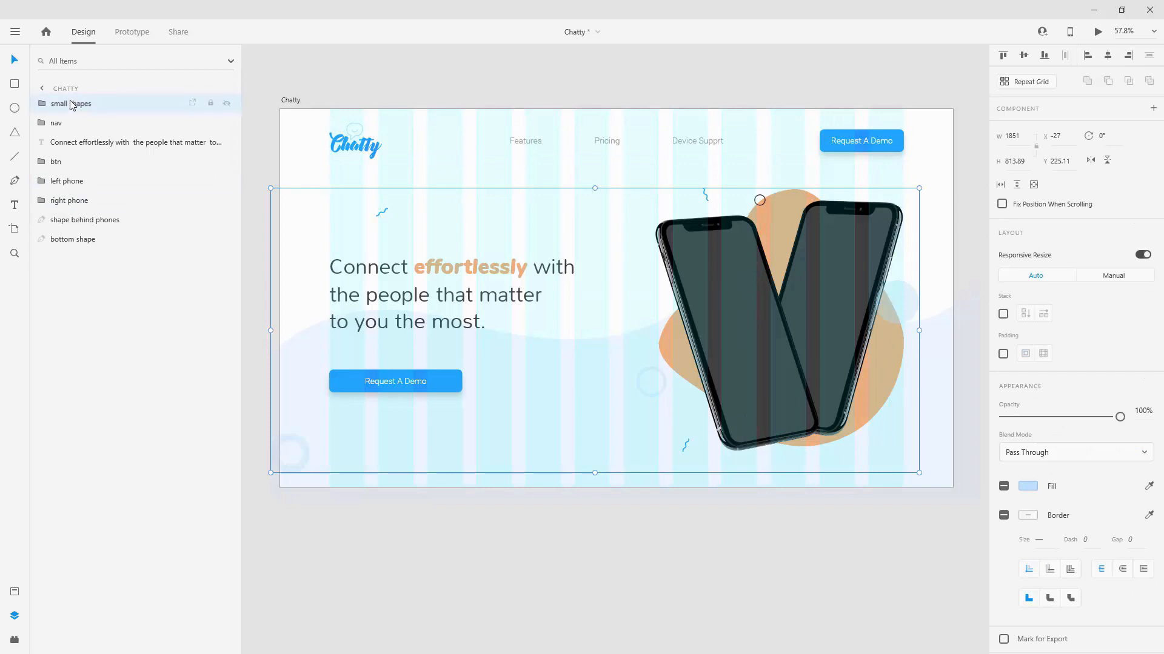
pyautogui.moveTo(78, 103); pyautogui.dragTo(71, 172)
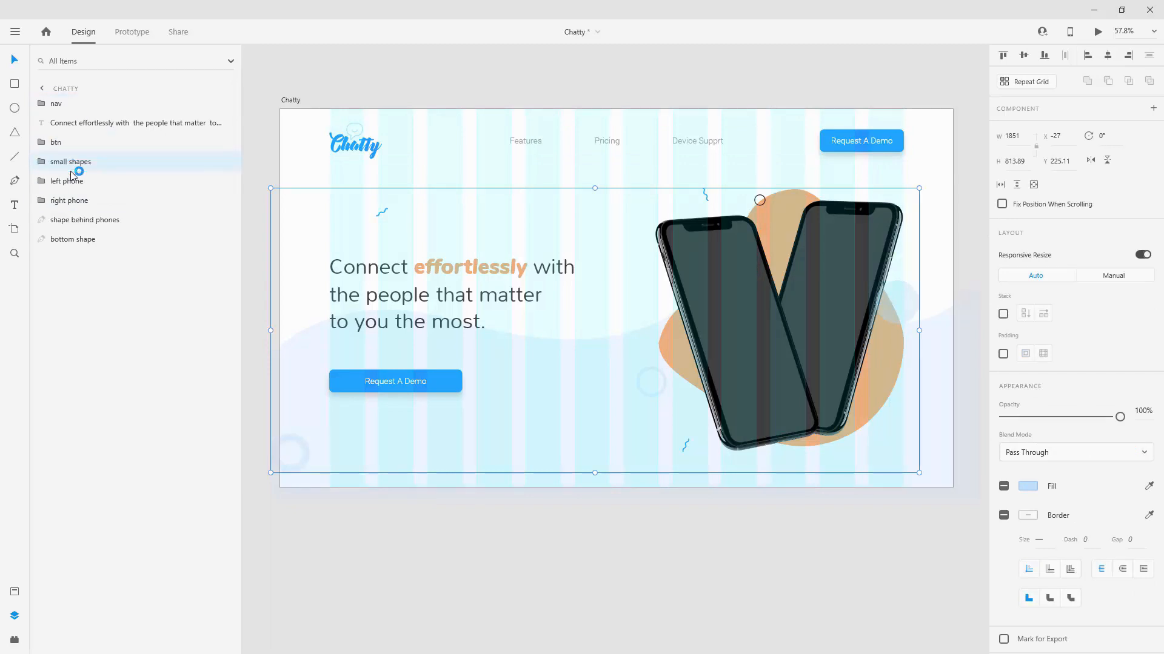
# Hide the Chatty artboard's layout grid
pyautogui.click(382, 65)
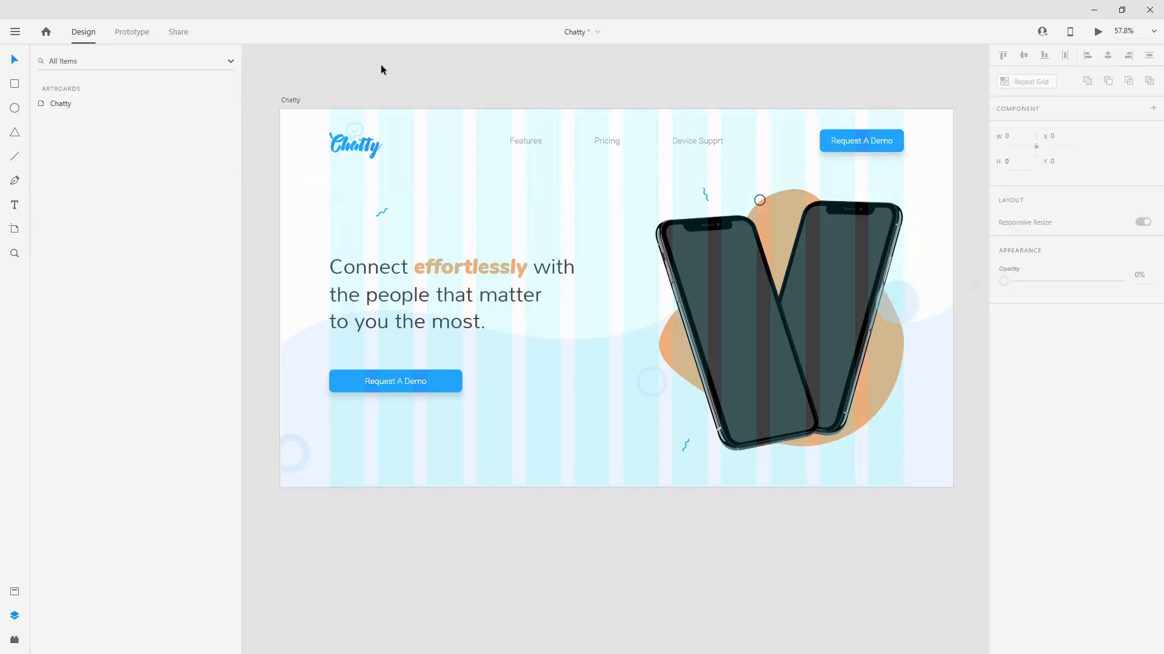
pyautogui.click(290, 99)
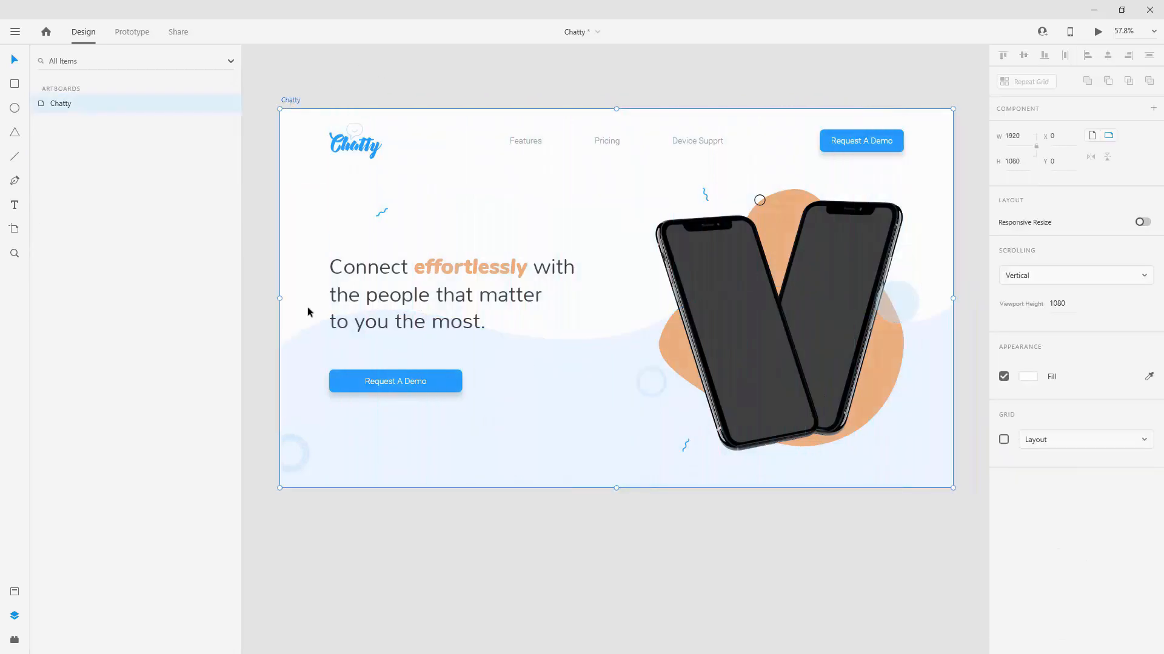
# Draw a wavy open path about 33 by 21 px with the Pen tool, just above the squiggle over the headline
pyautogui.click(383, 216)
pyautogui.scroll(3, 364, 211)
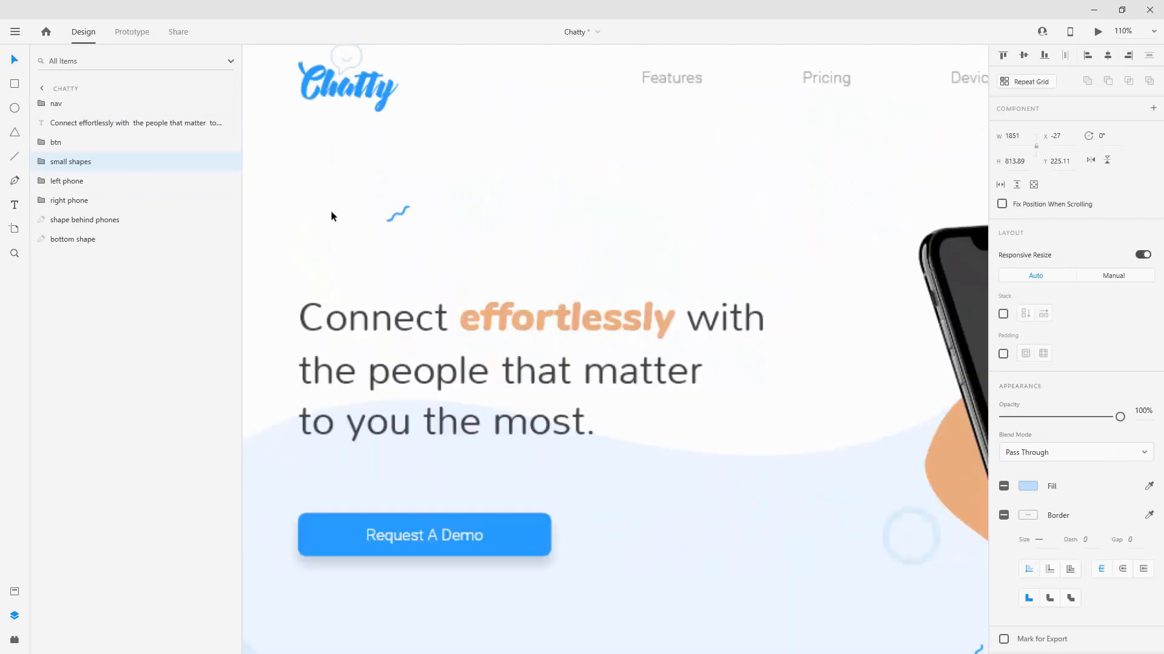
pyautogui.scroll(12, 335, 216)
pyautogui.scroll(-5, 470, 224)
pyautogui.click(14, 180)
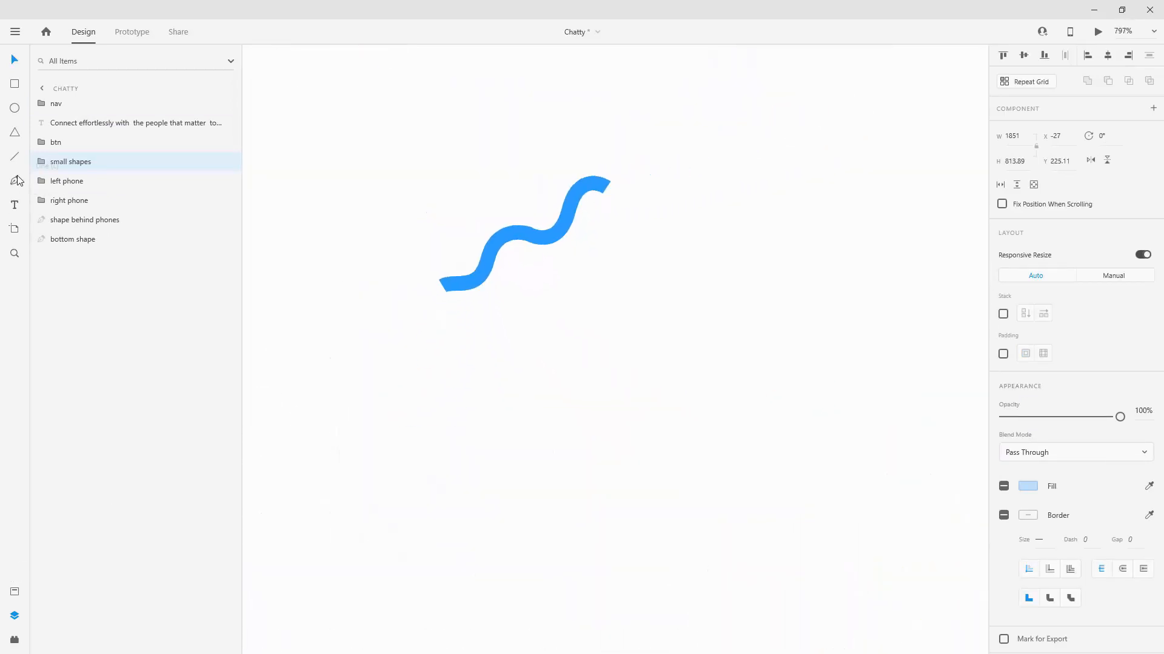
pyautogui.click(423, 231)
pyautogui.moveTo(473, 196); pyautogui.dragTo(603, 143)
pyautogui.press('Escape')
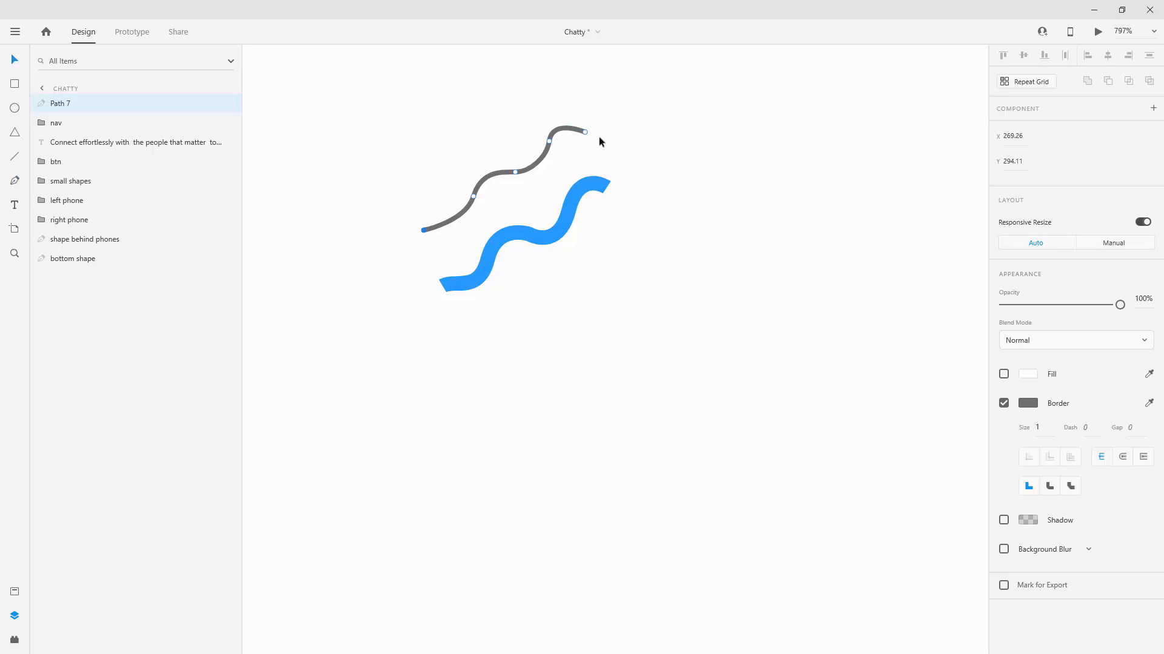
# Try border sizes 3 and 10 on the new wavy path and settle on 3
pyautogui.click(1041, 430)
pyautogui.write('3')
pyautogui.press('Return')
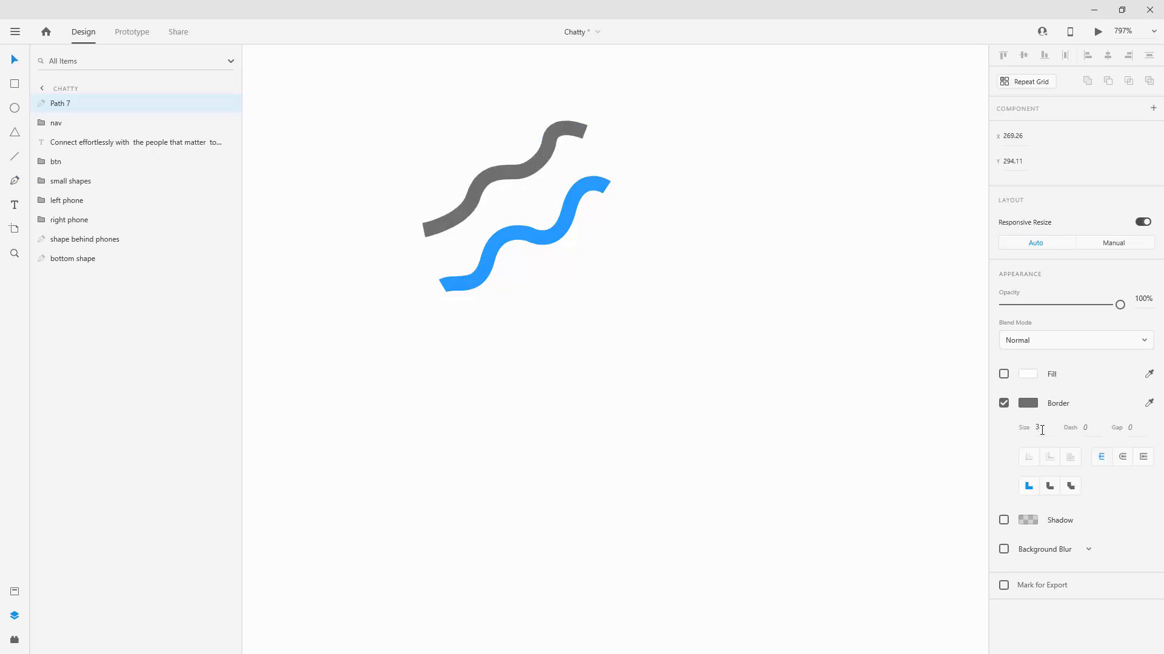
pyautogui.write('10')
pyautogui.press('Return')
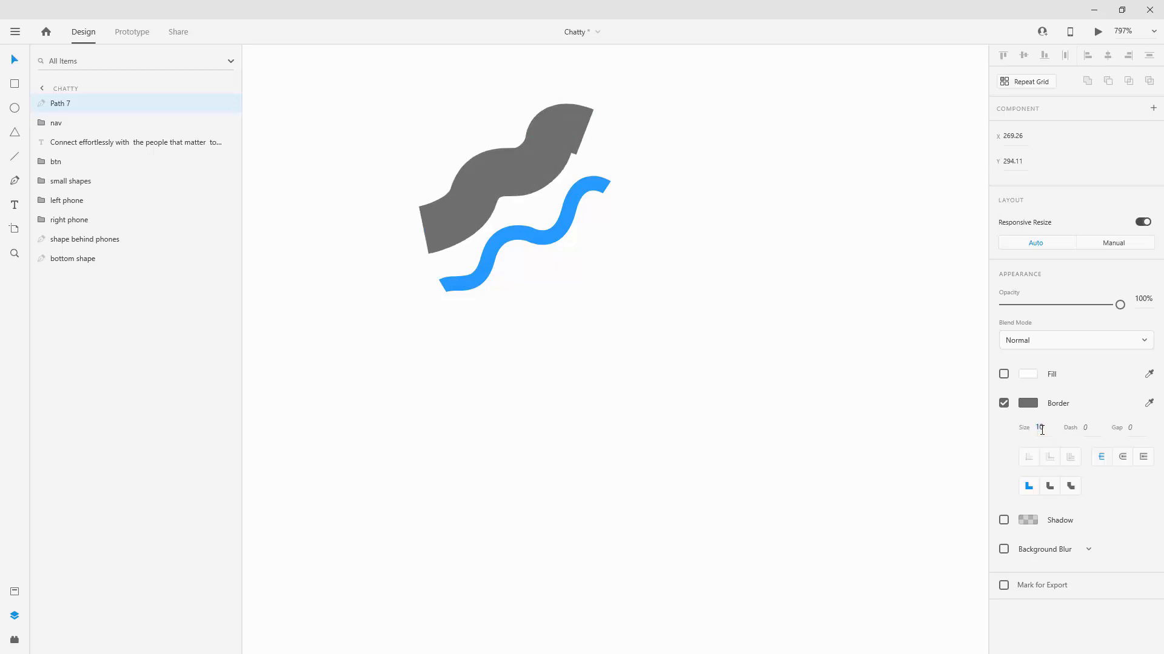
pyautogui.write('3')
pyautogui.press('Return')
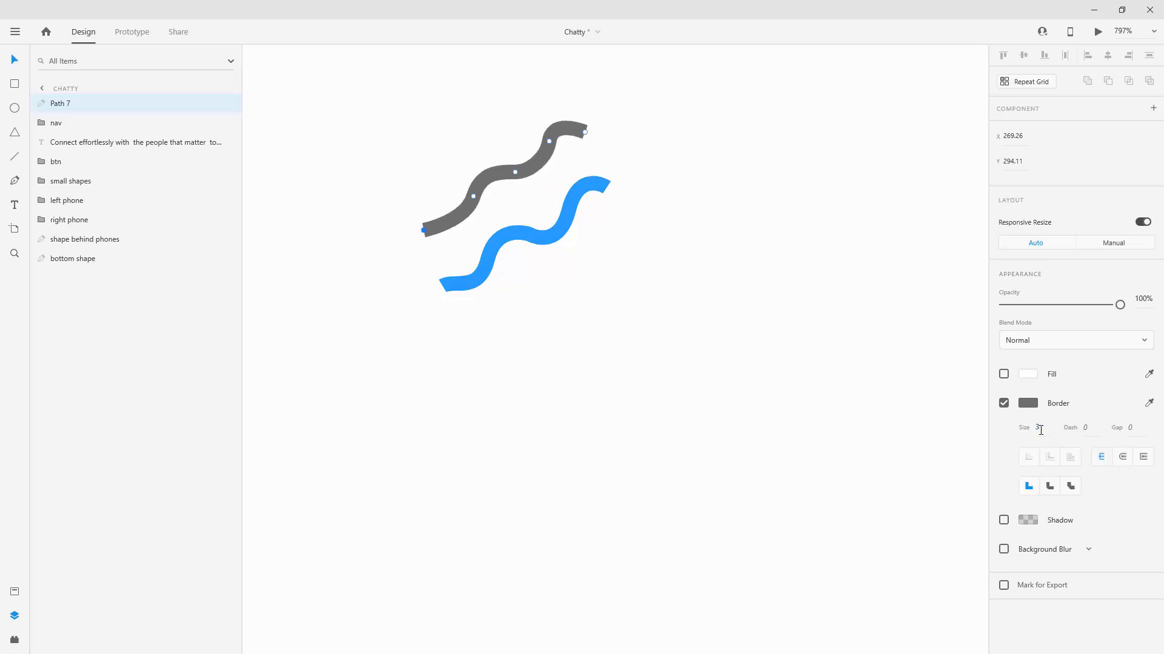
# Color the wavy path's border with the saved main blue, and delete the path
pyautogui.click(21, 598)
pyautogui.click(1149, 403)
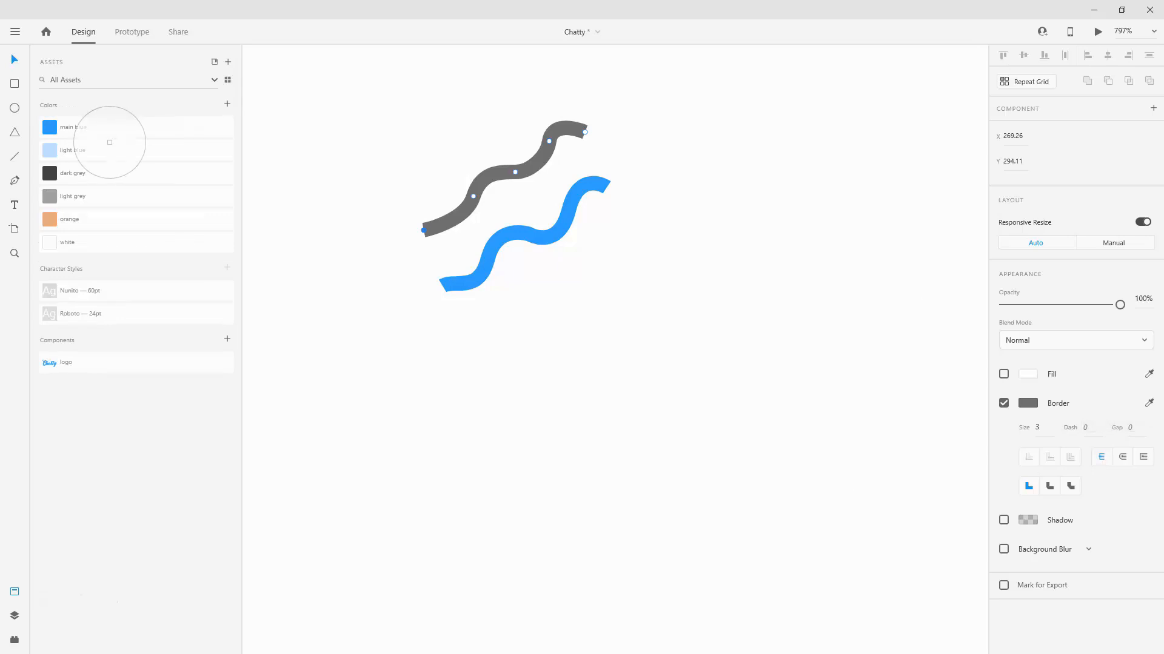
pyautogui.click(51, 127)
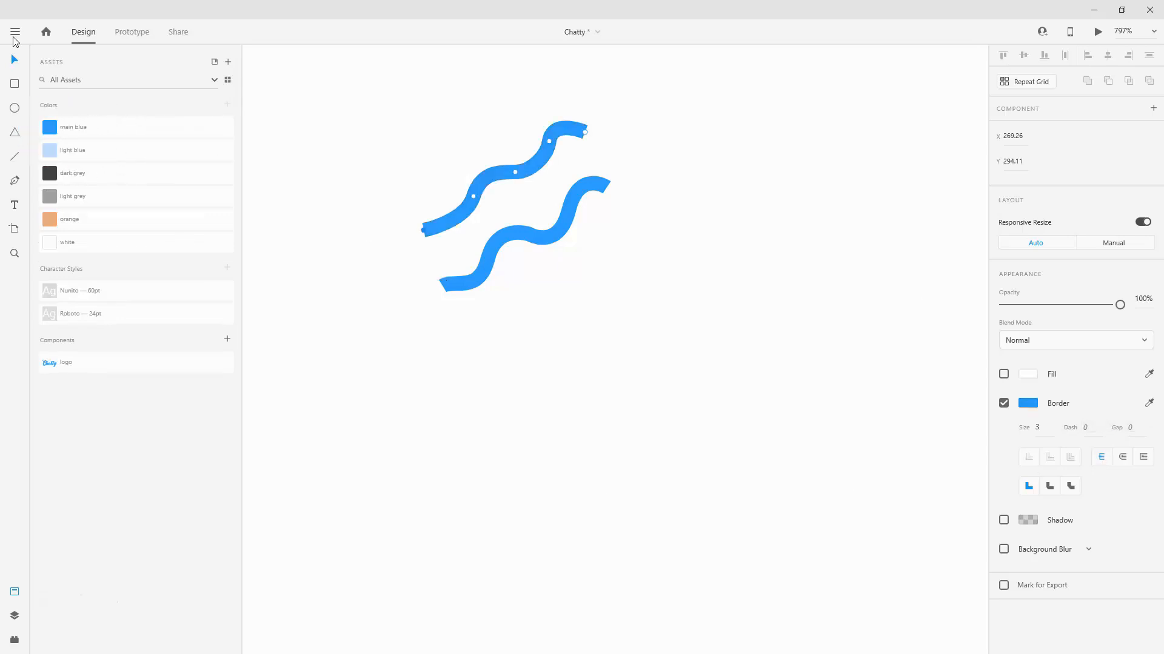
pyautogui.press('Escape')
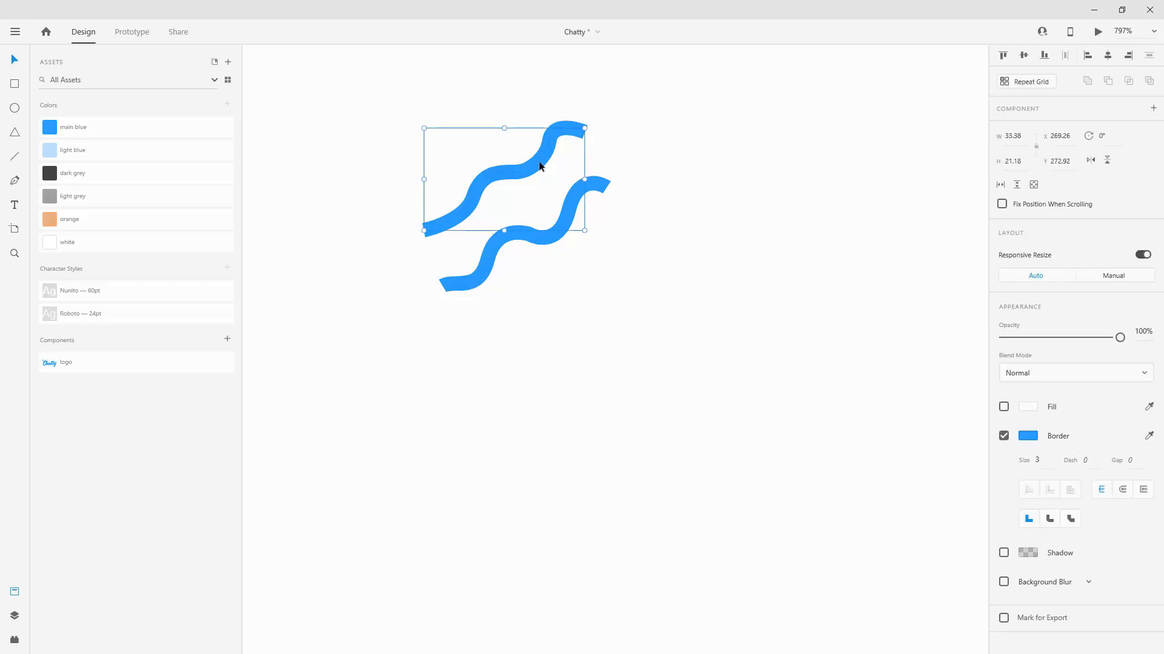
pyautogui.press('Delete')
# Draw an 82 by 82 px circle below the hero demo button, without fill and with a border size of 20
pyautogui.scroll(-10, 678, 228)
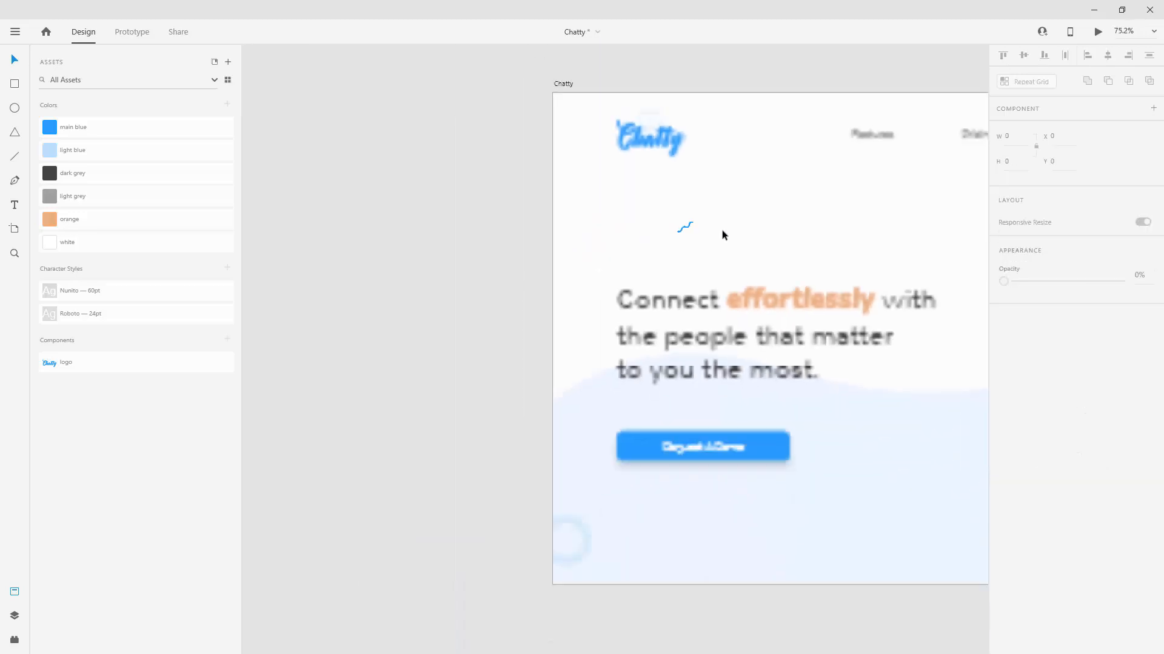
pyautogui.scroll(5, 572, 567)
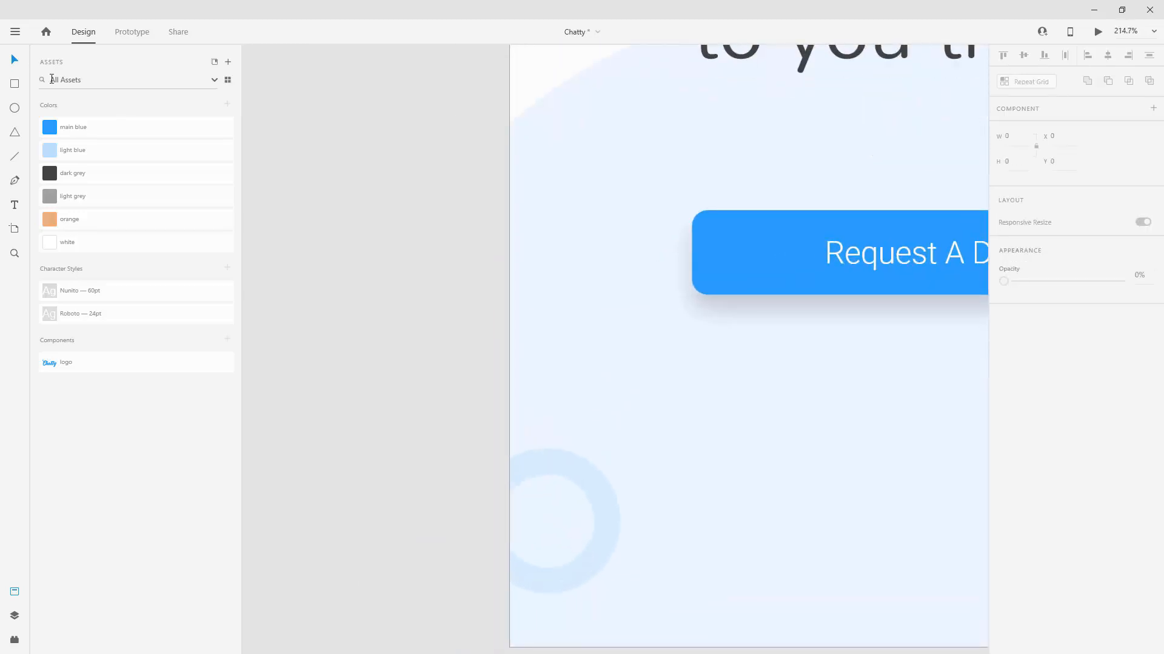
pyautogui.click(13, 108)
pyautogui.moveTo(653, 353)
pyautogui.mouseDown()
pyautogui.moveTo(794, 485)
pyautogui.moveTo(760, 460)
pyautogui.mouseUp()
pyautogui.click(1004, 407)
pyautogui.click(1049, 464)
pyautogui.write('20')
pyautogui.press('Return')
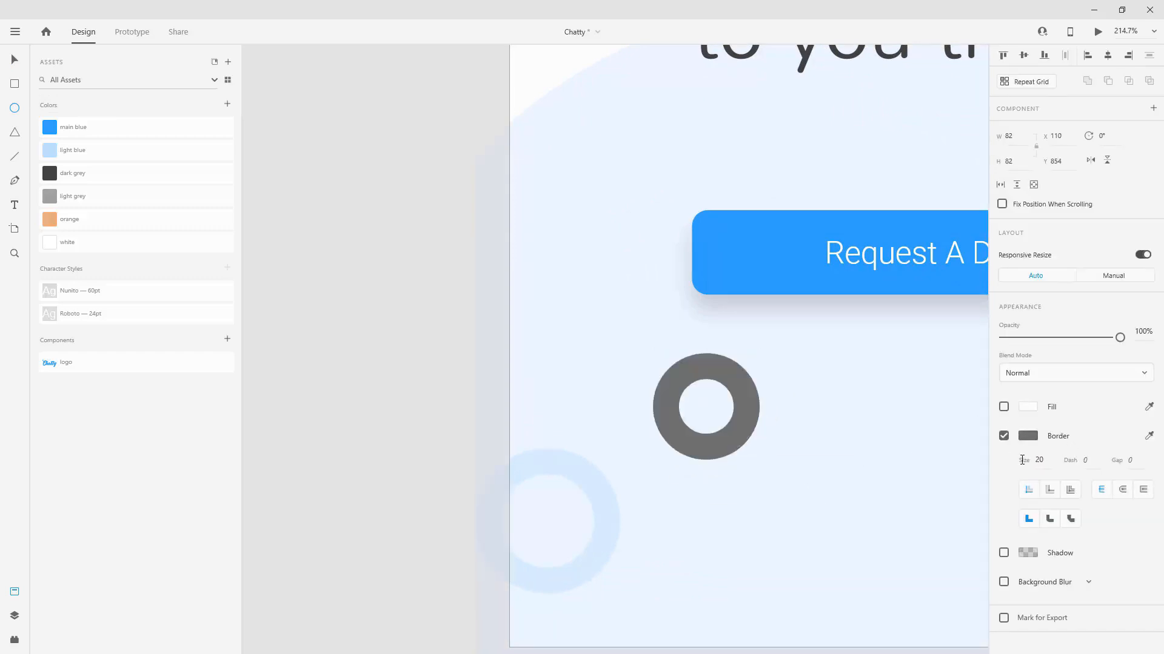
# Give the circle a light blue border at 31% opacity, and delete the circle
pyautogui.click(1149, 436)
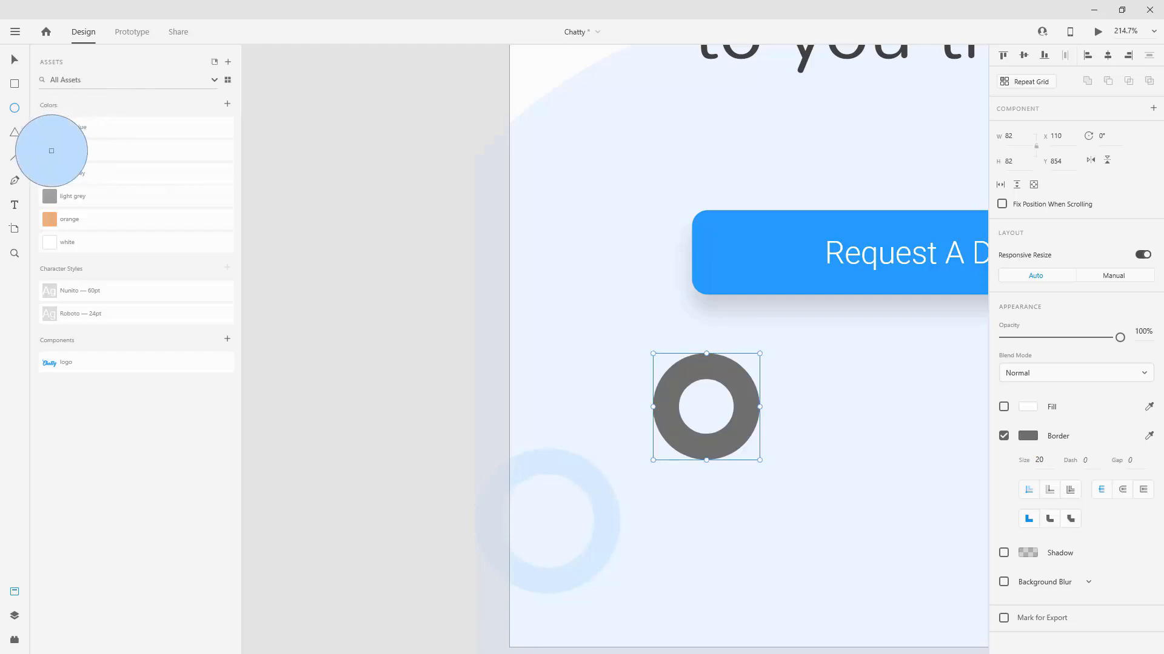
pyautogui.click(53, 151)
pyautogui.click(694, 362)
pyautogui.click(1040, 338)
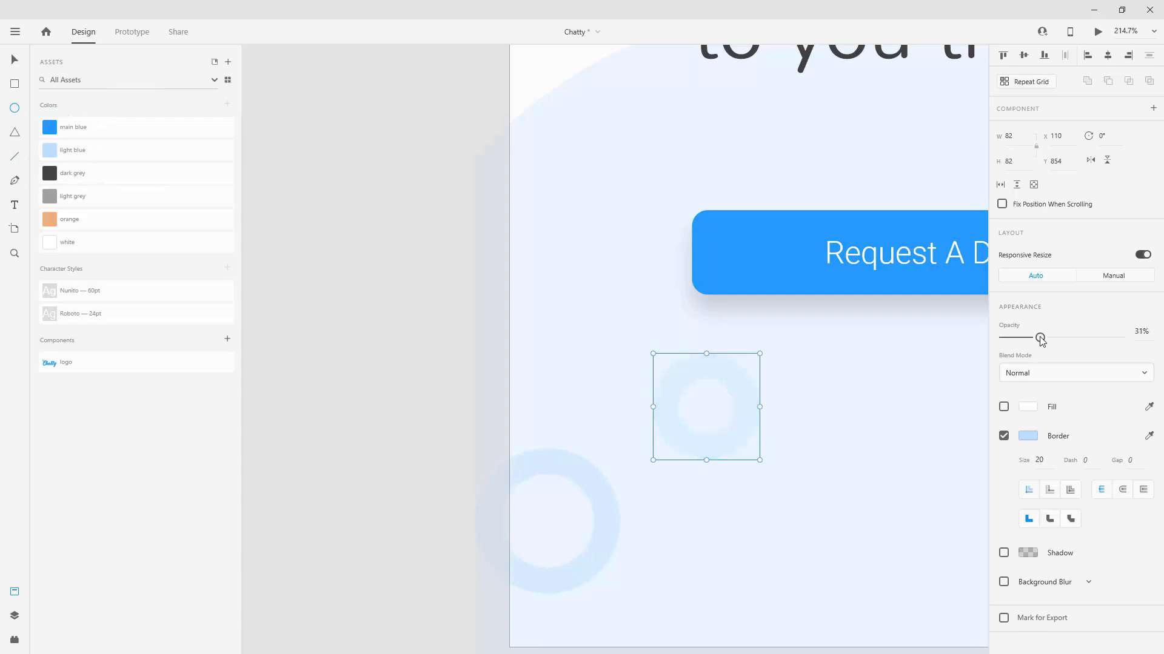
pyautogui.press('Escape')
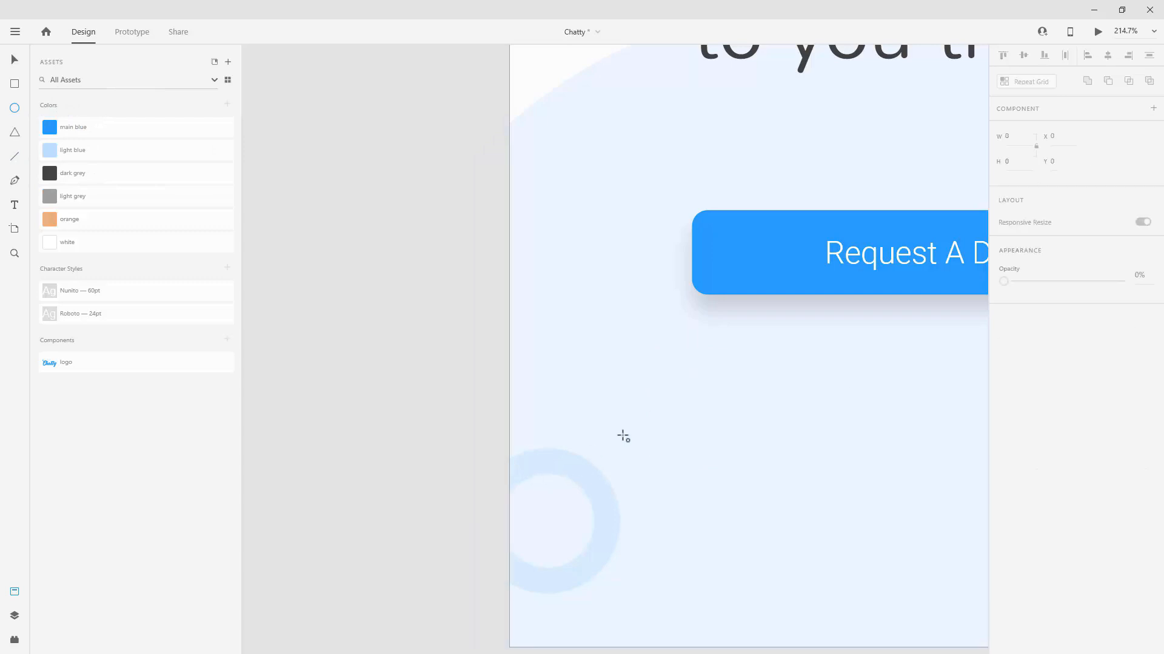
# Select the translucent light blue circle inside the small shapes group, beside the right phone, to examine its settings
pyautogui.scroll(-10, 387, 327)
pyautogui.scroll(10, 730, 219)
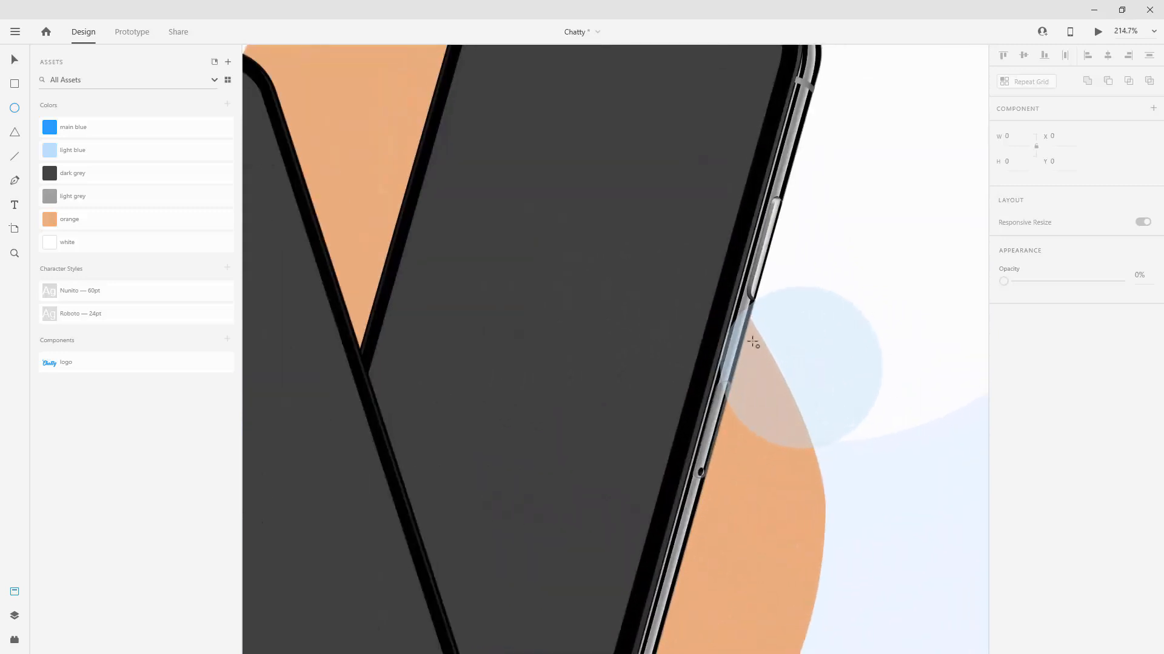
pyautogui.press('v')
pyautogui.click(824, 351)
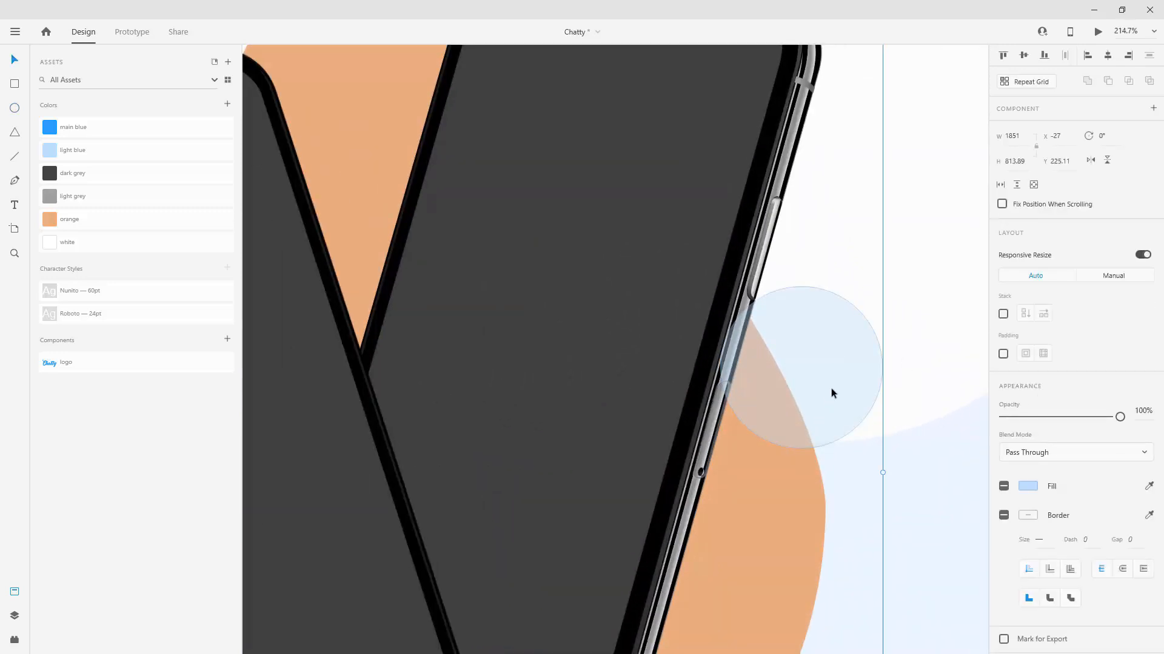
pyautogui.click(826, 400)
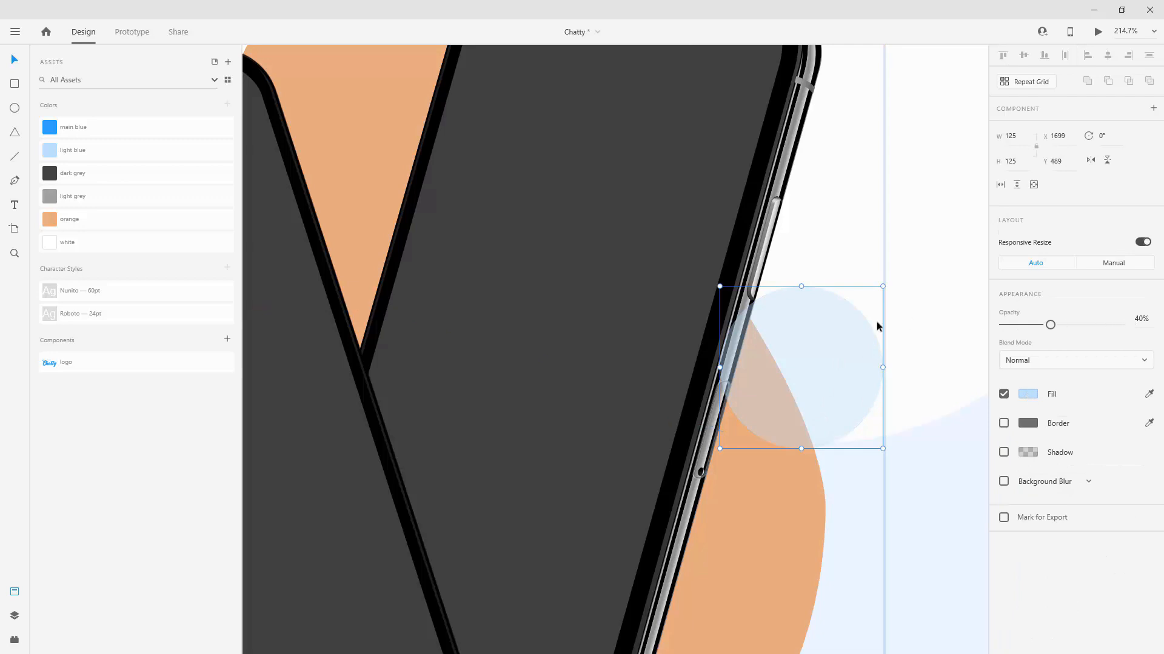
# Move the small ring over the blob's left edge at X 1038, Y 633, and the squiggle below it to X 1161.4, Y 879.26, rotated 134°
pyautogui.scroll(-5, 816, 337)
pyautogui.scroll(-2, 820, 338)
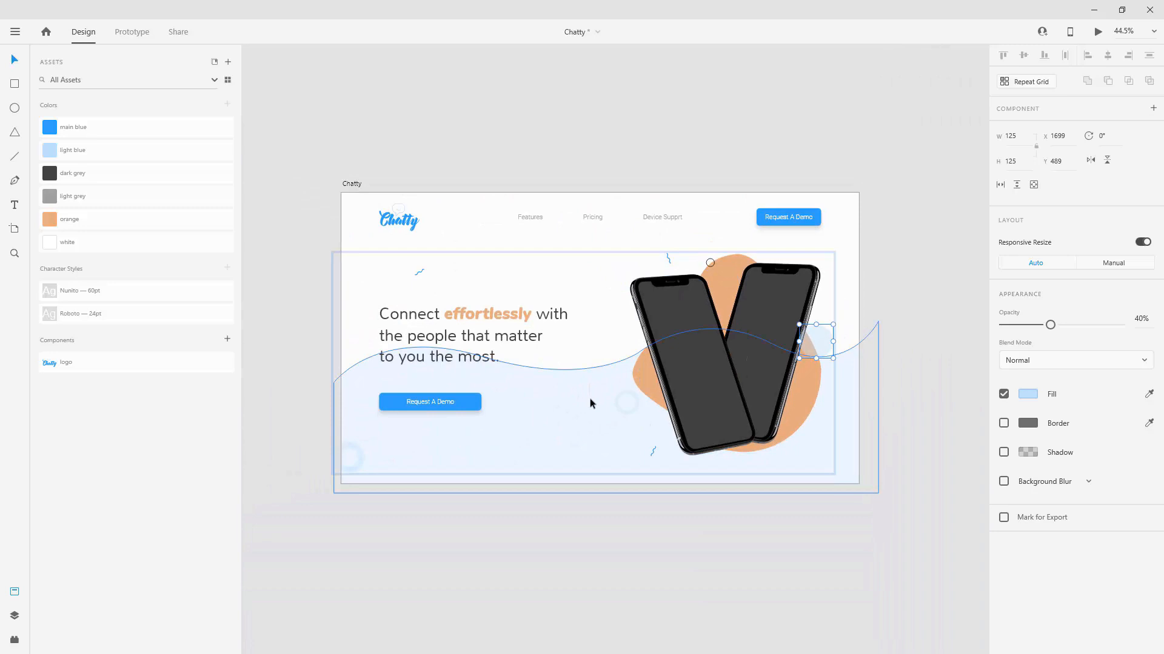
pyautogui.scroll(5, 628, 390)
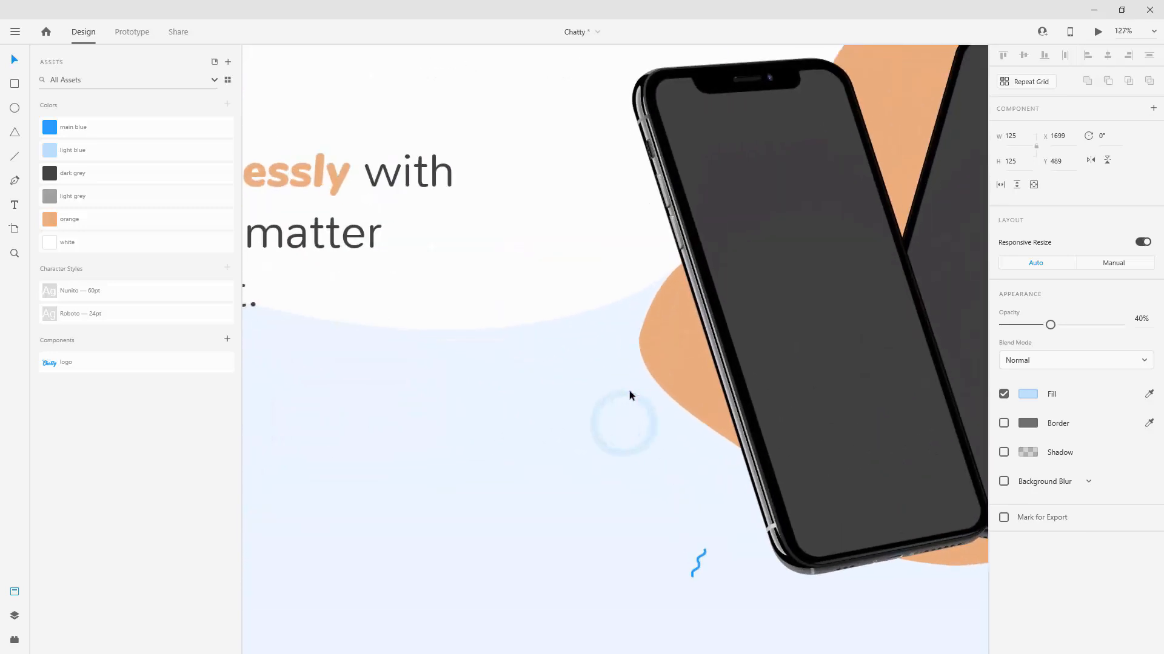
pyautogui.moveTo(645, 401)
pyautogui.mouseDown()
pyautogui.moveTo(671, 374)
pyautogui.moveTo(661, 323)
pyautogui.mouseUp()
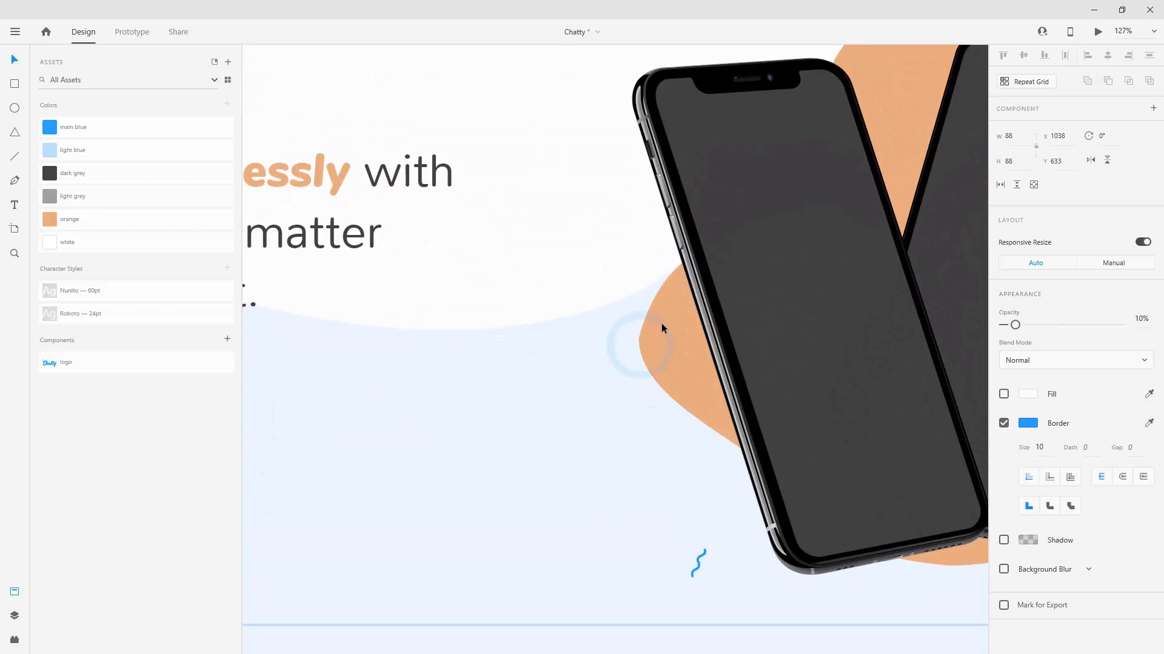
pyautogui.click(703, 558)
pyautogui.moveTo(703, 559)
pyautogui.mouseDown()
pyautogui.moveTo(702, 523)
pyautogui.moveTo(682, 494)
pyautogui.moveTo(717, 511)
pyautogui.moveTo(730, 500)
pyautogui.mouseUp()
# Move the small black outlined circle onto the orange blob between the phones, at X 1423, Y 284
pyautogui.scroll(-4, 642, 486)
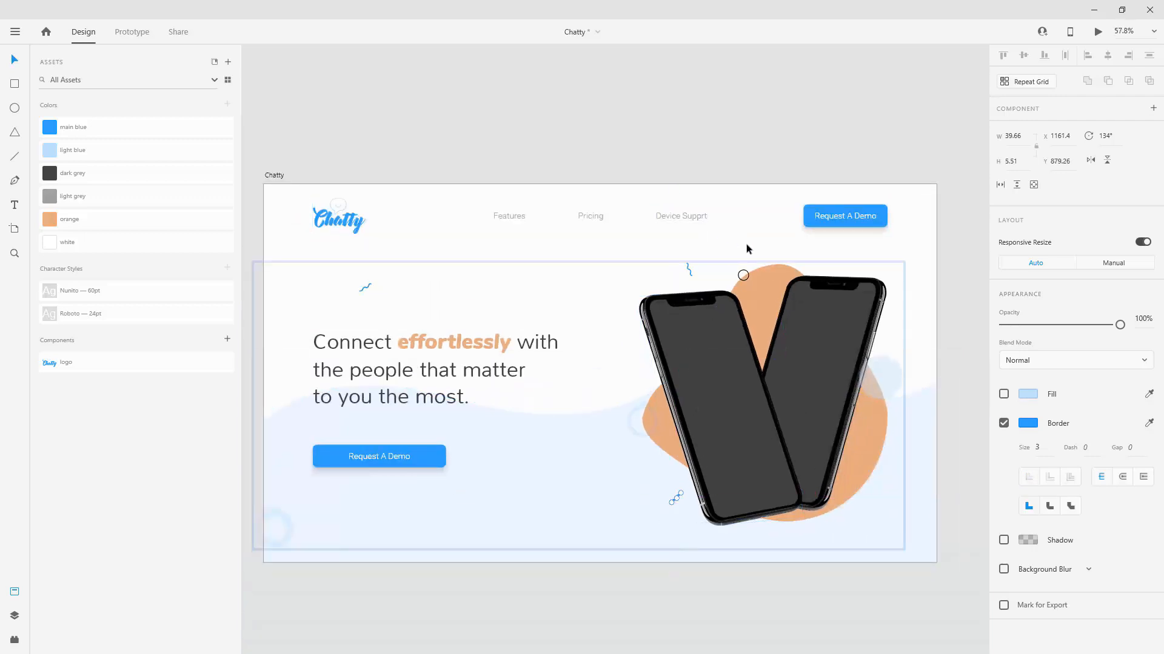
pyautogui.scroll(8, 722, 252)
pyautogui.click(668, 311)
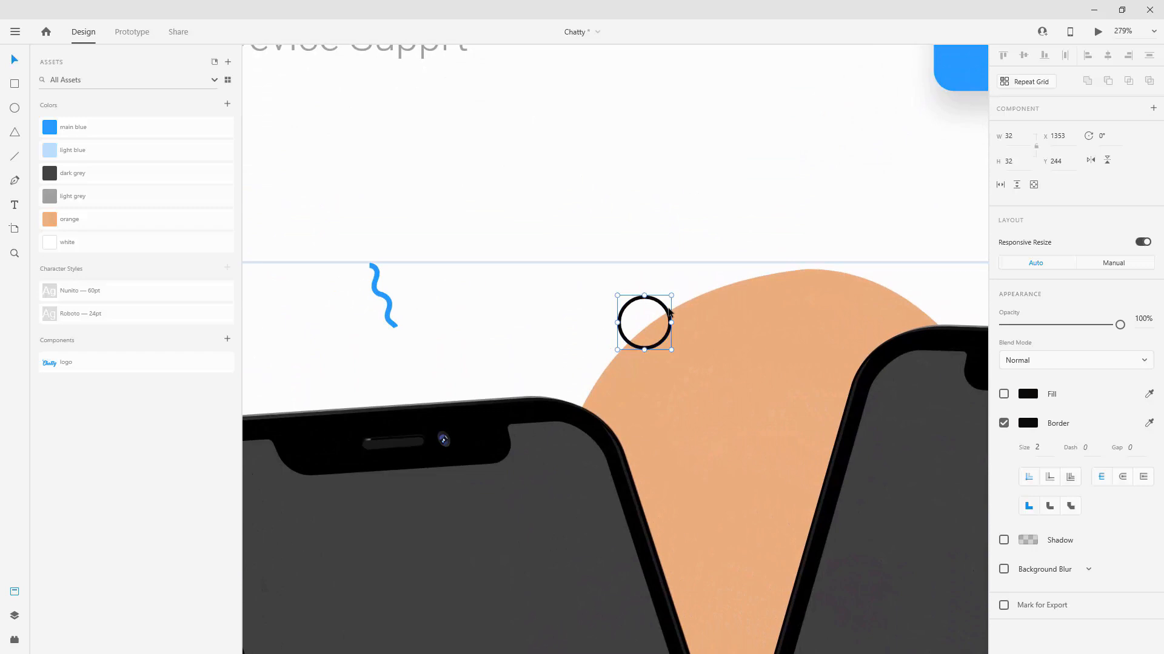
pyautogui.moveTo(673, 317); pyautogui.dragTo(791, 385)
# Move the squiggle above the left phone to X 1258.66, Y 213.3 and rotate it to 37°
pyautogui.scroll(-5, 488, 274)
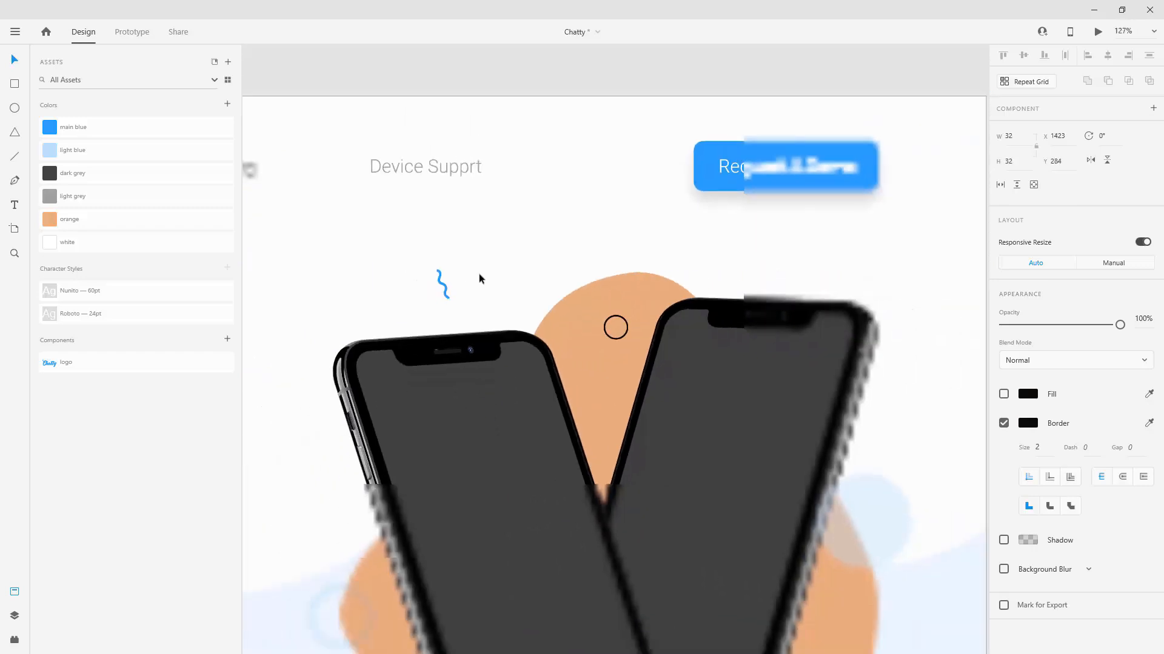
pyautogui.click(444, 288)
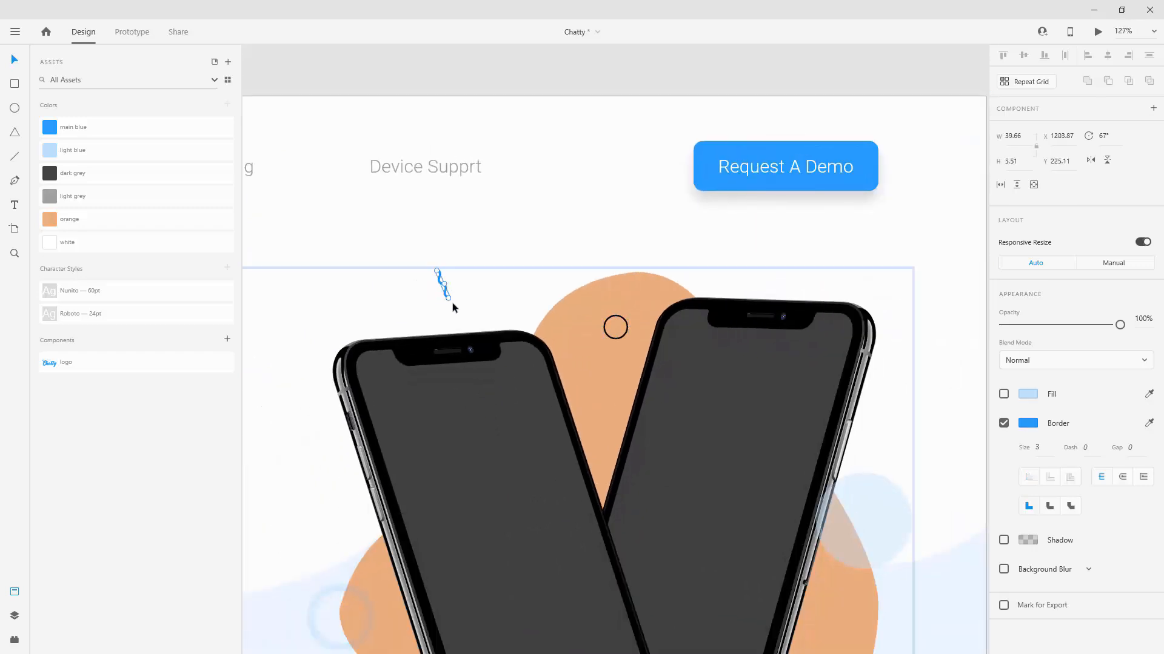
pyautogui.moveTo(454, 296); pyautogui.dragTo(497, 279)
pyautogui.scroll(-4, 497, 279)
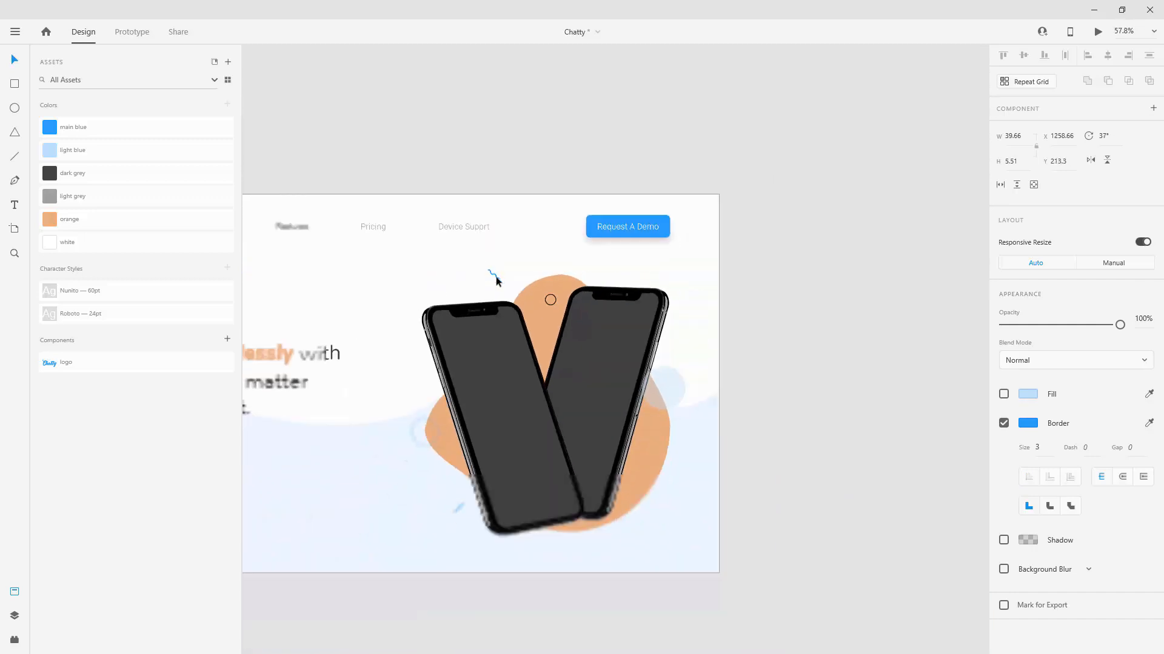
# Move the translucent light blue circle beside the right phone to X 1670, Y 465
pyautogui.click(669, 386)
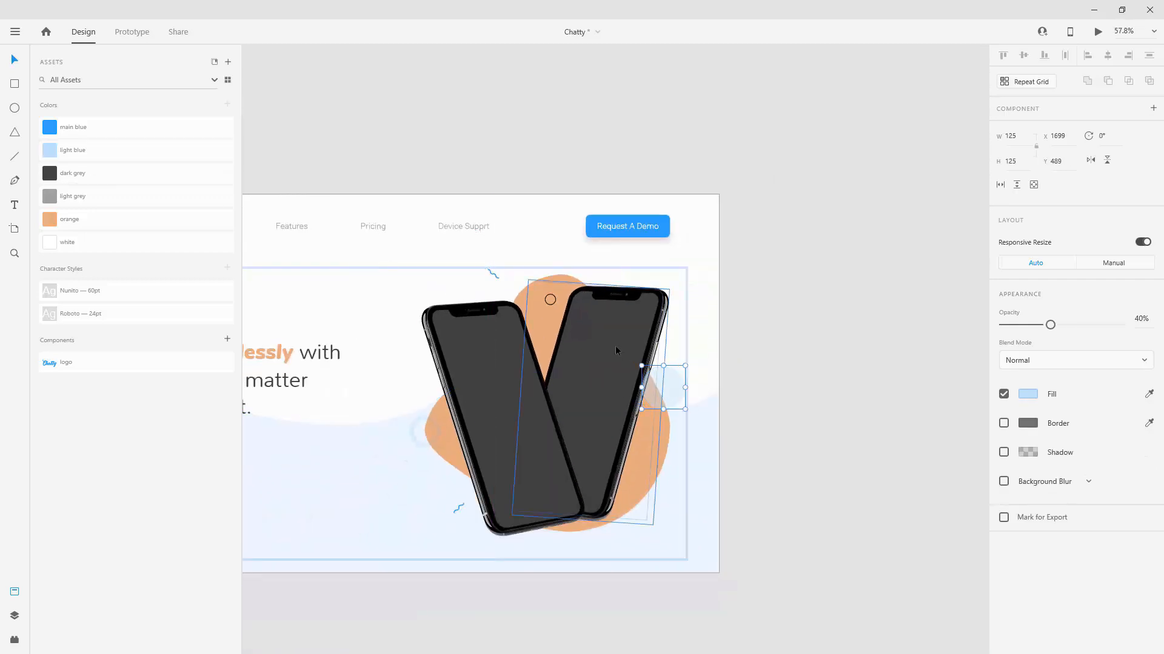
pyautogui.moveTo(669, 385)
pyautogui.mouseDown()
pyautogui.moveTo(659, 393)
pyautogui.moveTo(656, 371)
pyautogui.mouseUp()
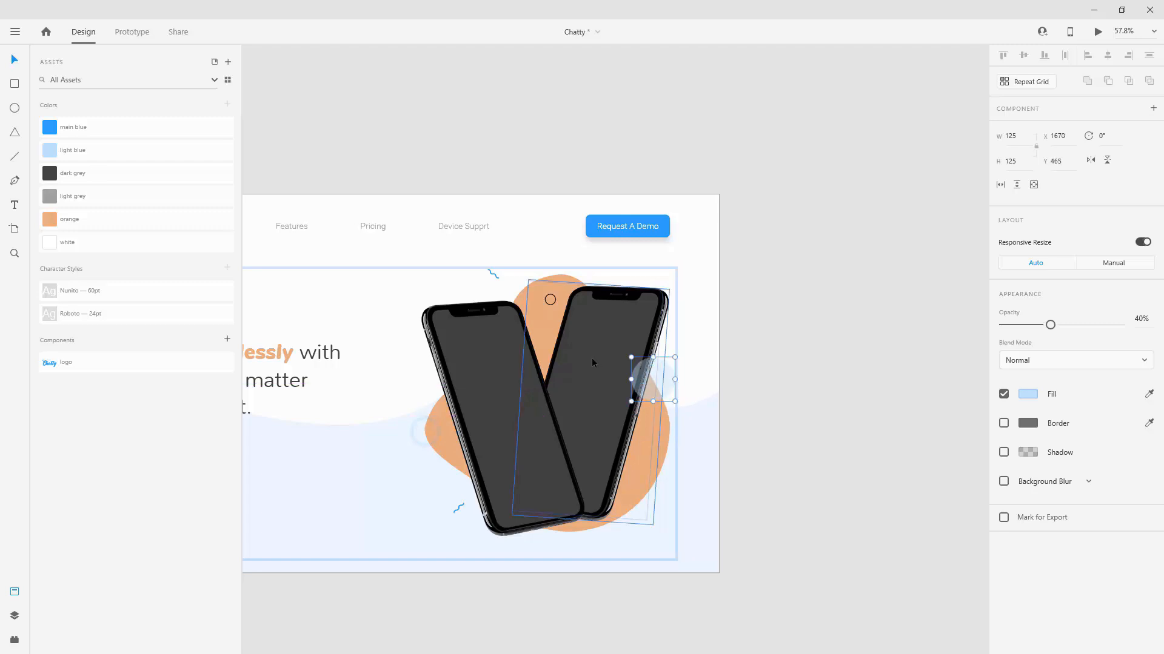
pyautogui.scroll(-3, 594, 359)
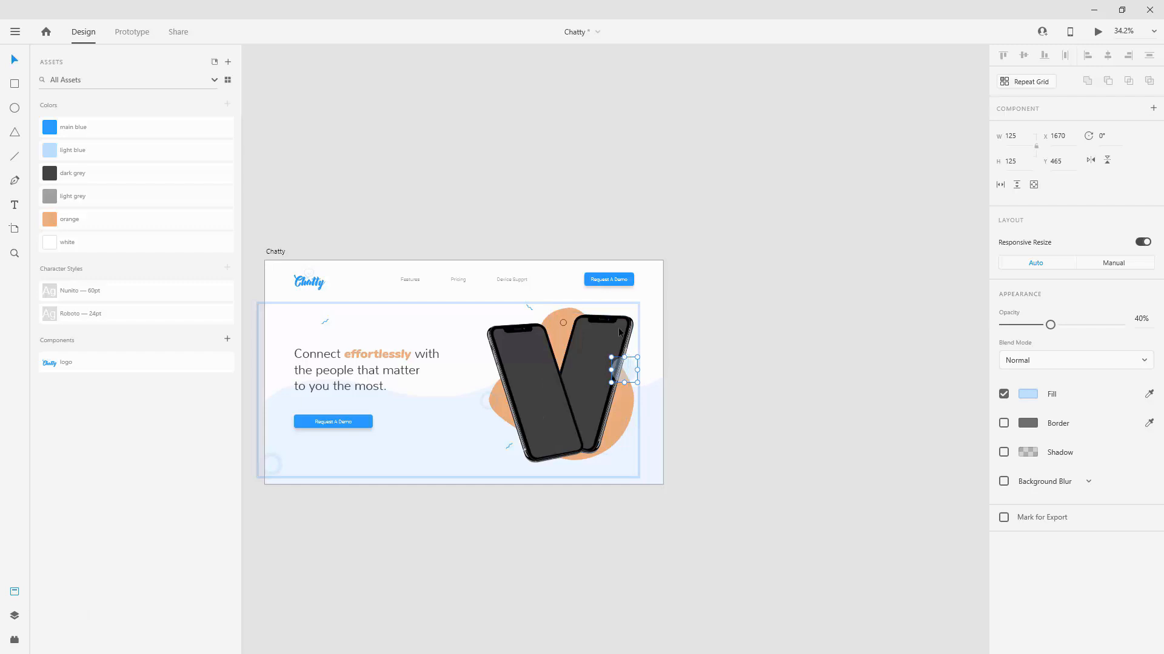
# Reorder the small shapes group below the left phone and right phone groups so it sits behind both phones
pyautogui.click(14, 615)
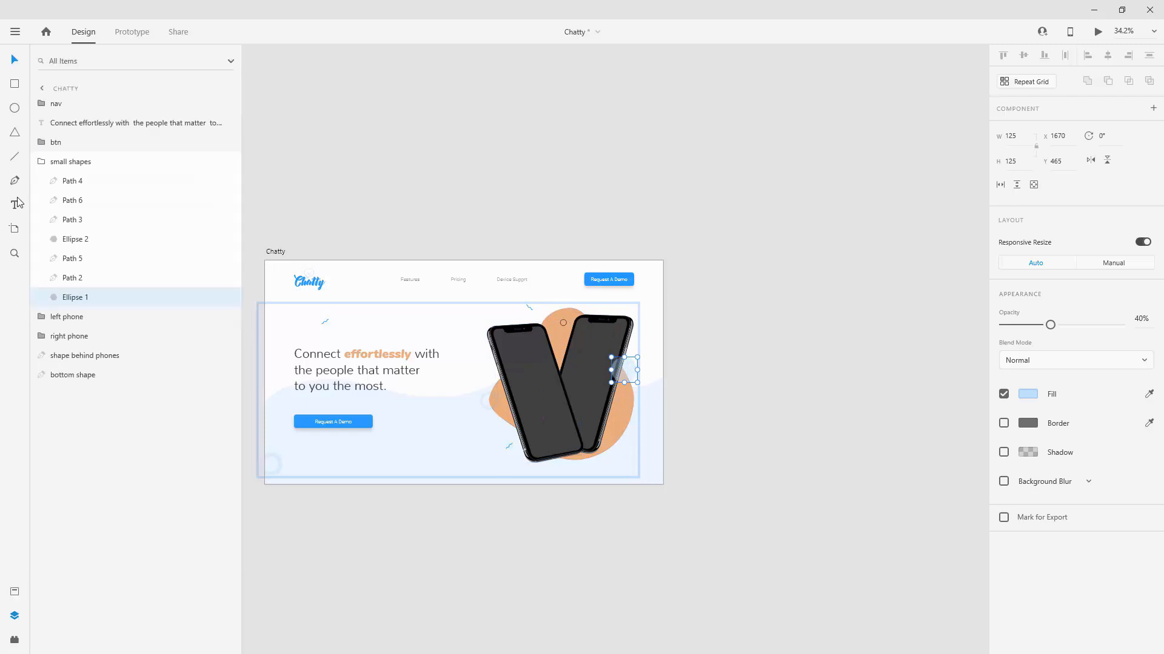
pyautogui.click(48, 161)
pyautogui.moveTo(77, 177); pyautogui.dragTo(73, 208)
pyautogui.click(450, 159)
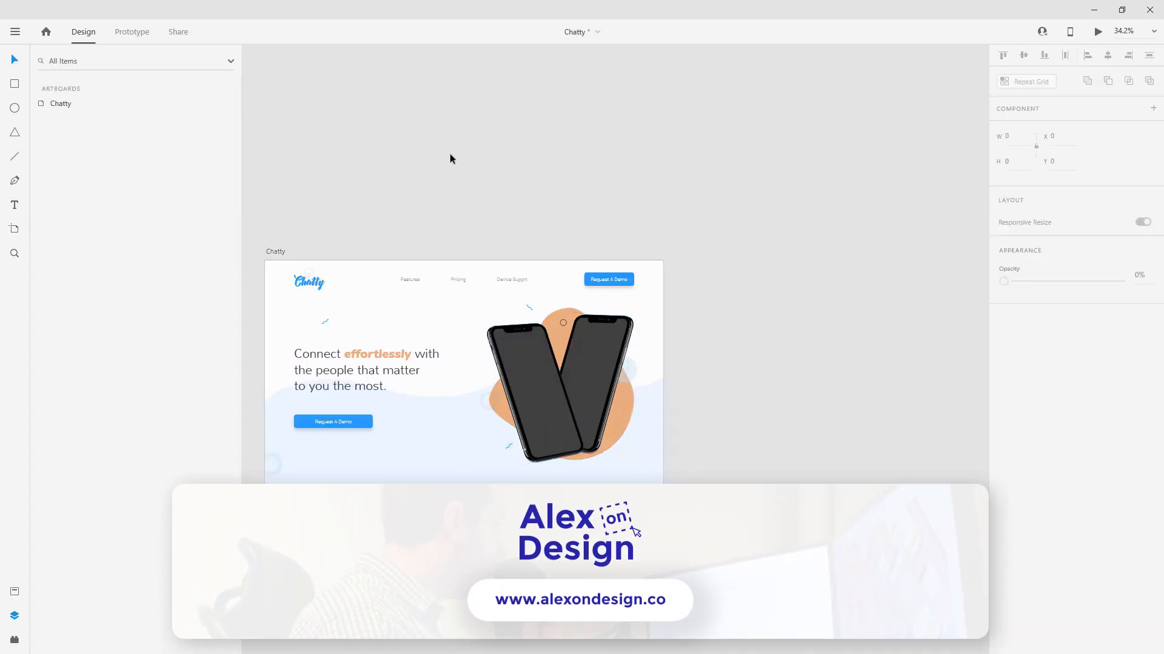
pyautogui.hotkey('ctrl', '0')
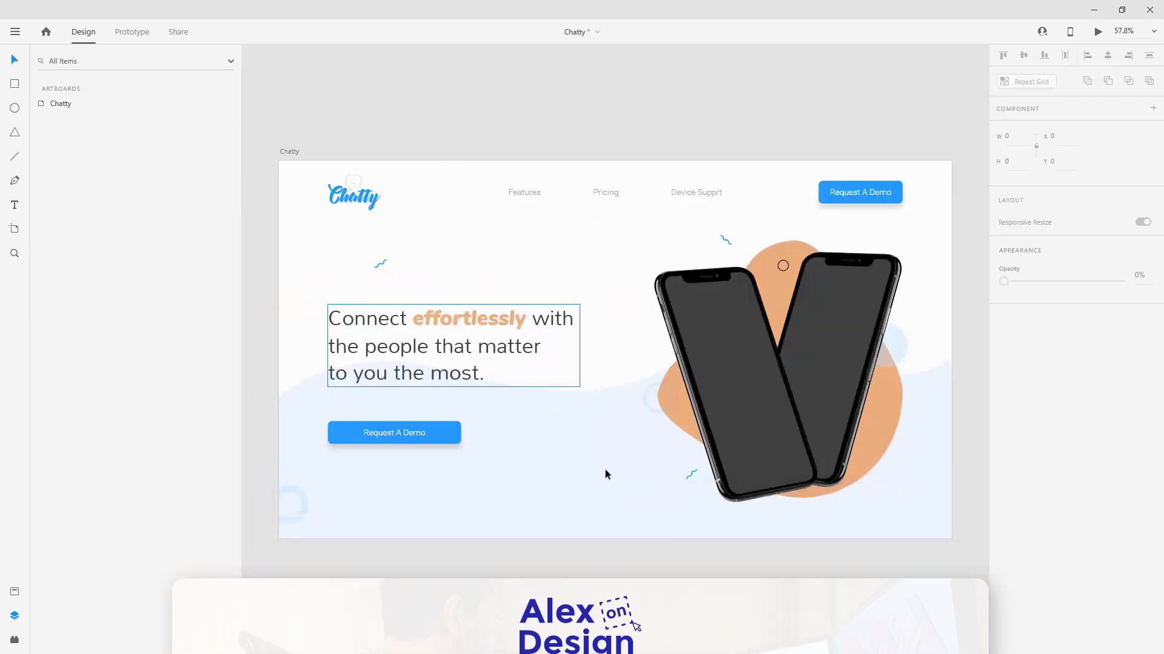
# Move the blue squiggle near the left phone's lower corner to X 1144.4, Y 876.26
pyautogui.scroll(5, 708, 493)
pyautogui.doubleClick(664, 434)
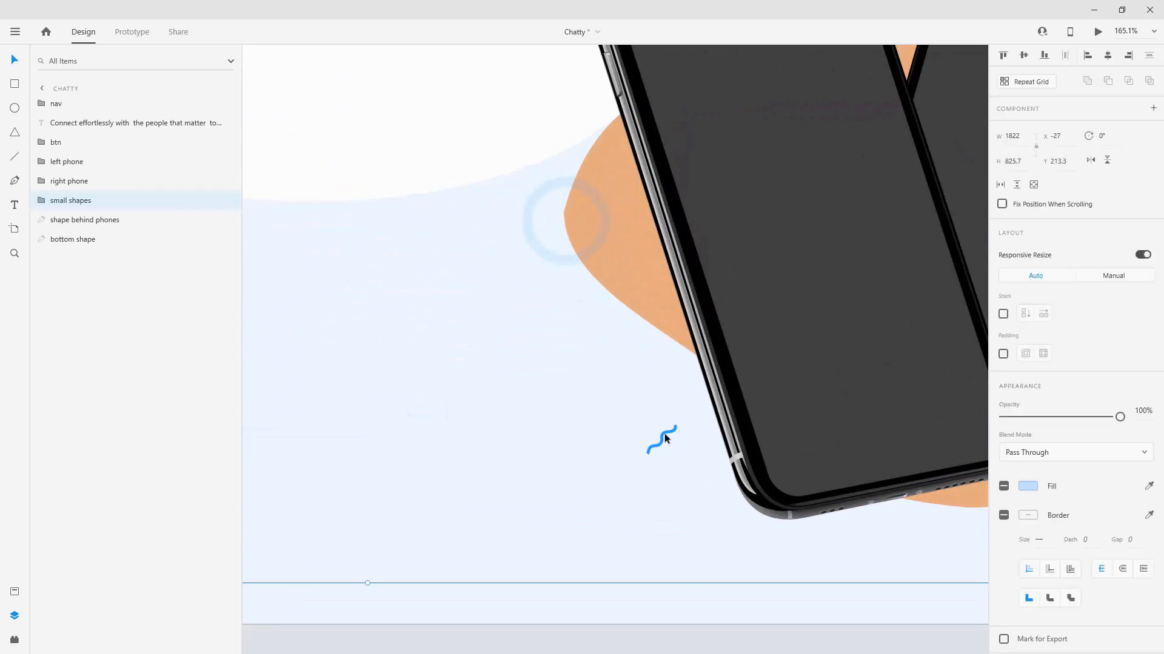
pyautogui.moveTo(666, 434); pyautogui.dragTo(659, 433)
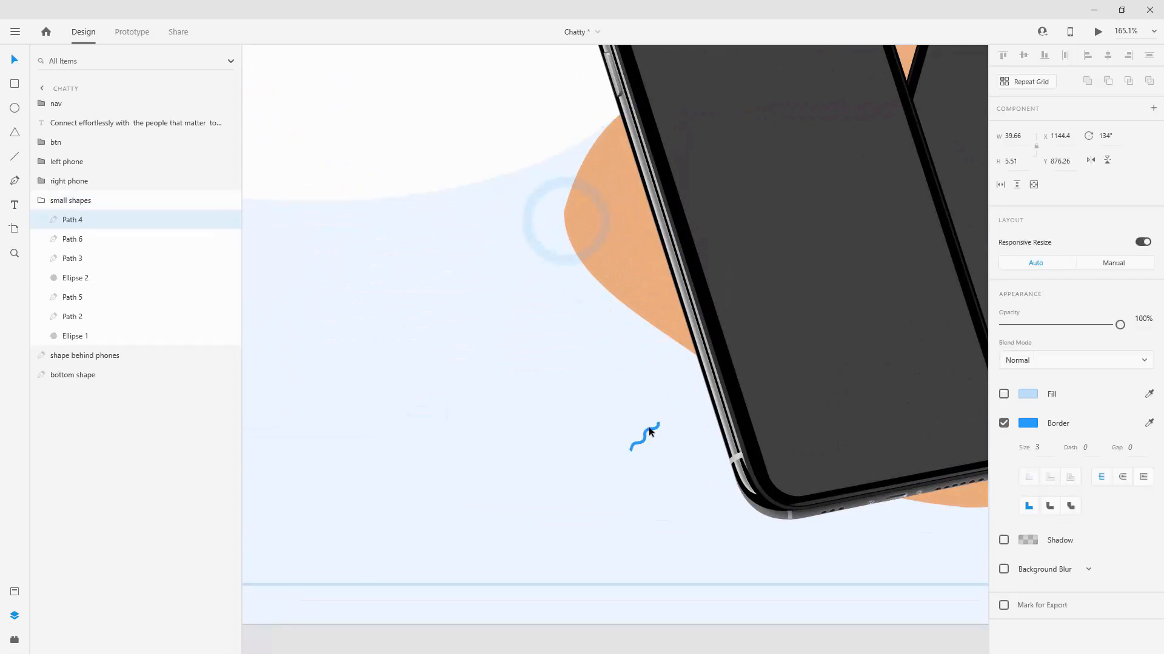
# Move the translucent ring at the orange blob's left edge to X 1029, Y 634 and set its border size to 20
pyautogui.click(581, 186)
pyautogui.moveTo(578, 192); pyautogui.dragTo(579, 191)
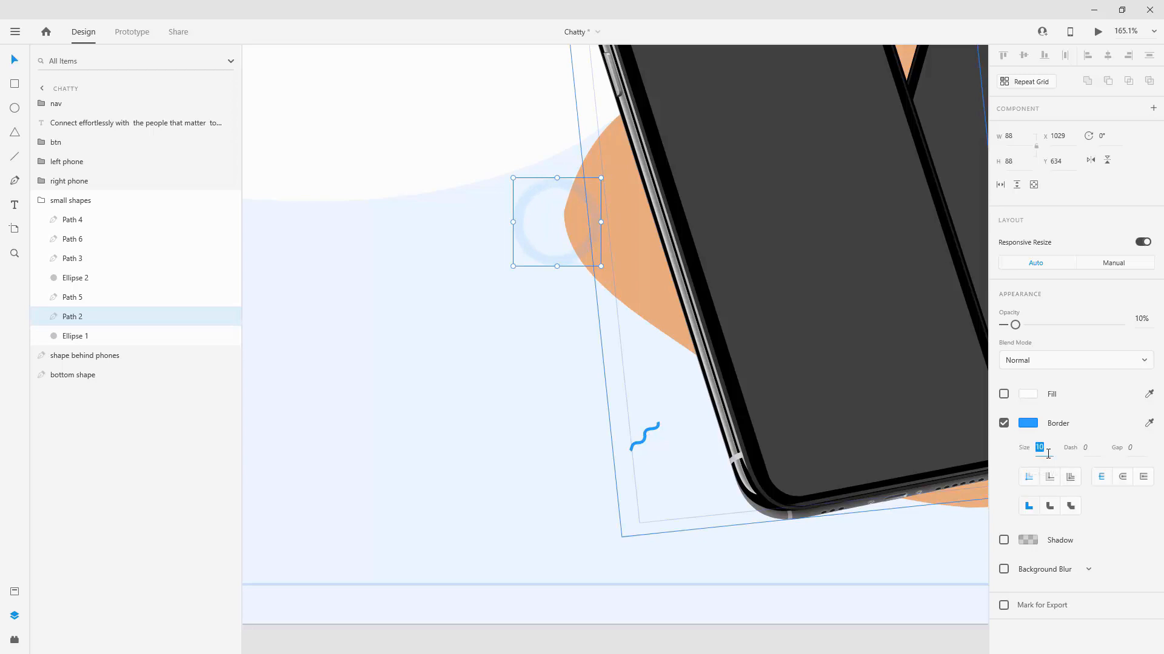
pyautogui.press('Return')
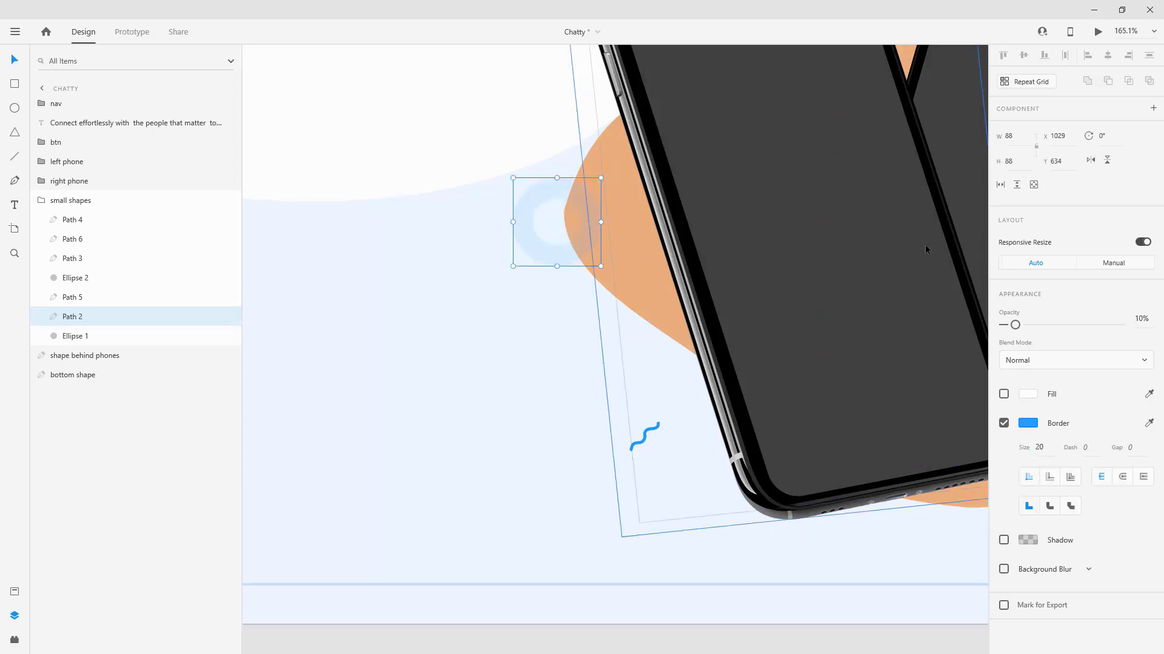
pyautogui.hotkey('ctrl', '0')
pyautogui.hotkey('ctrl', '-')
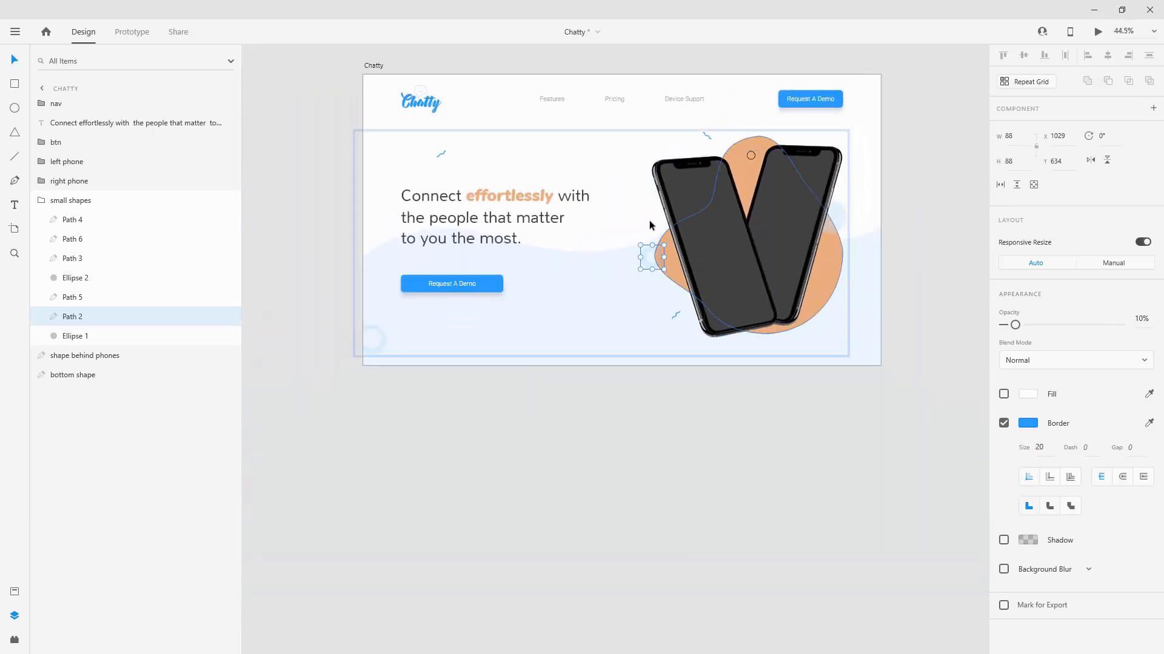
pyautogui.scroll(2, 649, 213)
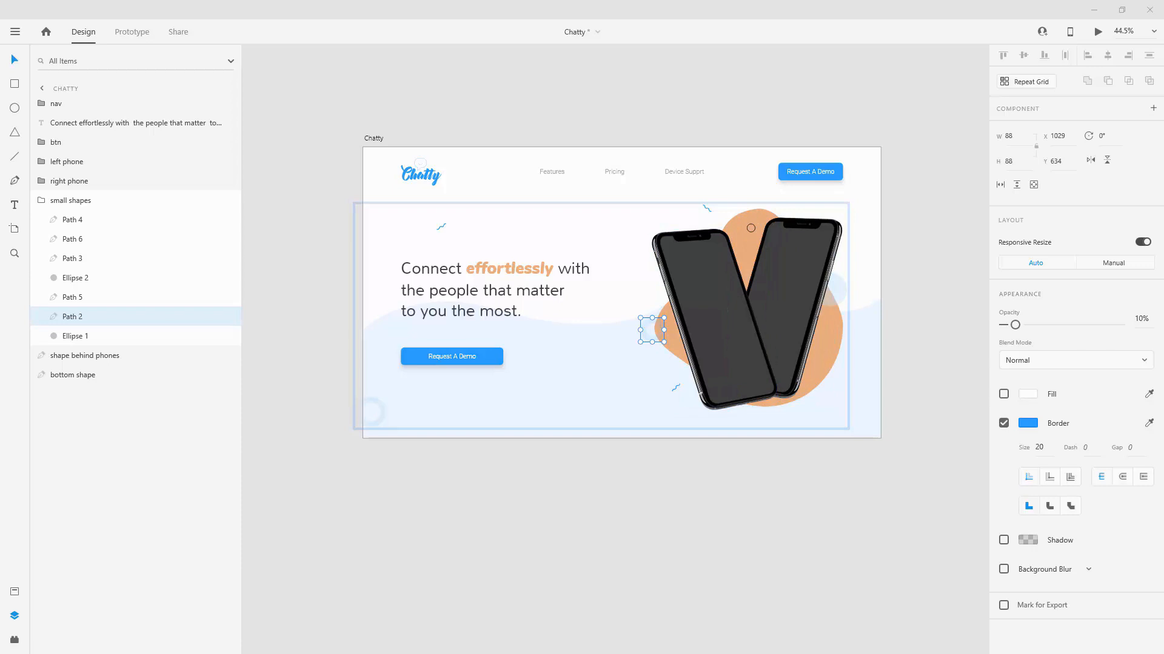
# Copy the Invite Accepted and Chat 4 artboards from the Chatty UI Kit document and paste them into the Chatty document
pyautogui.moveTo(479, 6); pyautogui.dragTo(436, 3)
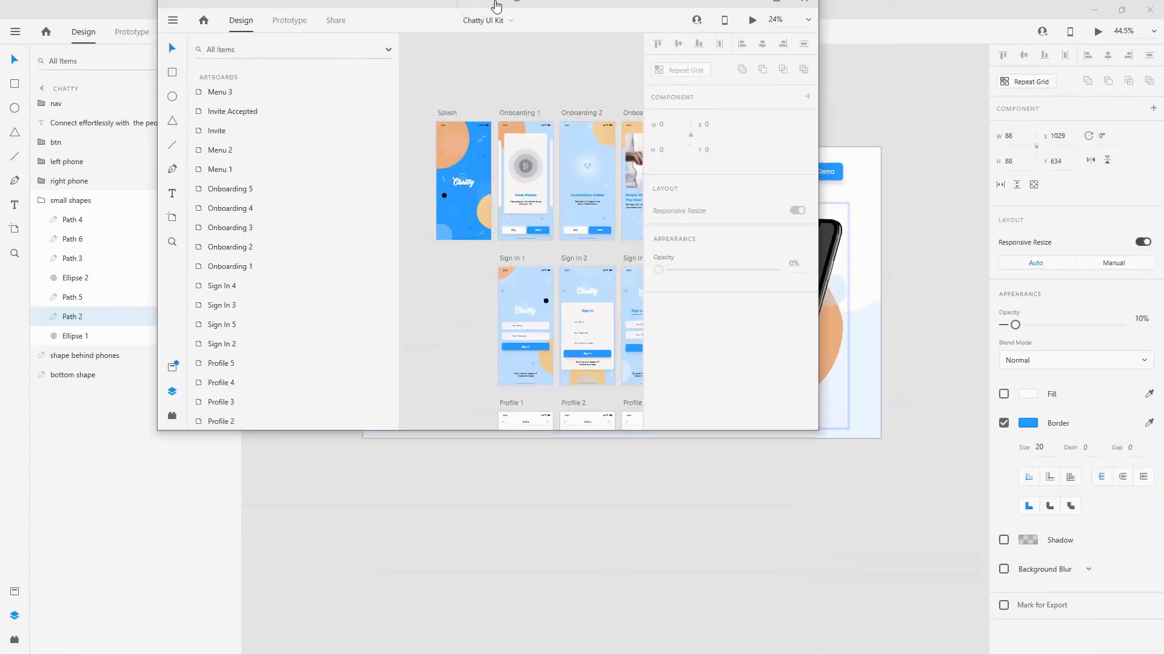
pyautogui.moveTo(493, 5); pyautogui.dragTo(540, 6)
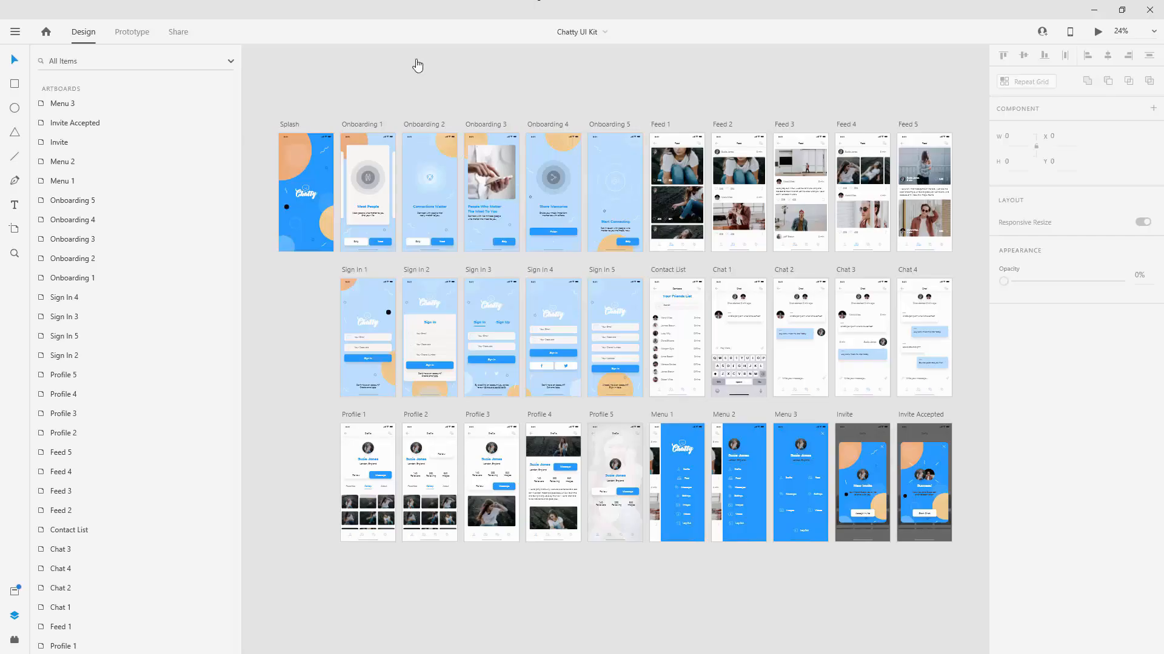
pyautogui.click(922, 415)
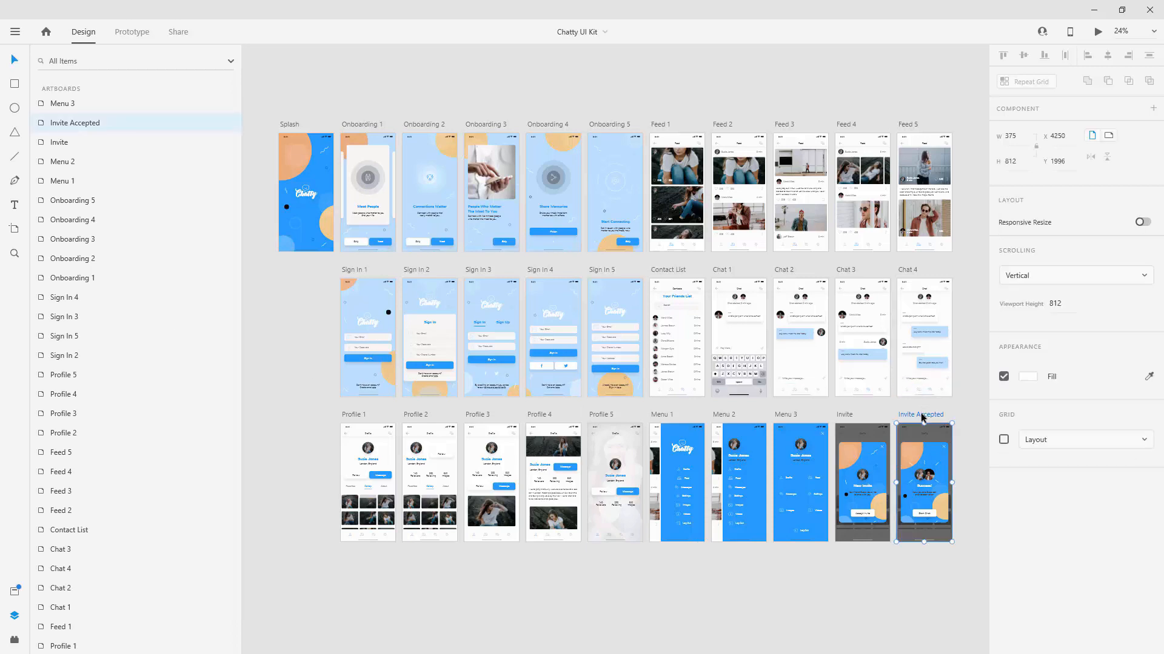
pyautogui.keyDown('shift'); pyautogui.click(907, 269); pyautogui.keyUp('shift')
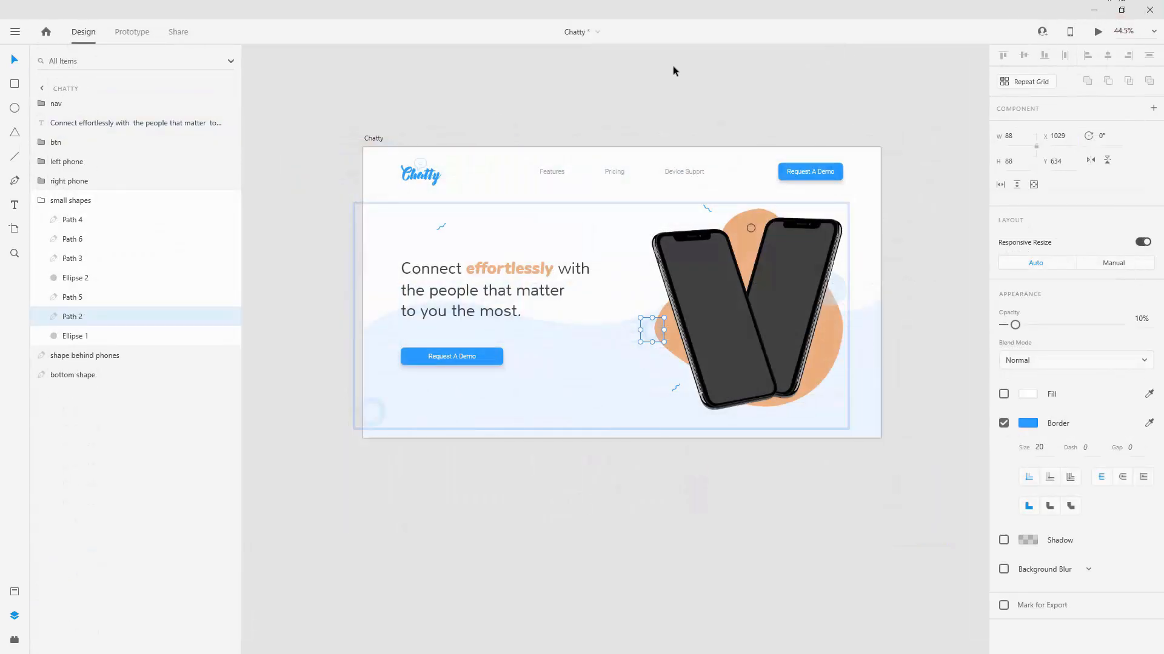
pyautogui.click(669, 71)
pyautogui.hotkey('ctrl', 'v')
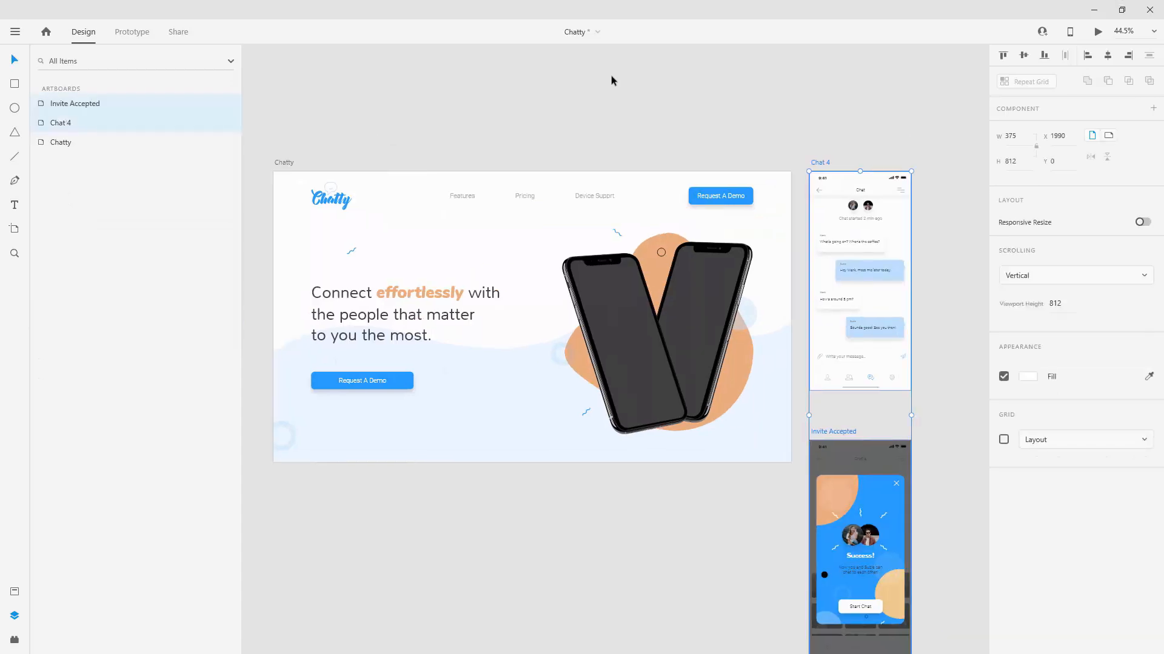
# Collapse the small shapes group and select the Screen path inside the left phone's Screen group
pyautogui.scroll(-3, 834, 387)
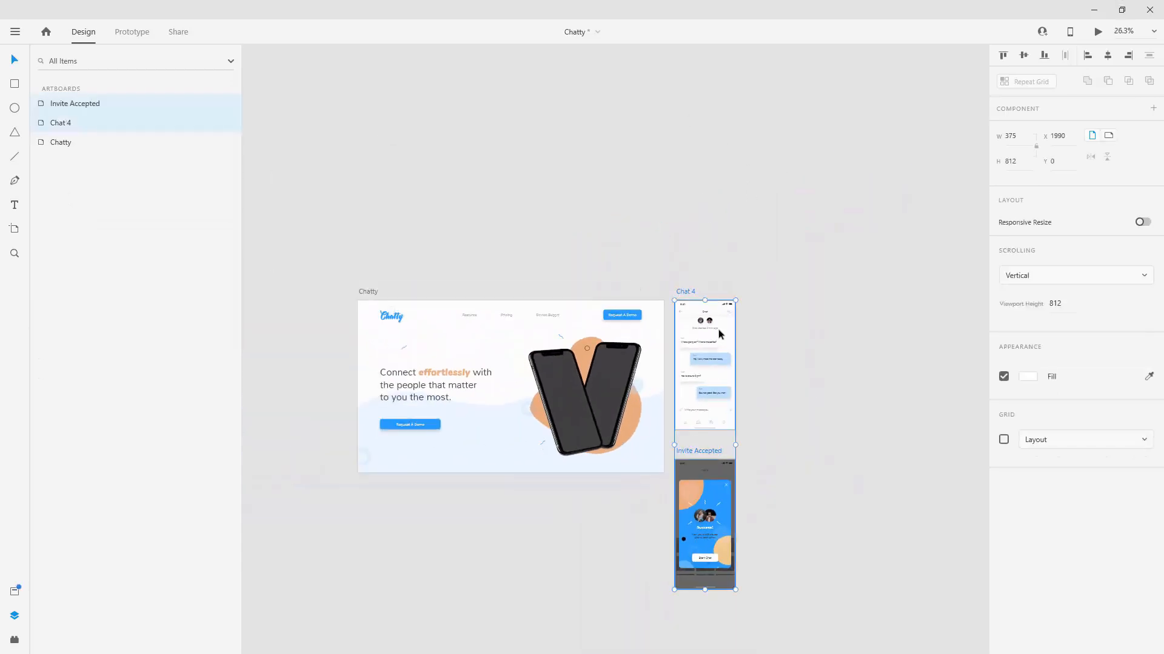
pyautogui.scroll(3, 605, 424)
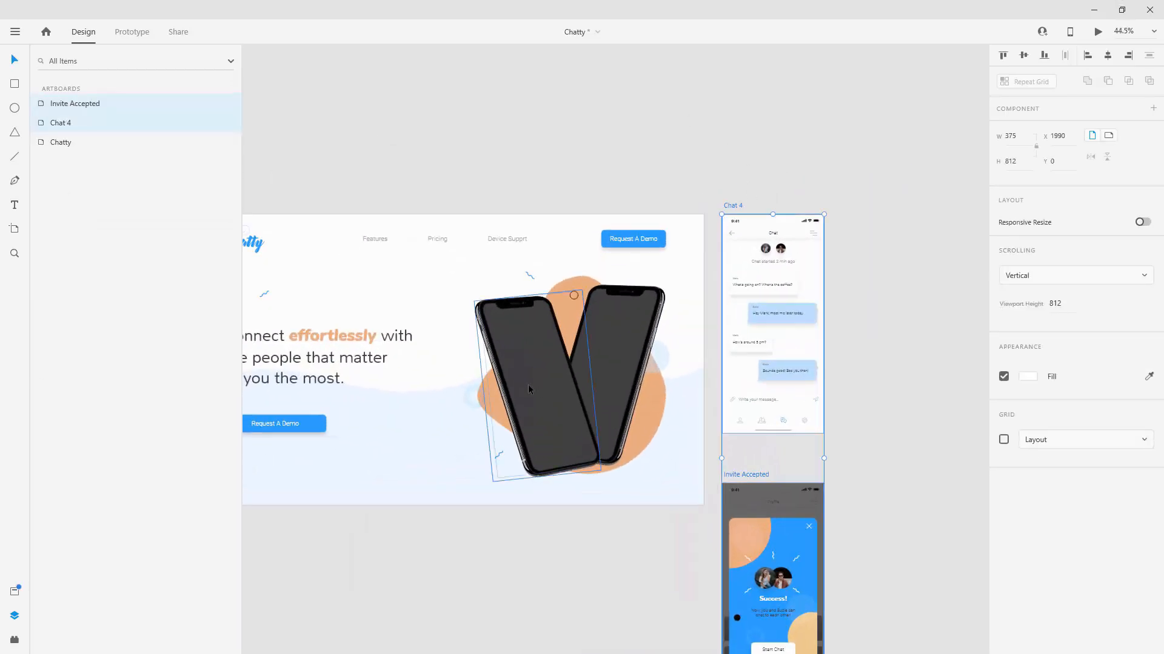
pyautogui.click(529, 383)
pyautogui.scroll(2, 537, 372)
pyautogui.click(44, 201)
pyautogui.scroll(-3, 707, 361)
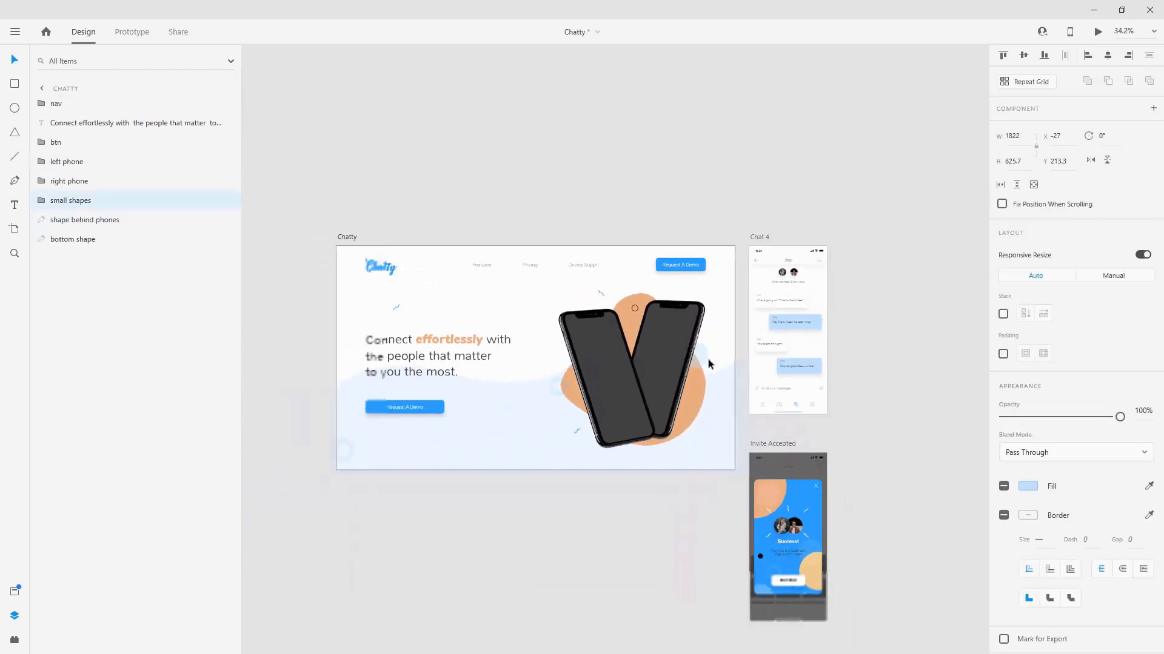
pyautogui.click(561, 356)
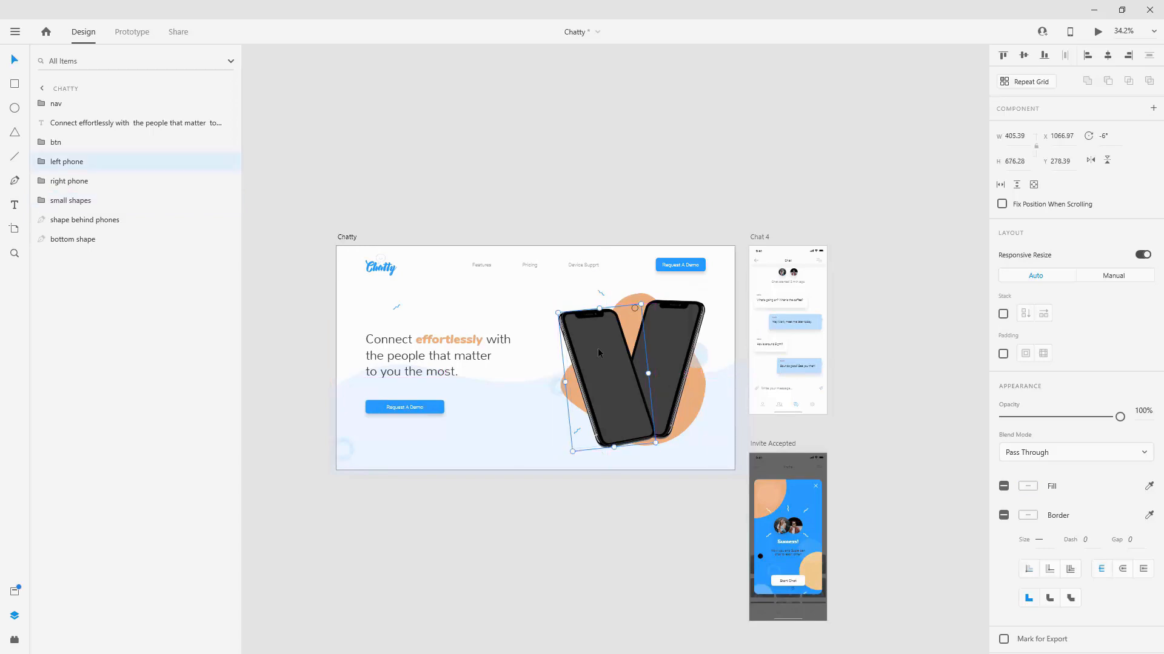
pyautogui.keyDown('ctrl'); pyautogui.click(598, 353); pyautogui.keyUp('ctrl')
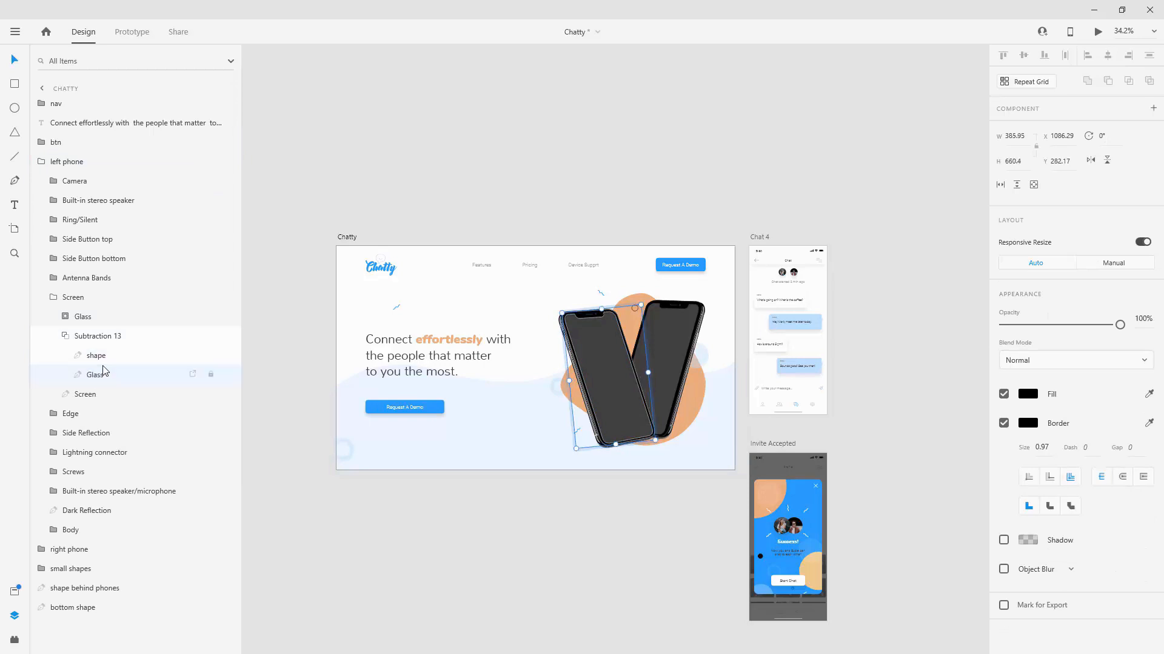
pyautogui.click(91, 395)
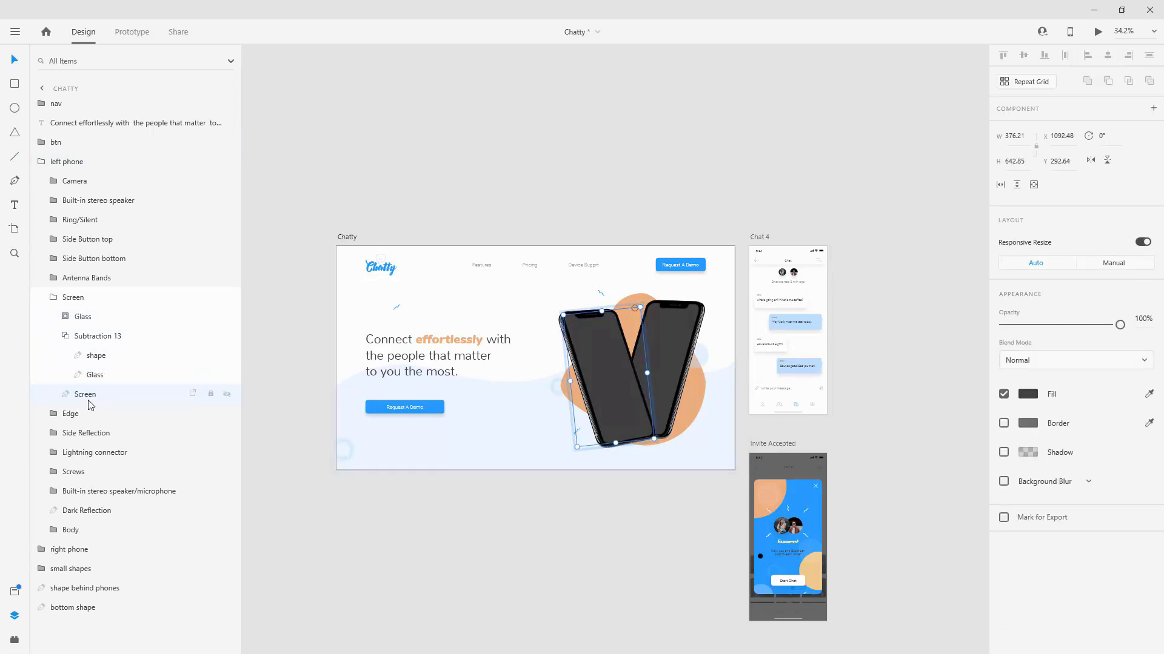
# Apply the Invite Accepted artboard to the left phone's screen with the Angle plugin at 3x density and Best quality
pyautogui.click(15, 640)
pyautogui.click(88, 84)
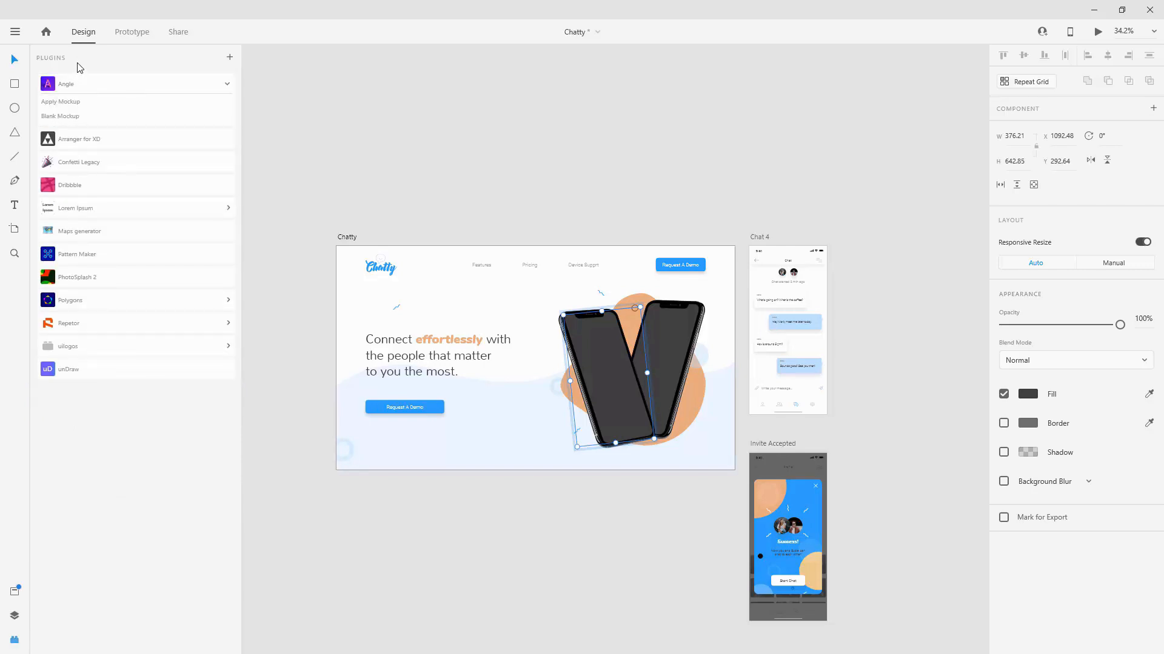
pyautogui.click(66, 103)
pyautogui.click(522, 321)
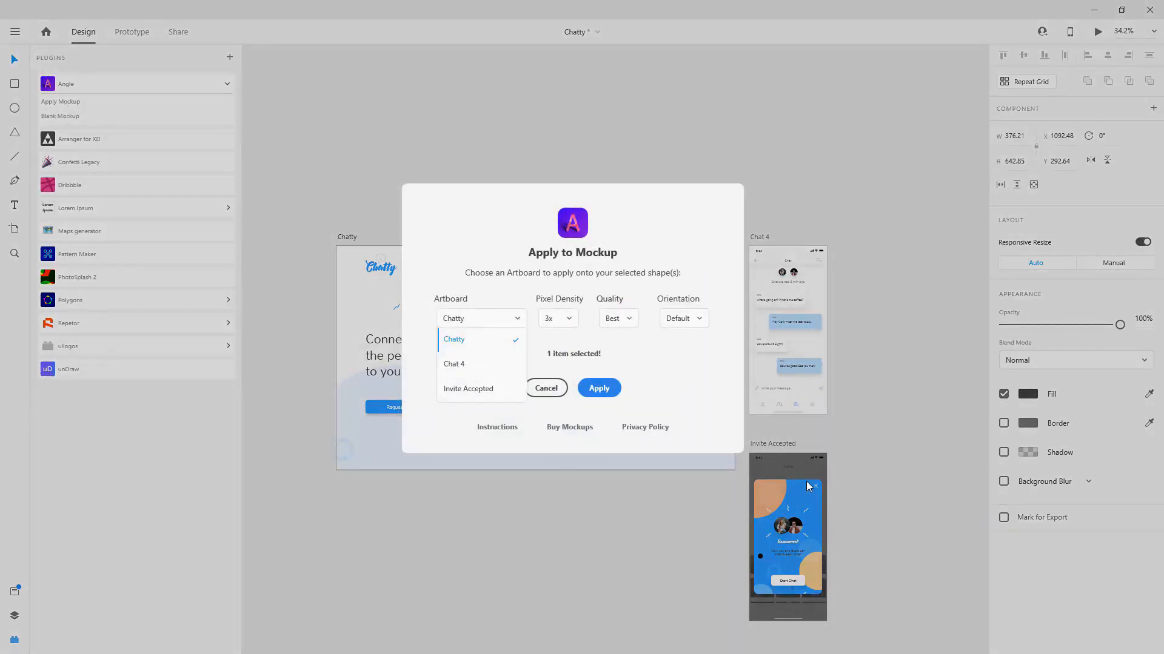
pyautogui.click(480, 388)
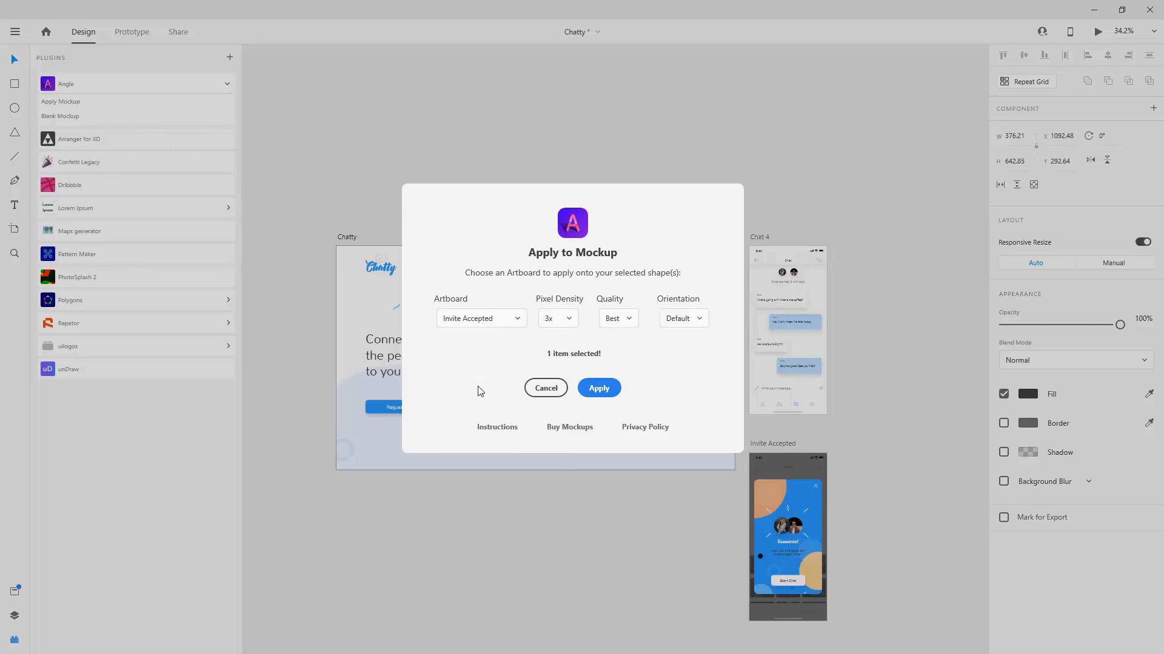
pyautogui.click(616, 397)
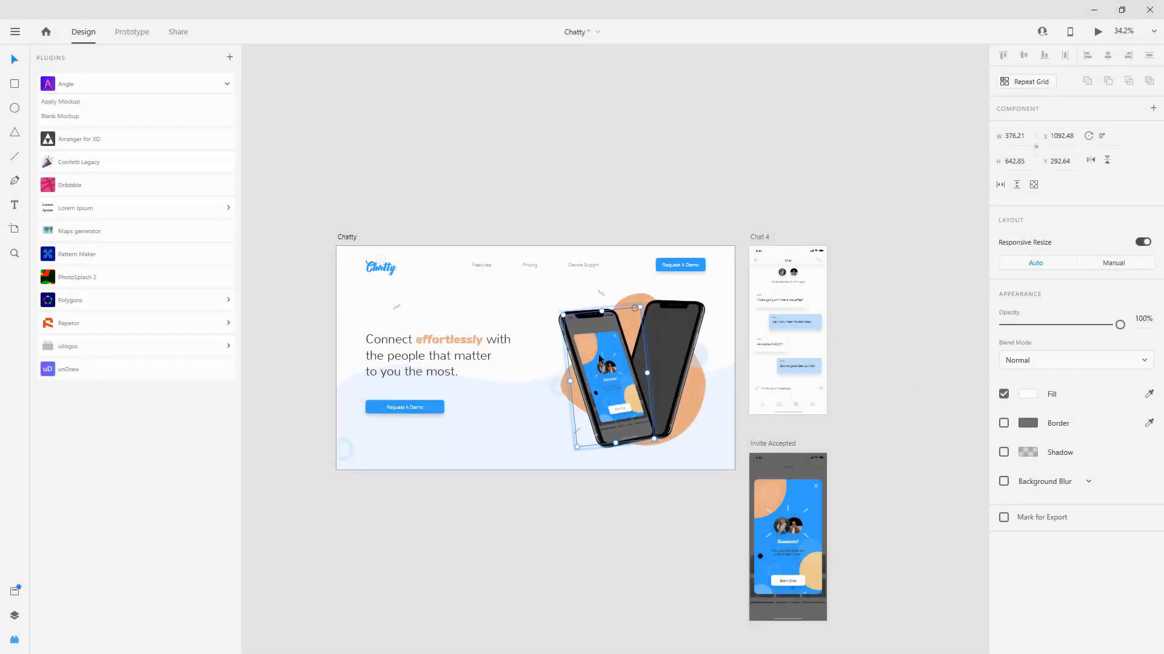
# Apply the Chat 4 artboard to the right phone's Screen path with the Angle plugin at 3x density and Best quality
pyautogui.keyDown('ctrl'); pyautogui.click(674, 330); pyautogui.keyUp('ctrl')
pyautogui.click(15, 615)
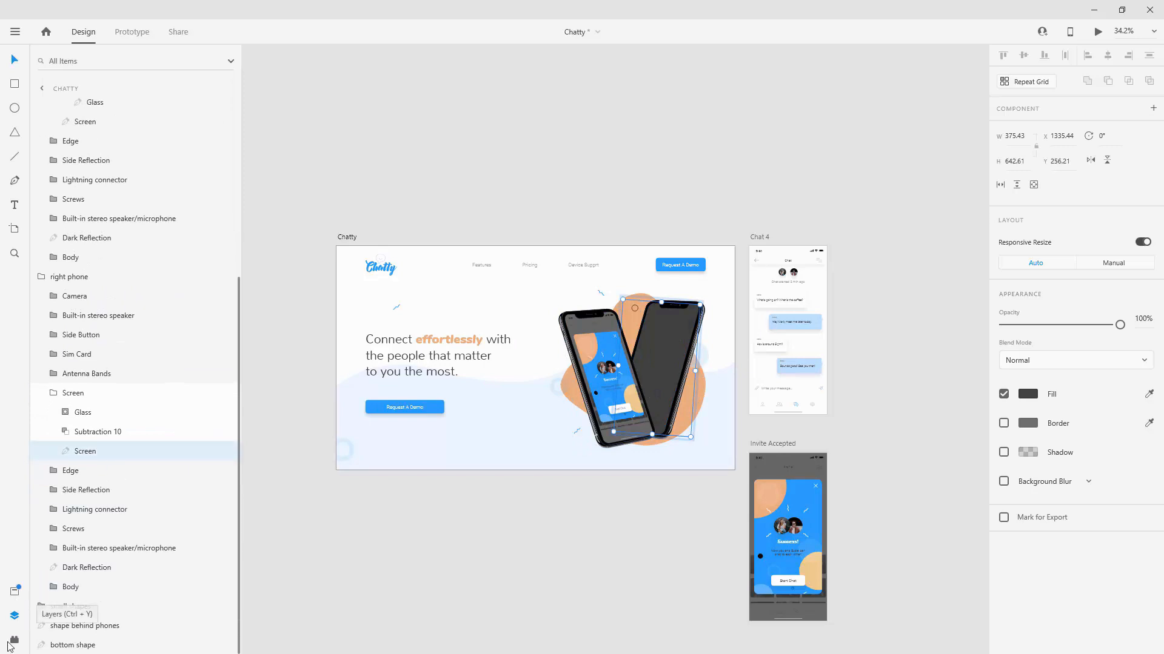
pyautogui.click(15, 640)
pyautogui.click(65, 84)
pyautogui.click(64, 104)
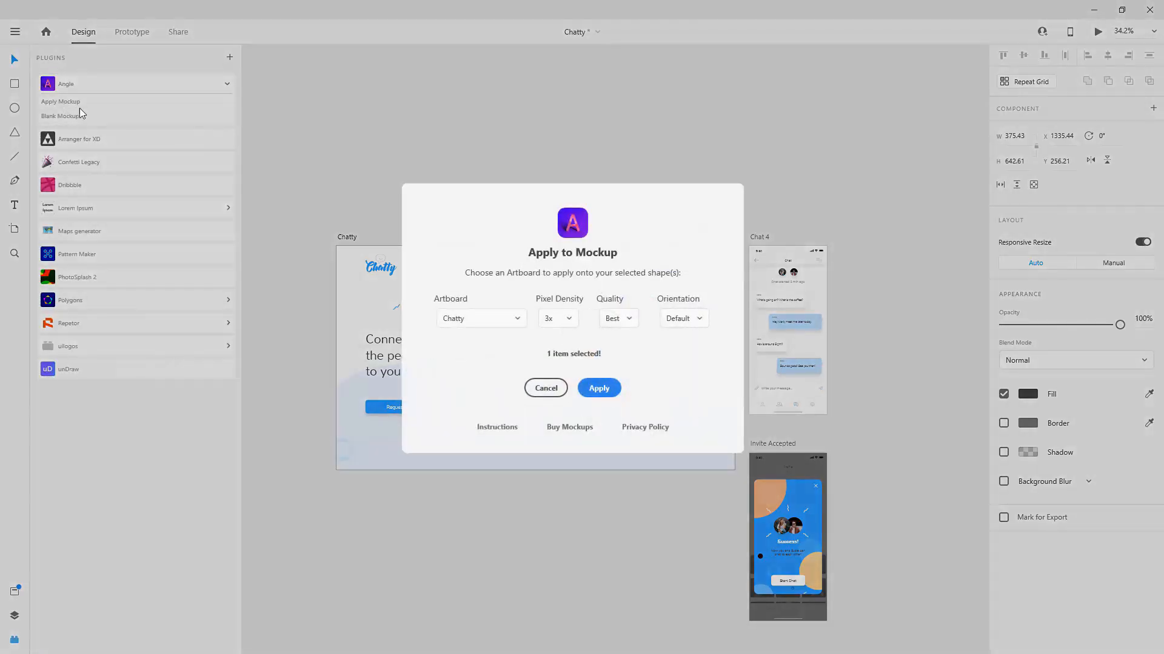
pyautogui.click(492, 321)
pyautogui.click(461, 364)
pyautogui.click(599, 388)
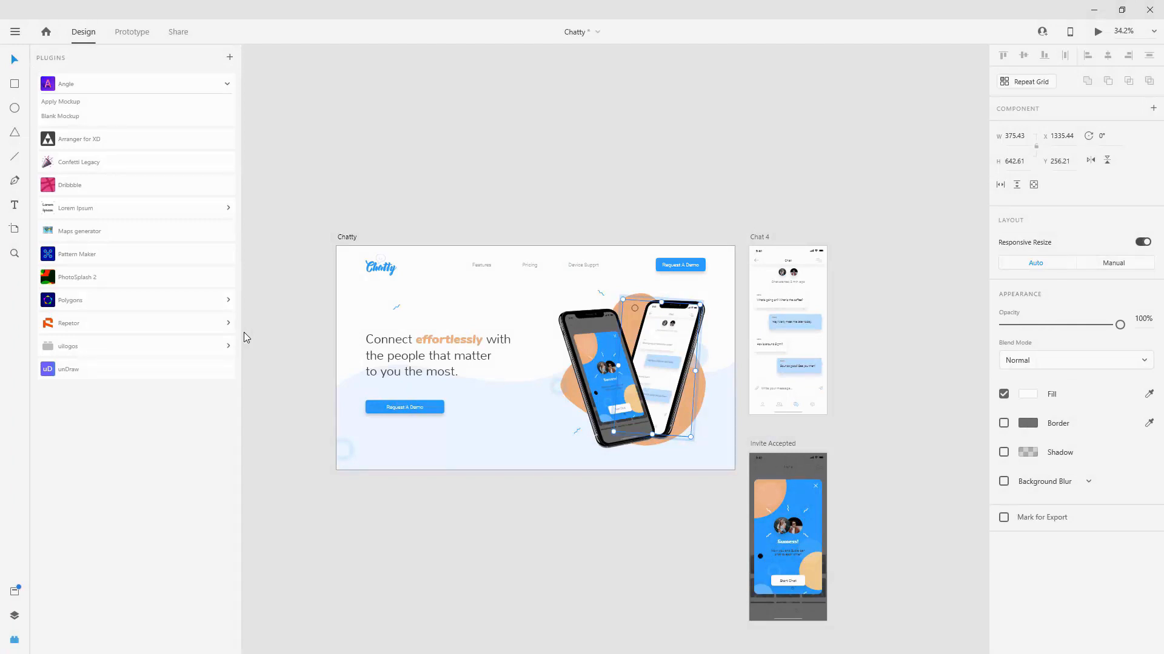
# Delete the pasted Chat 4 and Invite Accepted artboards
pyautogui.click(764, 238)
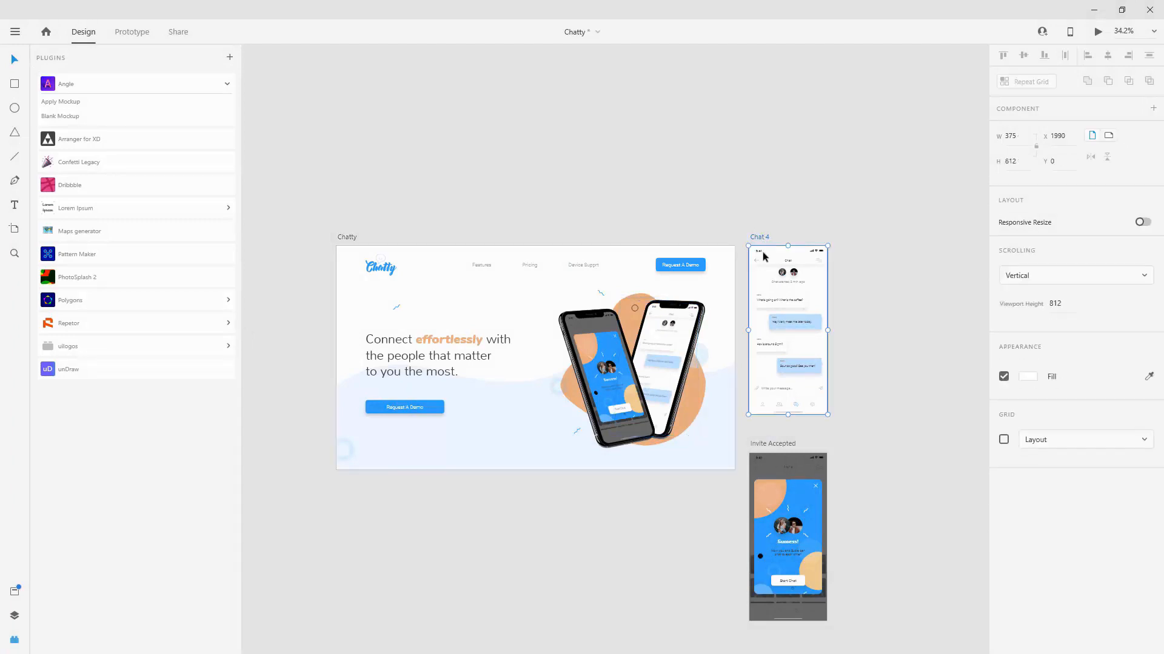
pyautogui.press('Delete')
pyautogui.click(771, 442)
pyautogui.press('Delete')
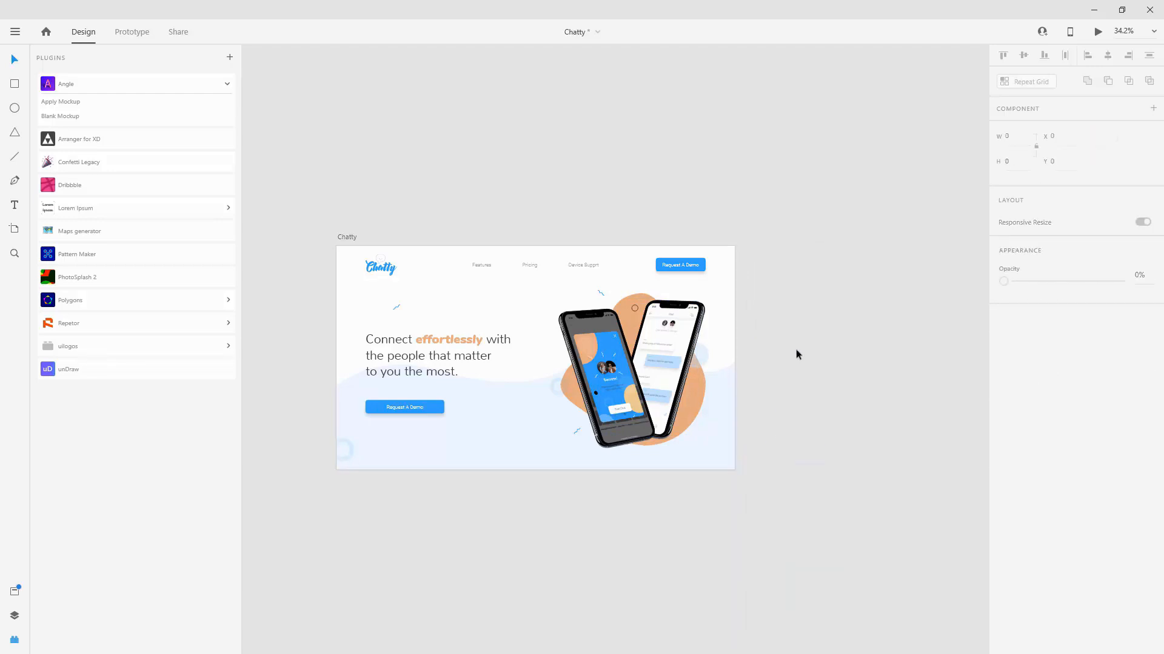
# Show the layer list and select the Chatty landing page artboard
pyautogui.hotkey('ctrl', '0')
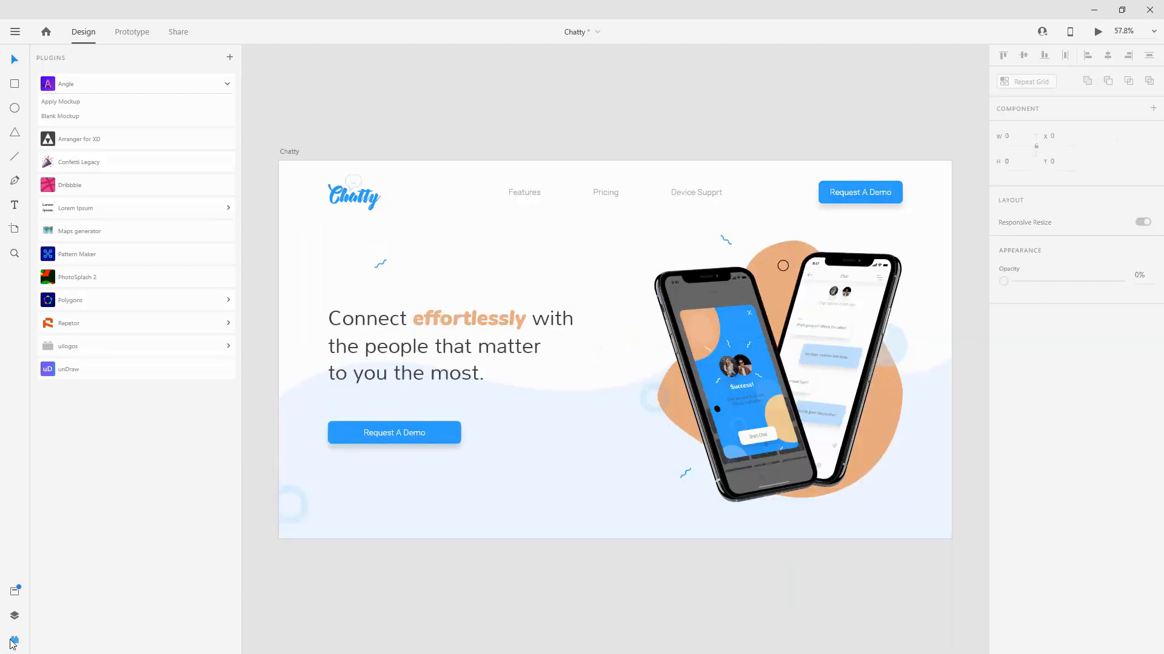
pyautogui.click(15, 618)
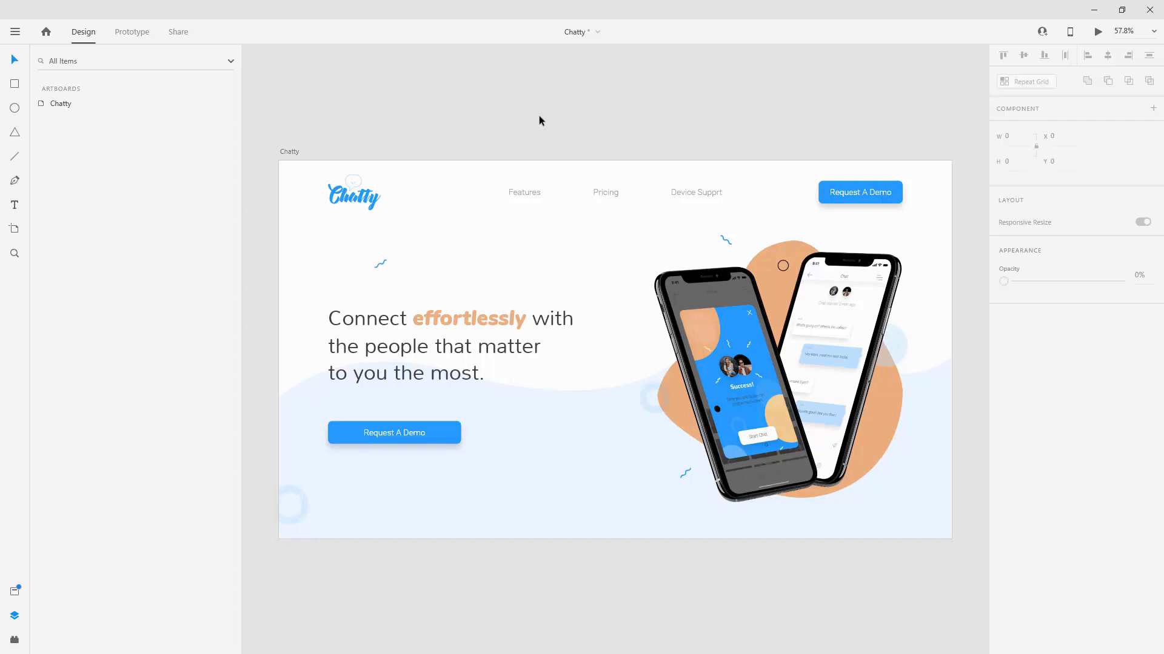
pyautogui.click(287, 153)
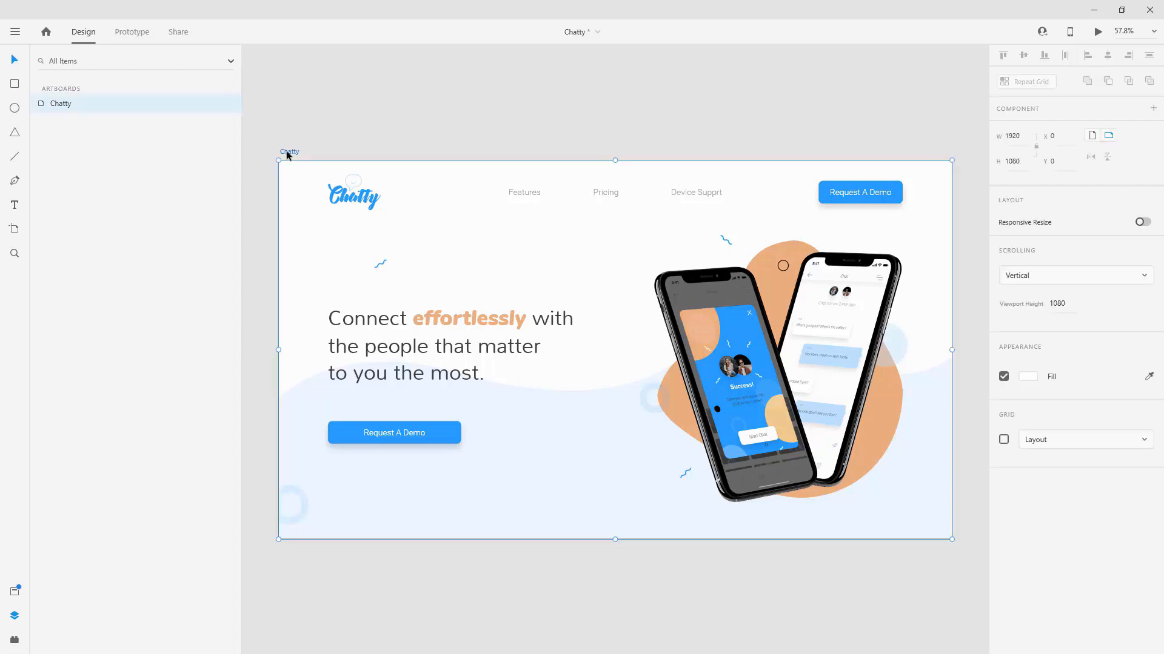
# Duplicate the Chatty artboard beside the original
pyautogui.hotkey('ctrl', 'd')
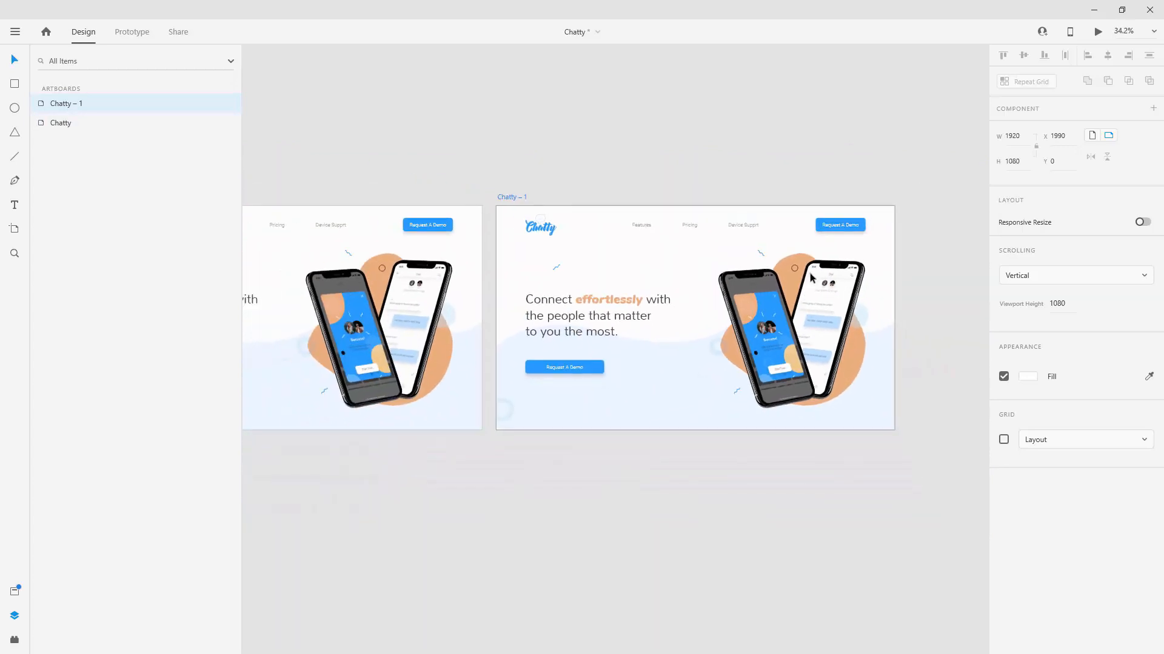
pyautogui.scroll(-2, 683, 186)
pyautogui.moveTo(431, 127); pyautogui.dragTo(521, 122)
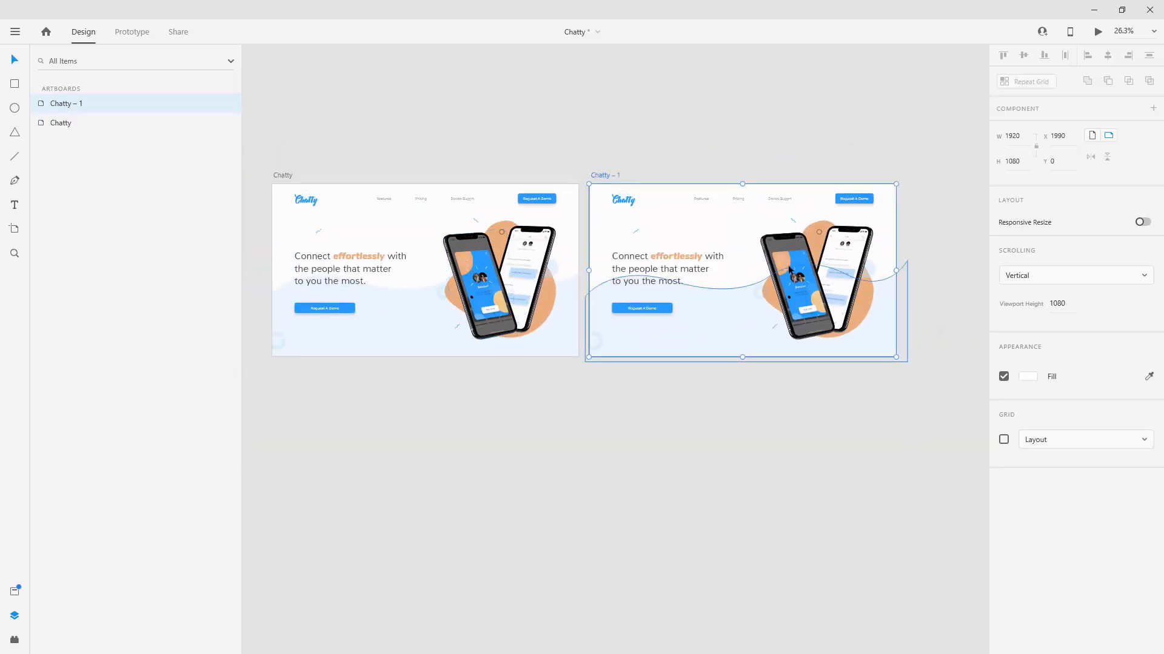
pyautogui.scroll(6, 647, 202)
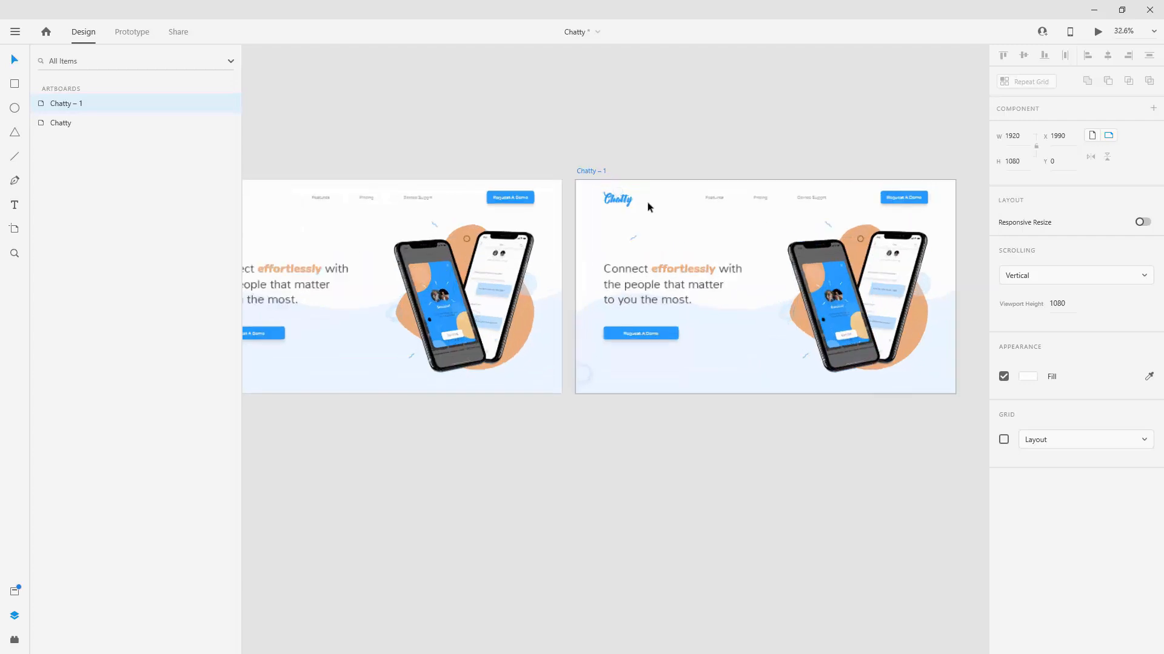
# Move the squiggle above the headline on the Chatty – 1 artboard right, to about X 363, Y 278
pyautogui.scroll(-3, 619, 276)
pyautogui.scroll(6, 618, 280)
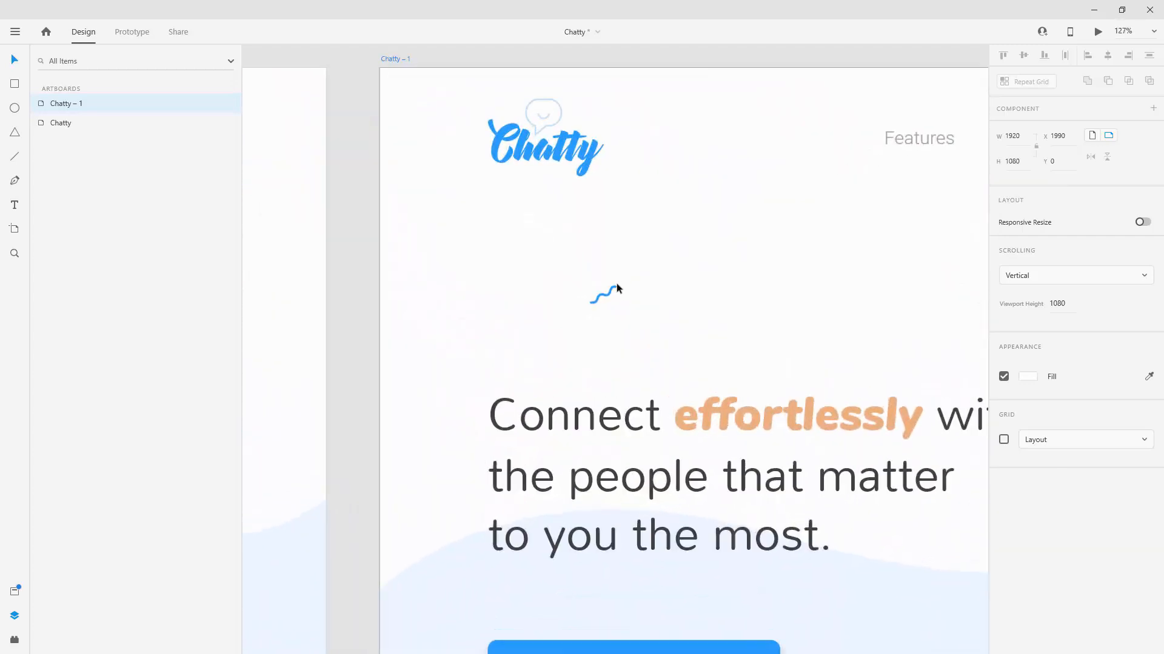
pyautogui.doubleClick(603, 306)
pyautogui.moveTo(603, 306); pyautogui.dragTo(722, 297)
pyautogui.scroll(-6, 715, 298)
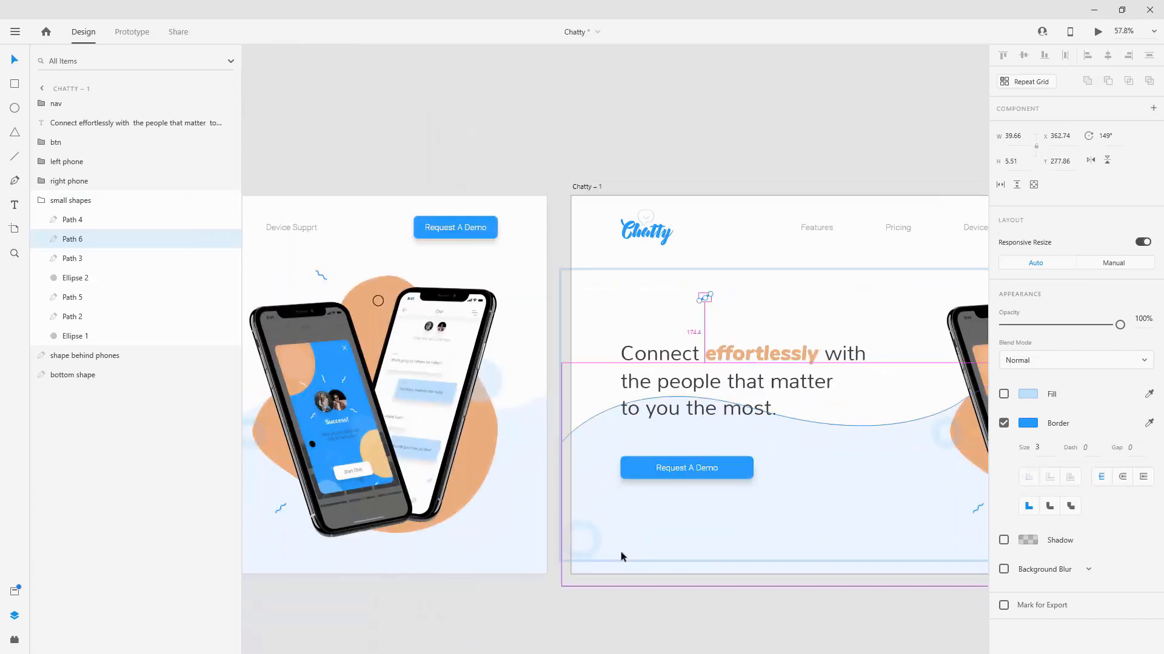
# Enlarge the faded ring in the copy's bottom corner to about 126 by 126 and place it at X -12, Y 893
pyautogui.scroll(2, 580, 531)
pyautogui.click(585, 525)
pyautogui.moveTo(585, 522); pyautogui.dragTo(585, 509)
pyautogui.hotkey('ctrl', 'z')
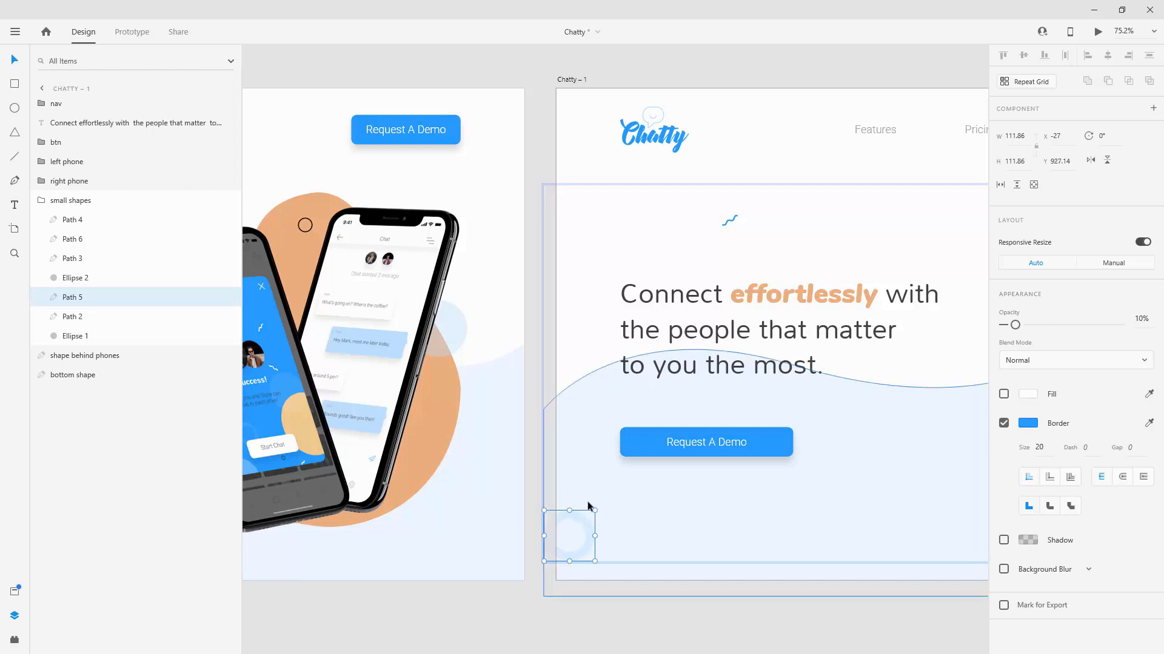
pyautogui.moveTo(594, 509); pyautogui.dragTo(597, 507)
pyautogui.scroll(-3, 598, 507)
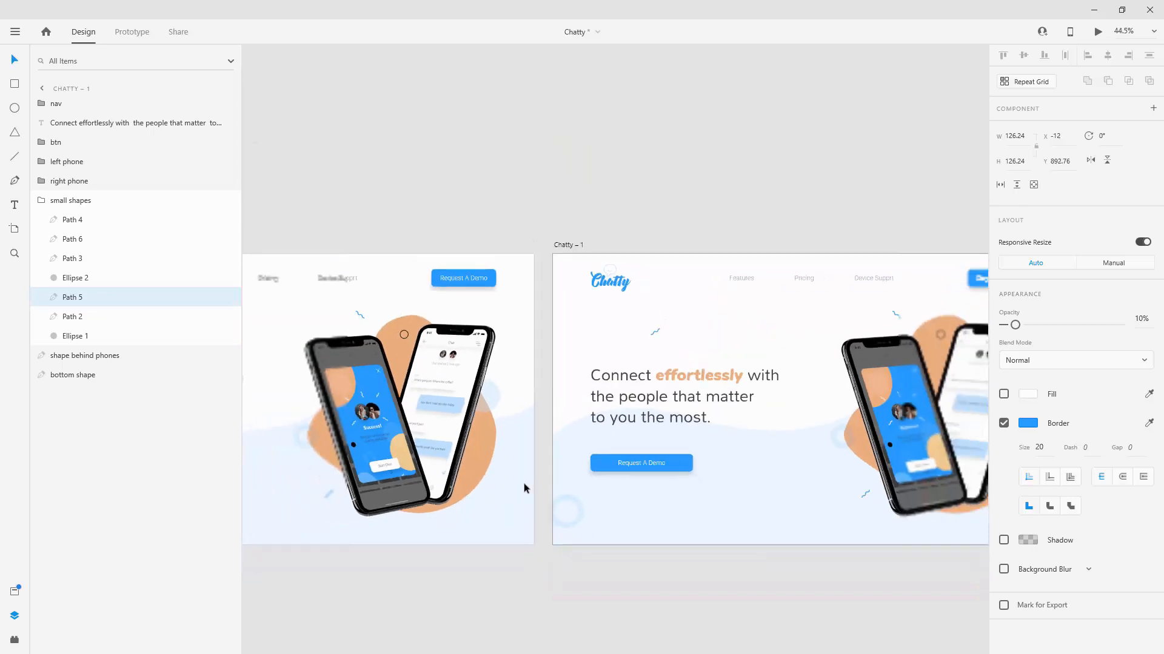
# Rotate the squiggle beside the left phone to 150° and shift it left, and move the faded ring at the blob's edge left
pyautogui.scroll(5, 903, 513)
pyautogui.scroll(3, 900, 515)
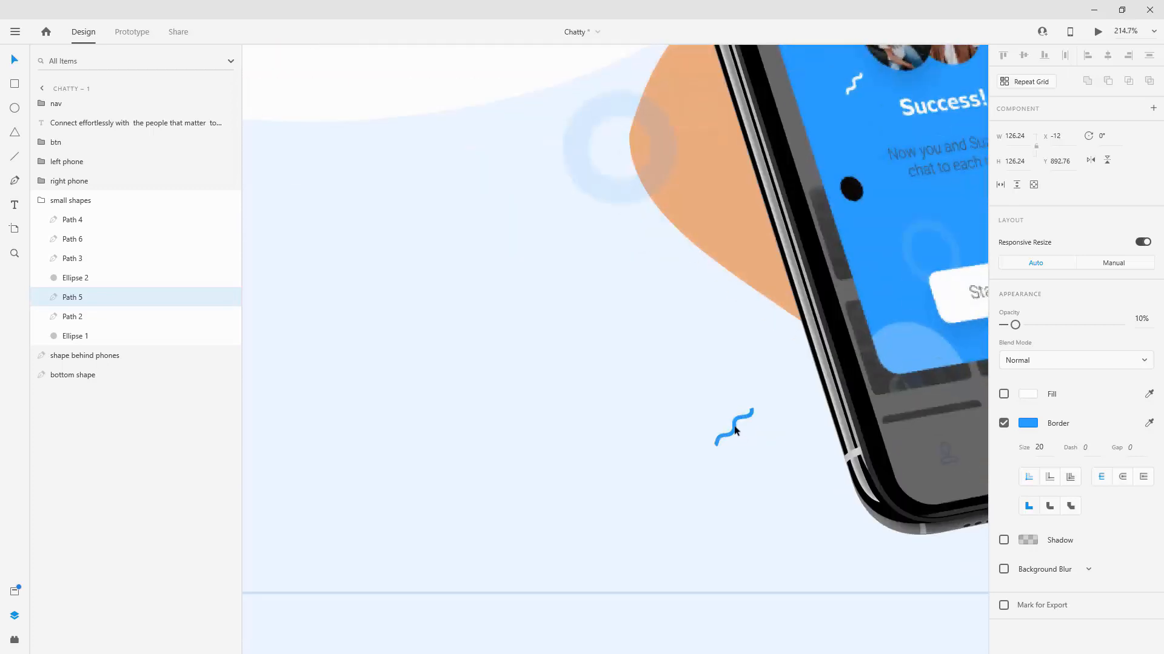
pyautogui.click(736, 427)
pyautogui.moveTo(733, 435)
pyautogui.mouseDown()
pyautogui.moveTo(698, 448)
pyautogui.moveTo(725, 429)
pyautogui.mouseUp()
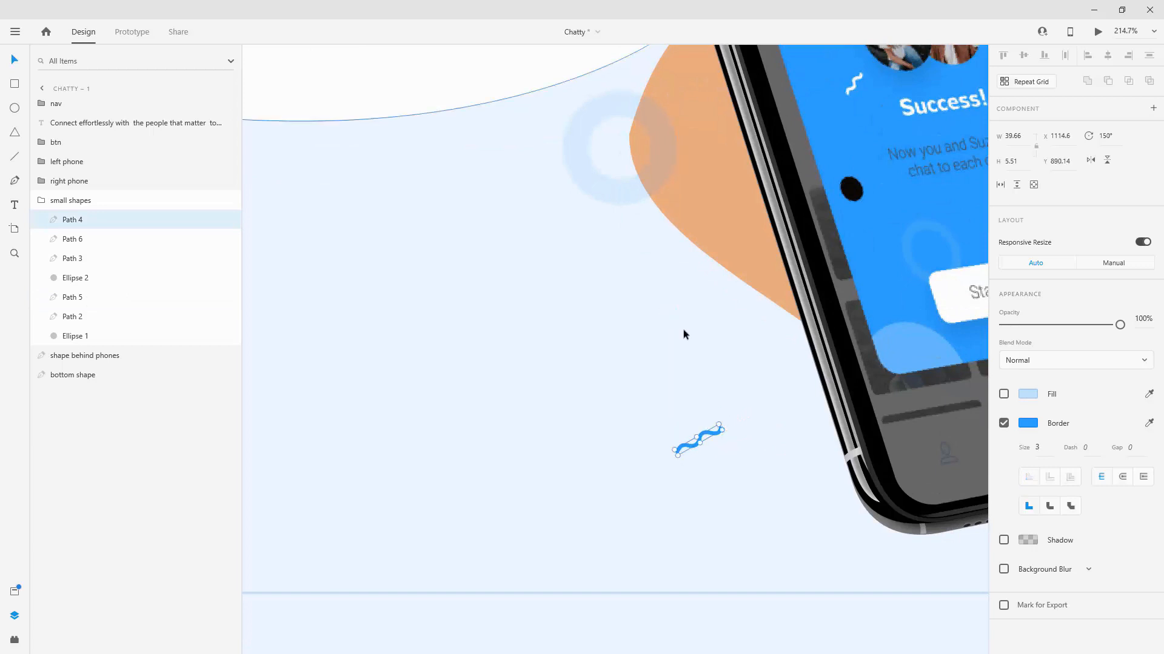
pyautogui.click(618, 190)
pyautogui.moveTo(618, 190); pyautogui.dragTo(590, 190)
# Move the light blue circle beside the right phone further right, and shrink the small black circle on the blob to 25 by 25
pyautogui.scroll(-3, 521, 212)
pyautogui.scroll(-4, 455, 231)
pyautogui.click(842, 300)
pyautogui.moveTo(841, 301); pyautogui.dragTo(863, 301)
pyautogui.scroll(4, 697, 169)
pyautogui.scroll(3, 697, 168)
pyautogui.moveTo(697, 235); pyautogui.dragTo(667, 289)
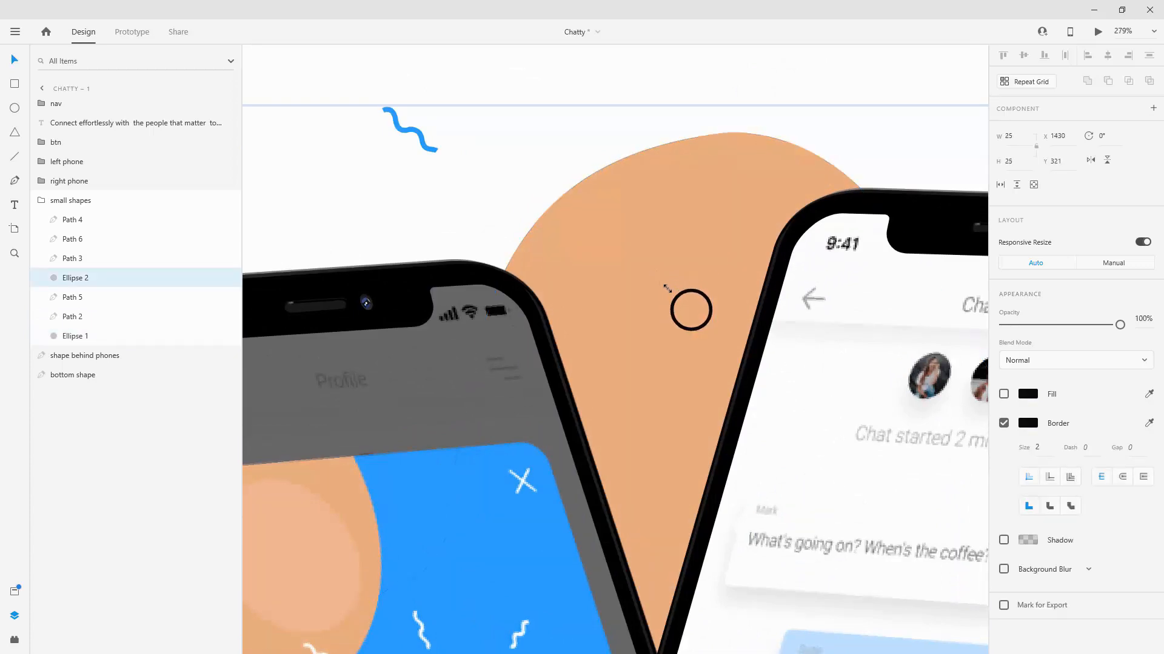
# Rotate the squiggle above the phones to a flatter angle and move it slightly up
pyautogui.scroll(-2, 469, 198)
pyautogui.click(436, 159)
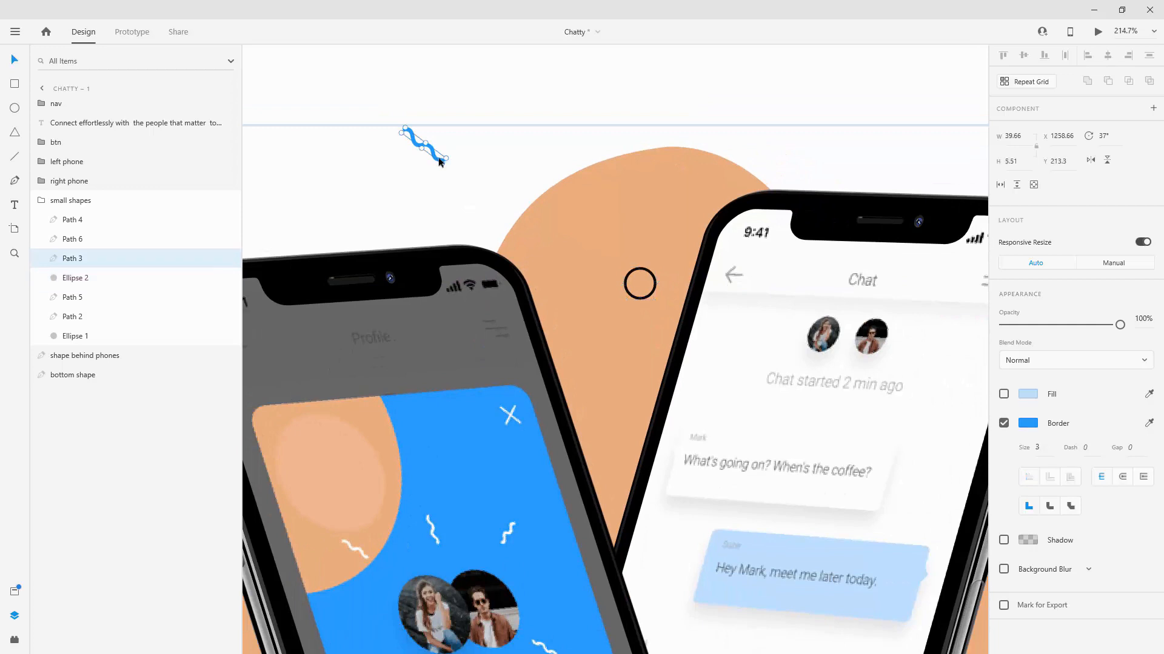
pyautogui.scroll(3, 468, 166)
pyautogui.moveTo(436, 153); pyautogui.dragTo(435, 144)
pyautogui.scroll(-5, 436, 146)
pyautogui.press('Escape')
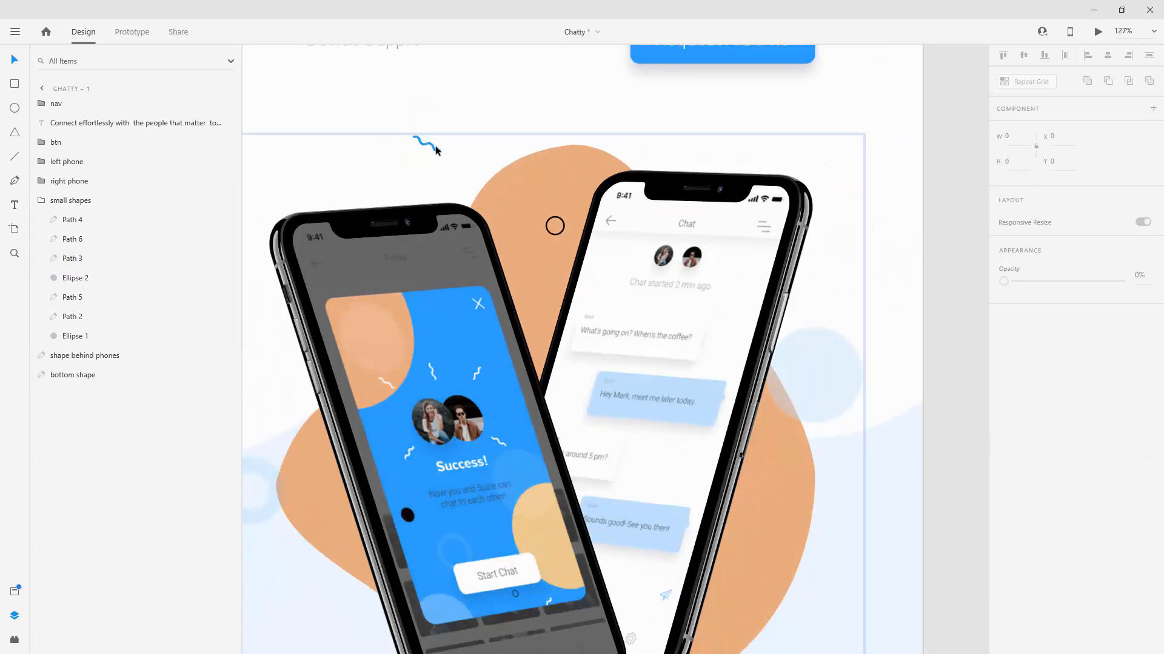
pyautogui.click(435, 147)
pyautogui.moveTo(435, 147); pyautogui.dragTo(431, 118)
# Shrink the orange blob behind the phones to about 630 by 662, and undo a trial reduction of its opacity
pyautogui.click(532, 187)
pyautogui.scroll(-3, 532, 187)
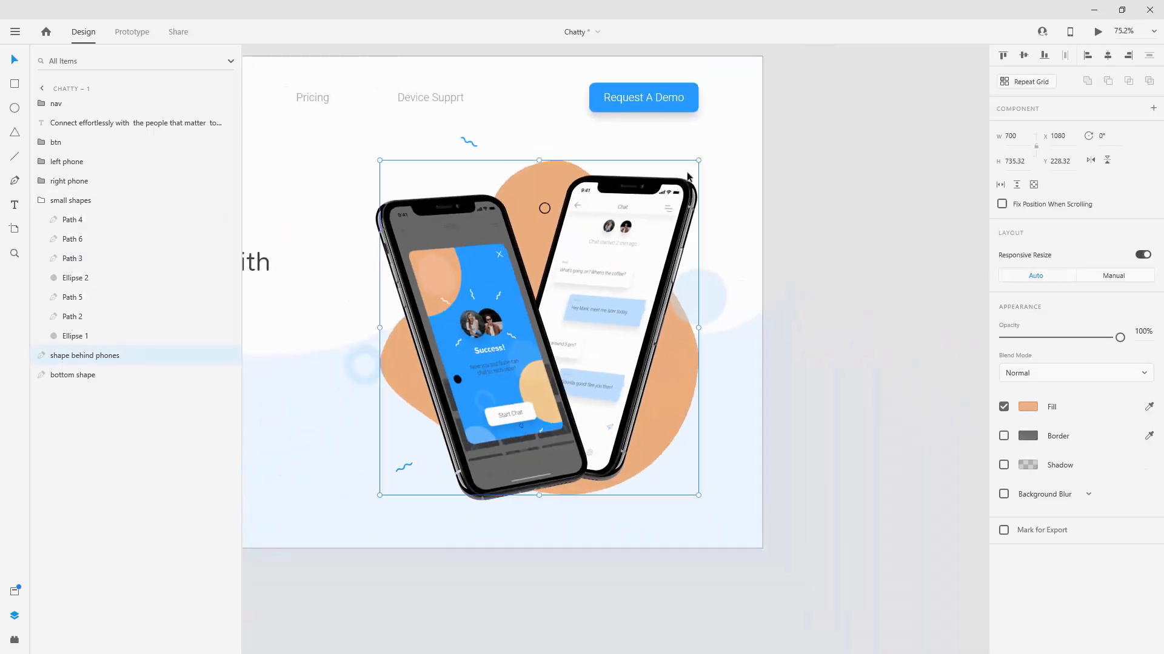
pyautogui.moveTo(697, 162); pyautogui.dragTo(682, 175)
pyautogui.moveTo(1120, 338); pyautogui.dragTo(1079, 335)
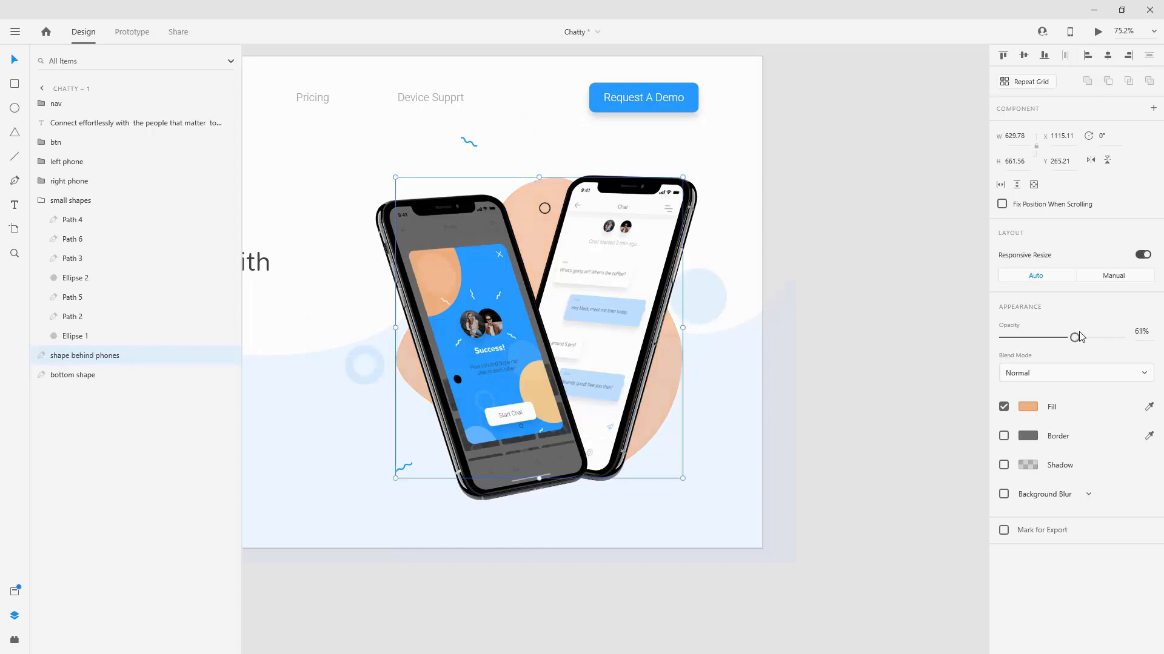
pyautogui.hotkey('ctrl', 'z')
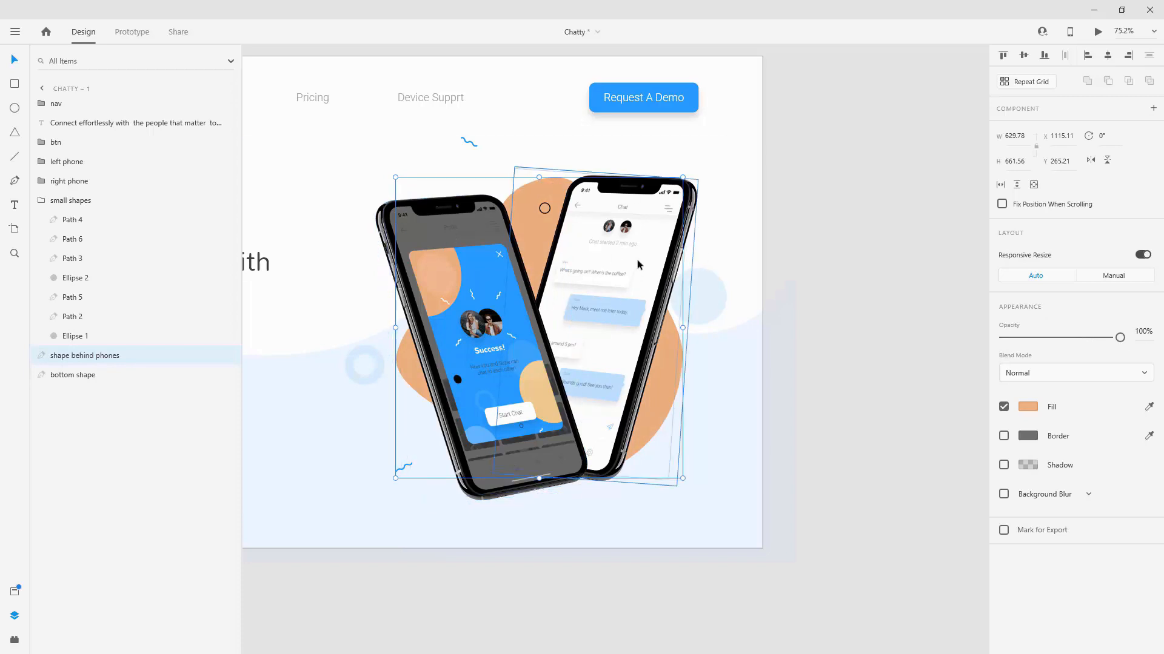
# Move the right phone up and slightly right, to about X 1338, Y 189
pyautogui.click(637, 260)
pyautogui.moveTo(648, 248); pyautogui.dragTo(656, 231)
pyautogui.hotkey('shift', 'Down')
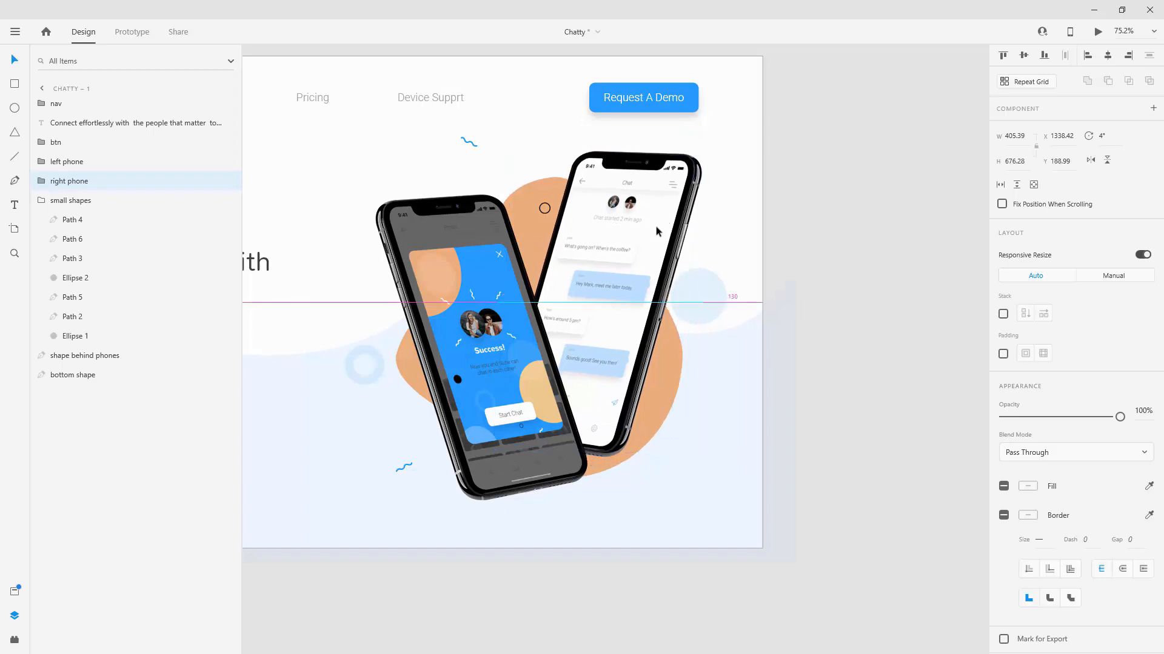
pyautogui.hotkey('shift', 'Up')
# Move the left phone down and slightly left, to about X 1057, Y 314
pyautogui.click(423, 235)
pyautogui.moveTo(448, 224); pyautogui.dragTo(449, 240)
pyautogui.hotkey('shift', 'Left')
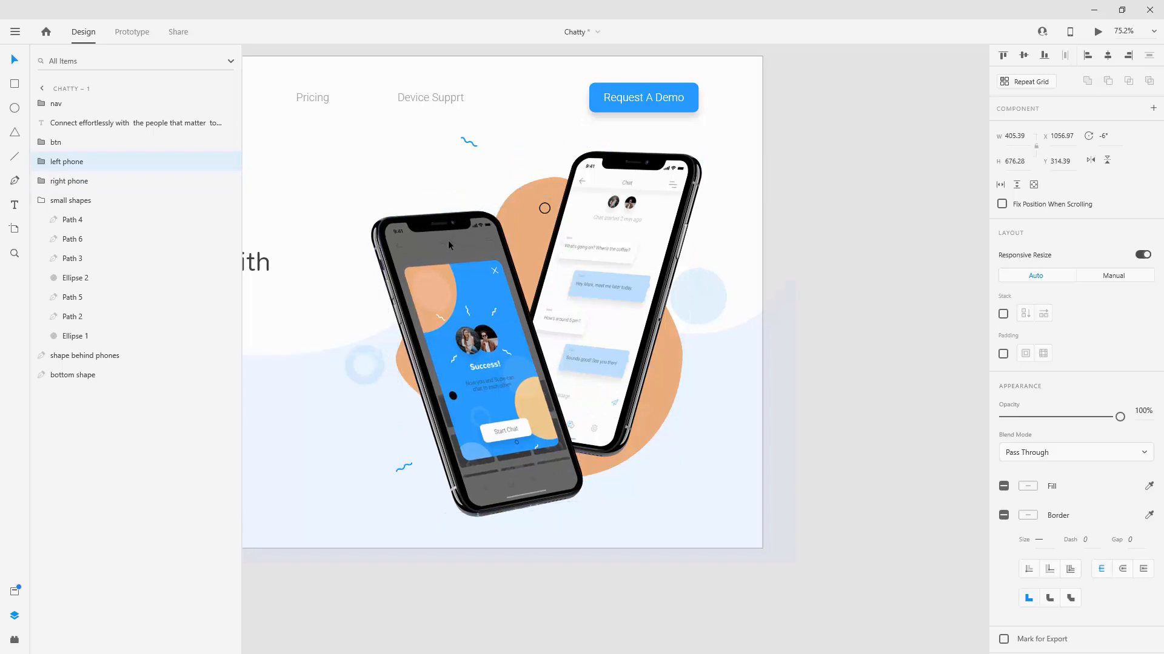
pyautogui.click(780, 190)
# Lower the opacity of the small black circle on the blob until it is fully transparent
pyautogui.scroll(5, 536, 183)
pyautogui.click(572, 259)
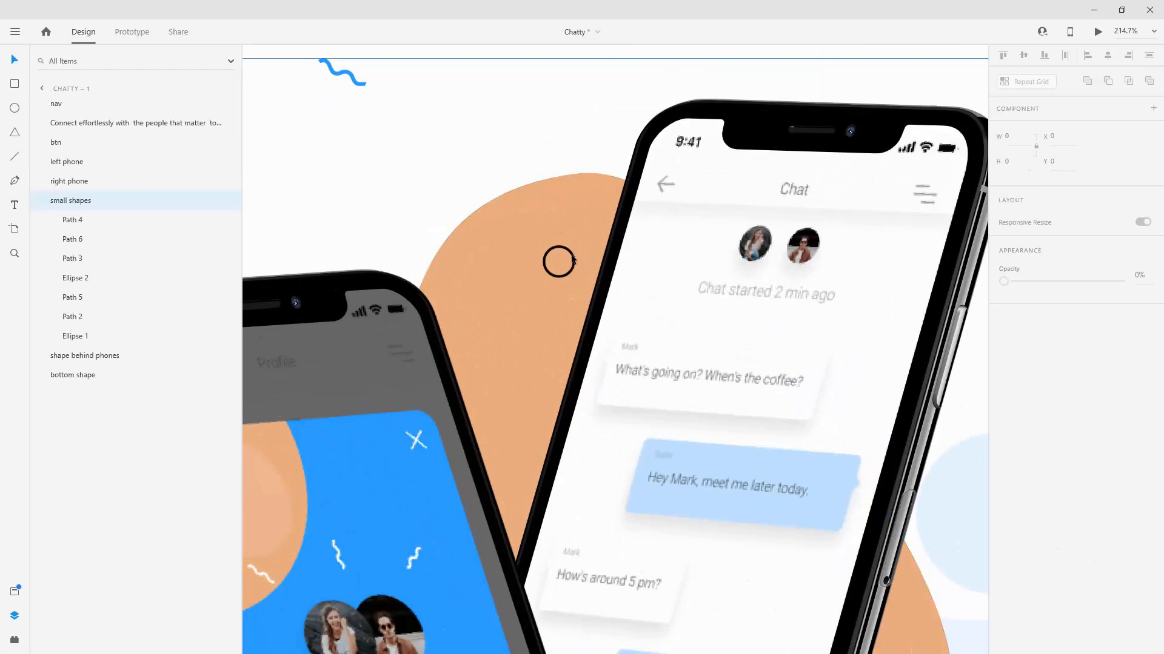
pyautogui.click(572, 259)
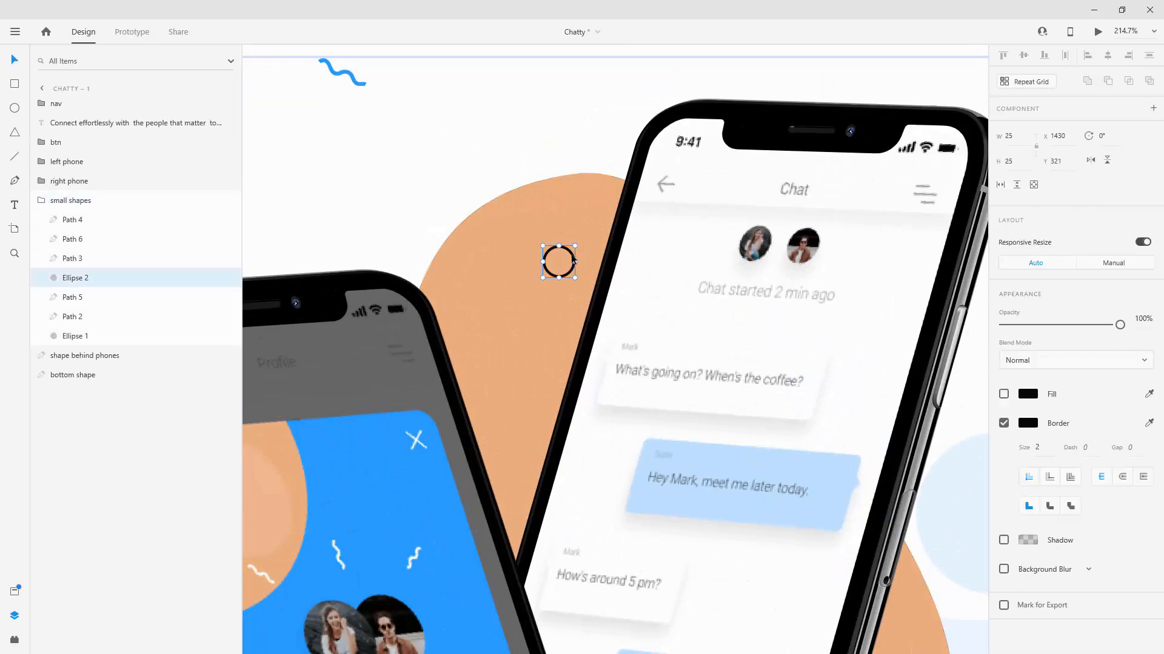
pyautogui.moveTo(1043, 326); pyautogui.dragTo(1026, 325)
pyautogui.scroll(-5, 845, 283)
pyautogui.scroll(-3, 844, 281)
pyautogui.click(627, 176)
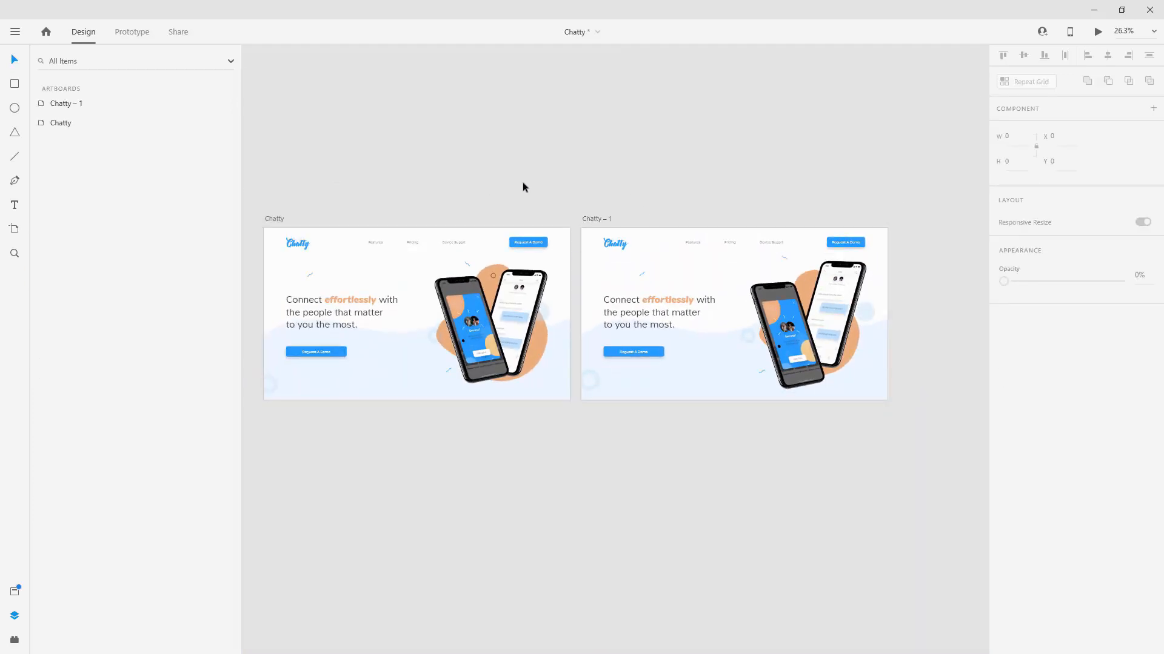
# Switch to prototyping and connect the Chatty artboard to Chatty – 1 with a Time trigger
pyautogui.click(132, 33)
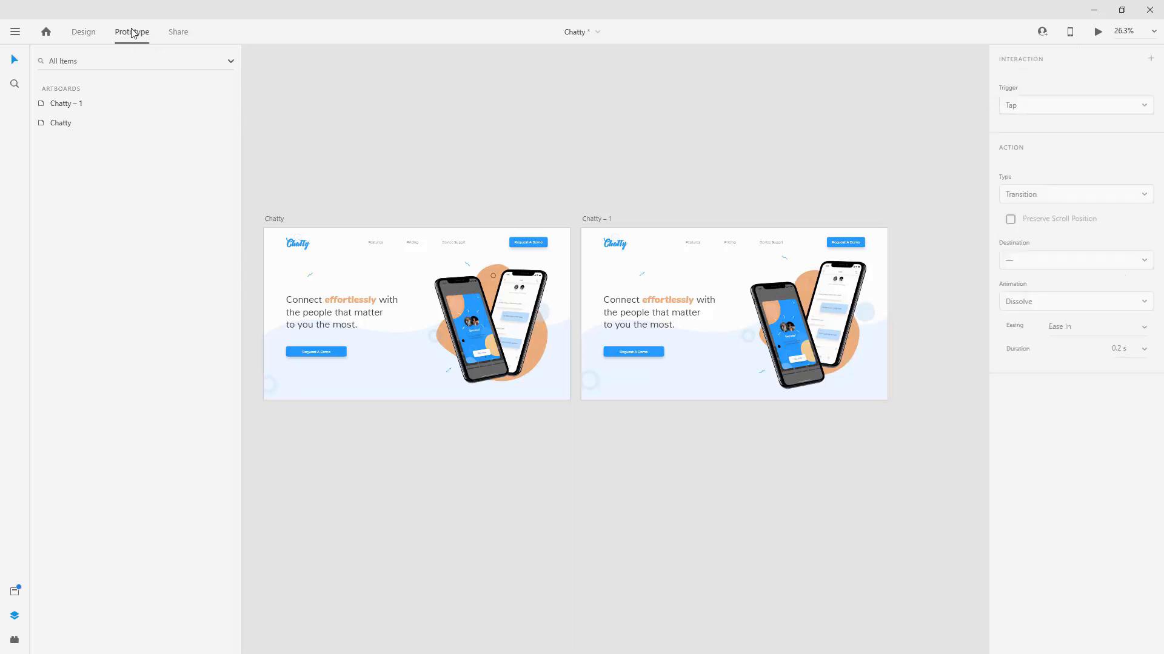
pyautogui.click(268, 220)
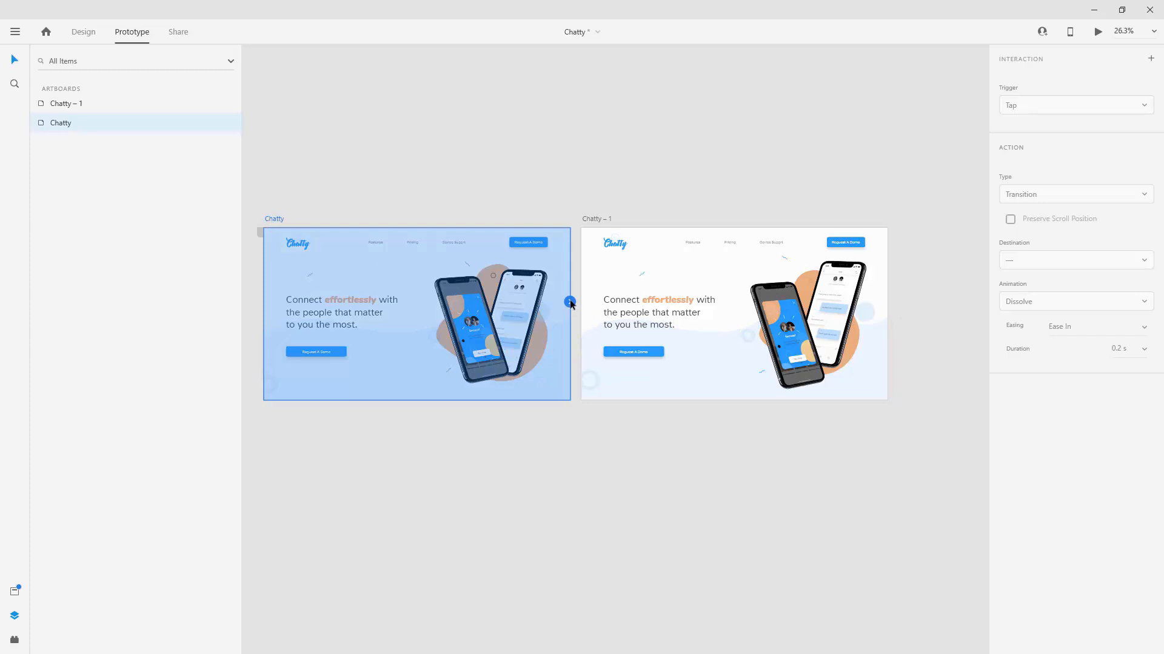
pyautogui.moveTo(569, 301); pyautogui.dragTo(712, 336)
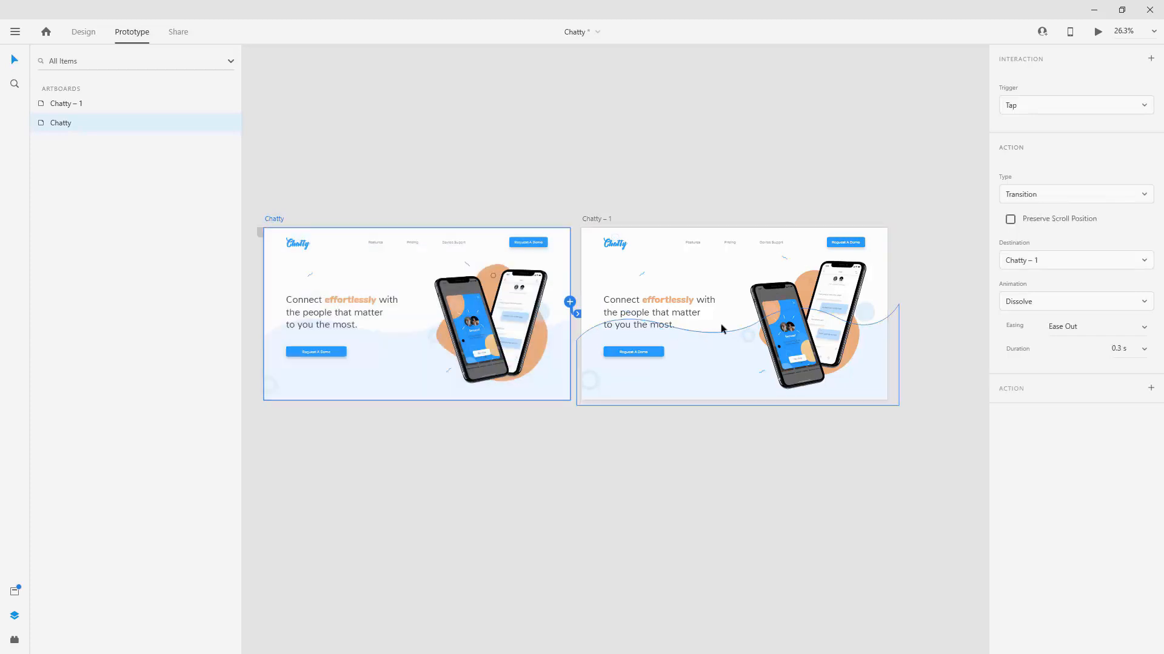
pyautogui.click(1051, 105)
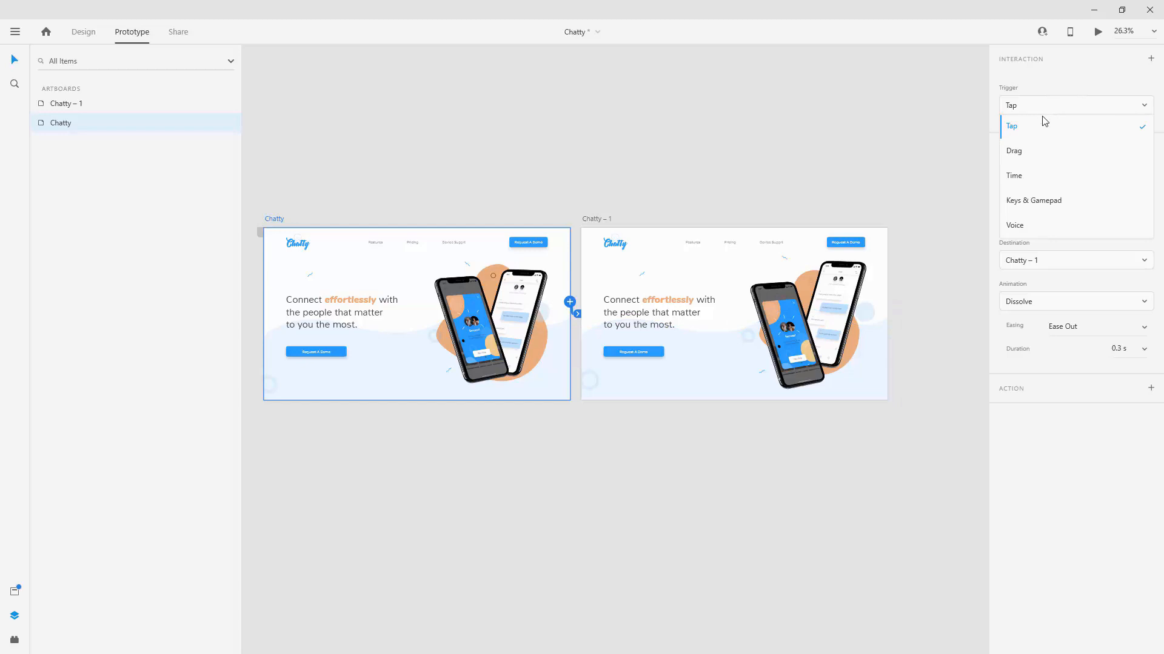
pyautogui.click(1028, 181)
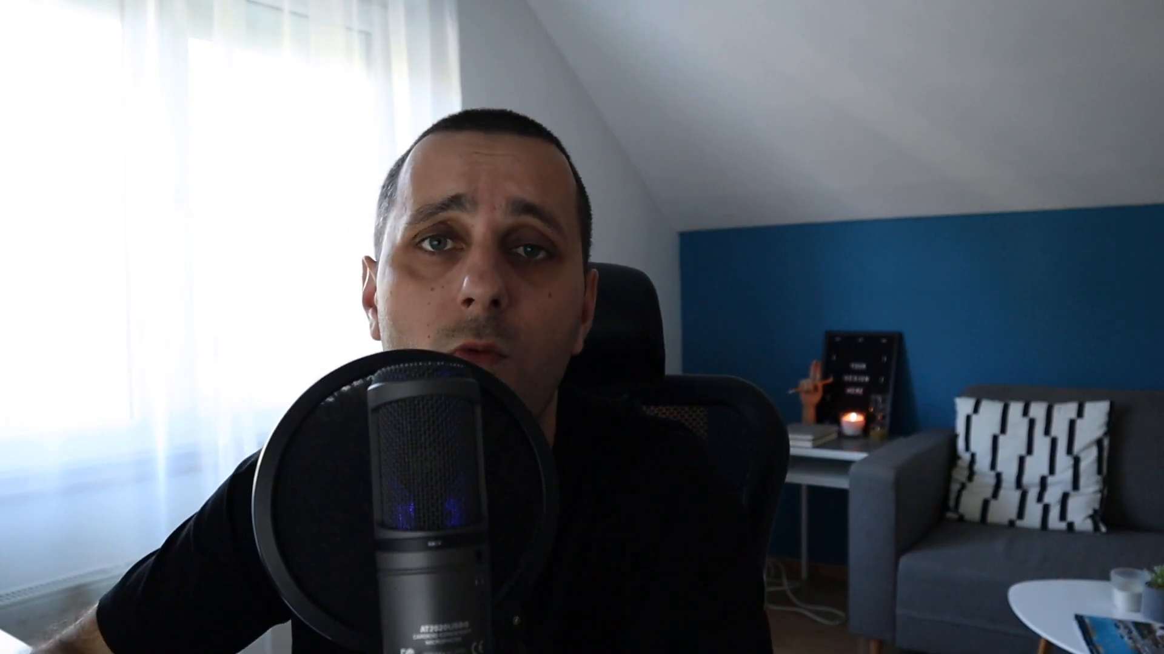